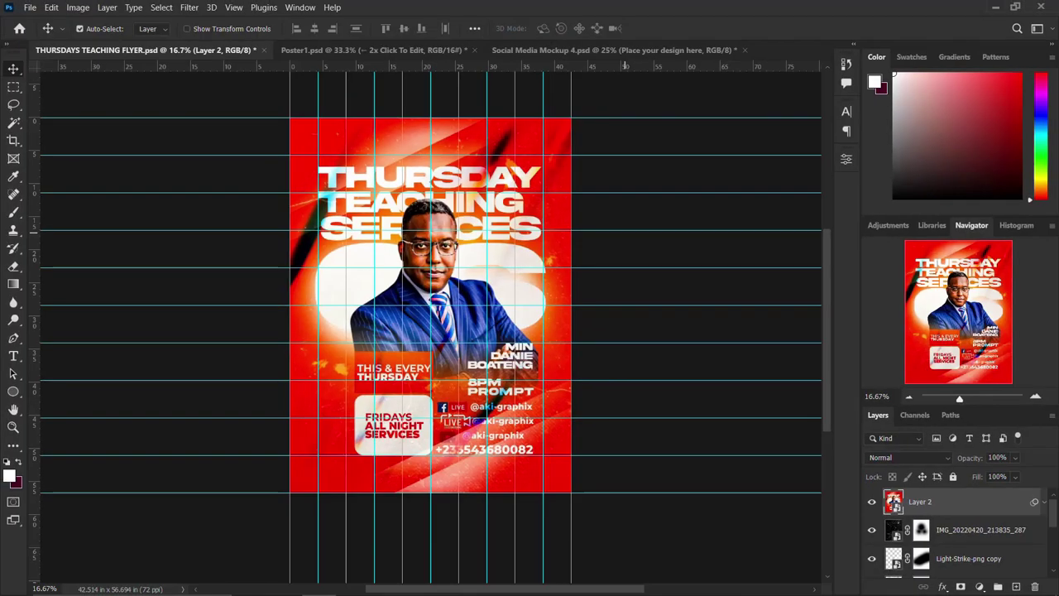
Review the flyer, preview it on the poster mockup, then return to the flat flyer design
scroll(526, 279, "down", 1)
scroll(526, 280, "up", 1)
scroll(526, 279, "down", 1)
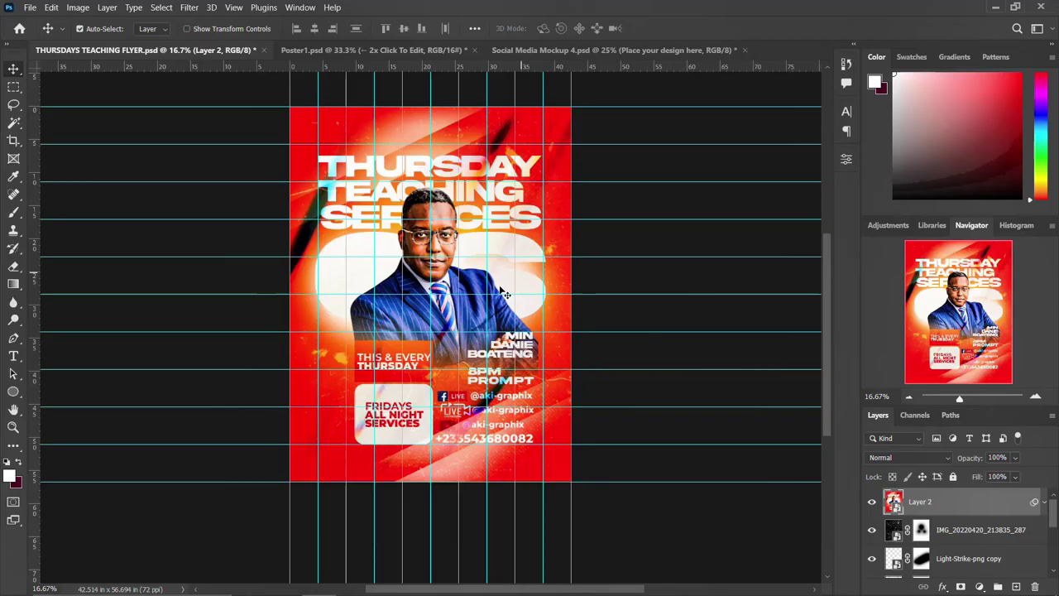
scroll(504, 294, "up", 3)
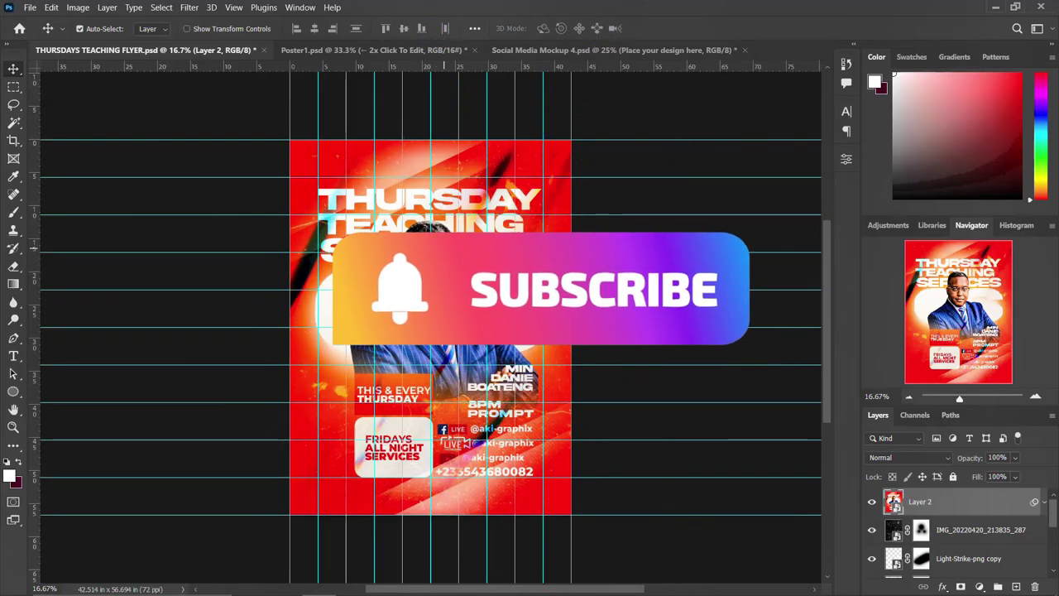
scroll(504, 294, "down", 2)
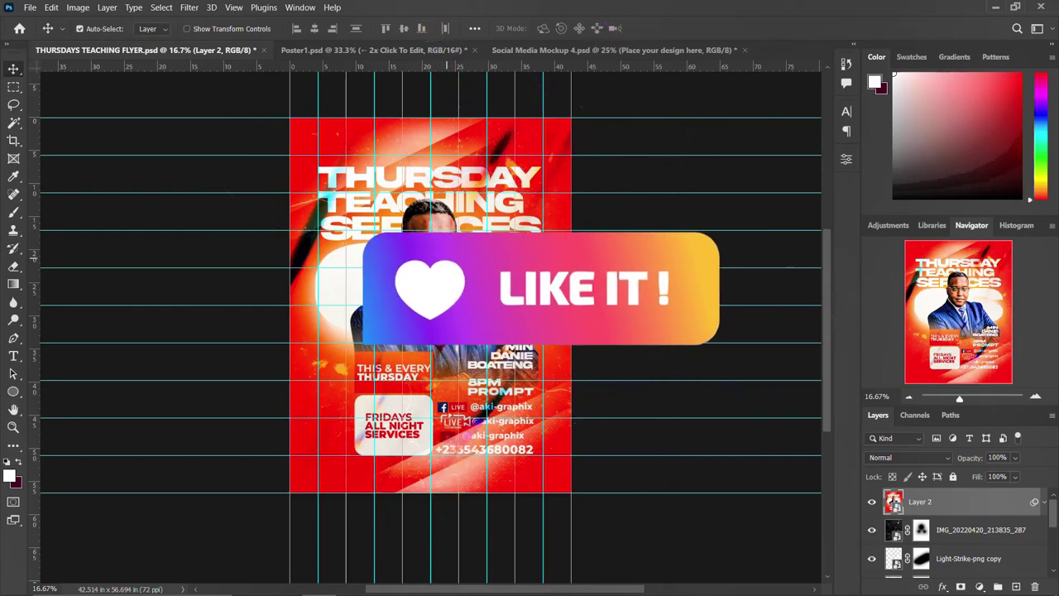
scroll(505, 294, "down", 1)
scroll(504, 294, "up", 1)
scroll(504, 294, "down", 1)
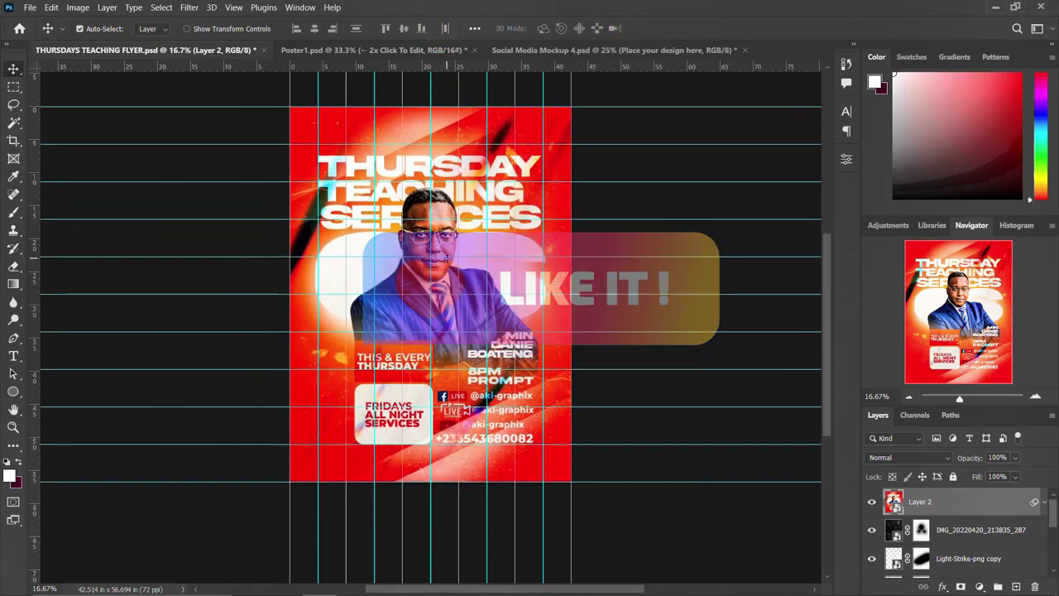
scroll(504, 294, "up", 2)
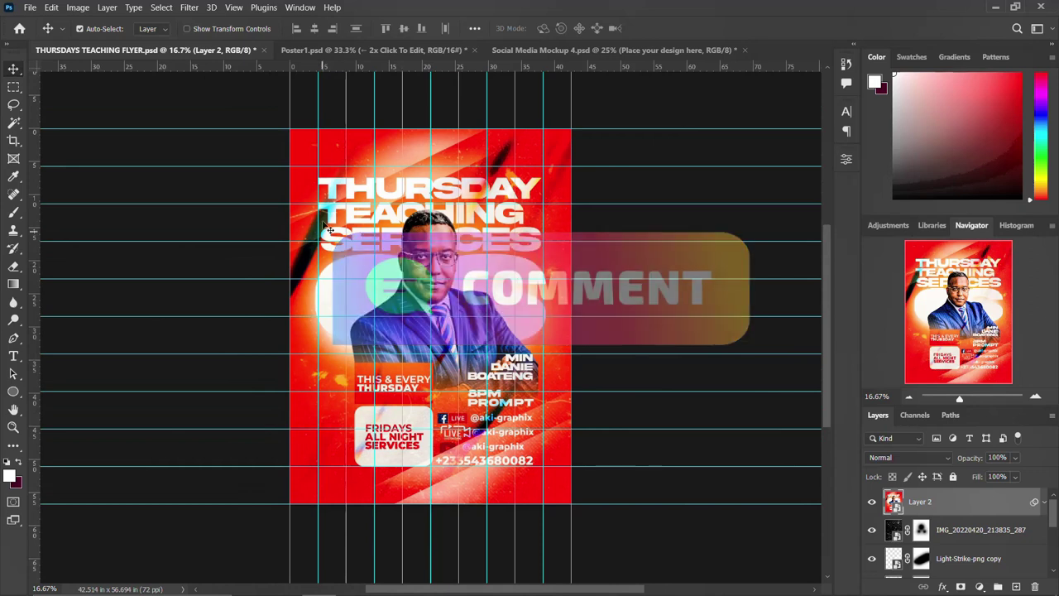
left_click(342, 49)
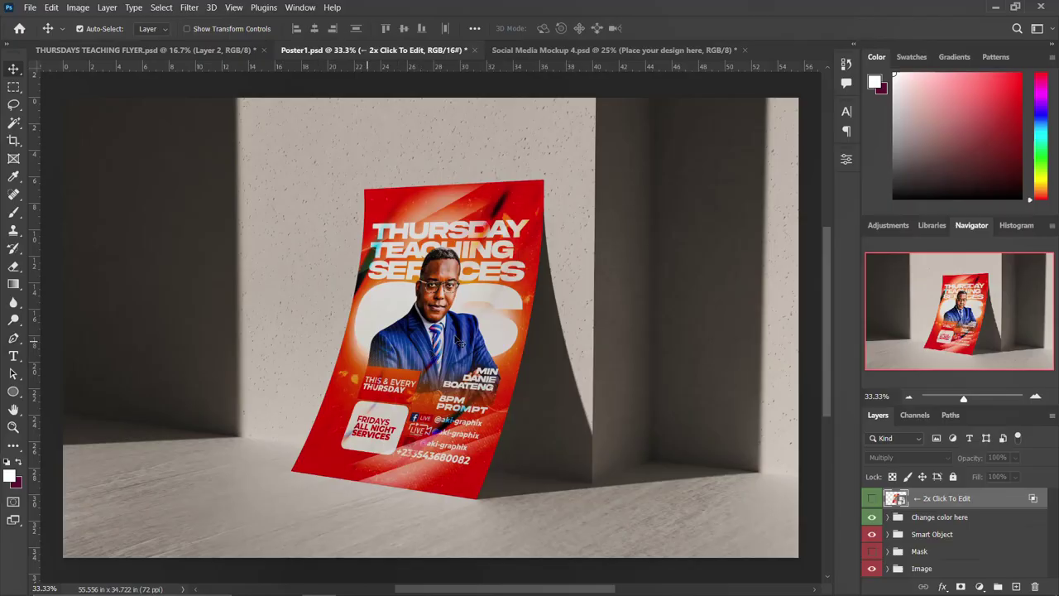
left_click(190, 52)
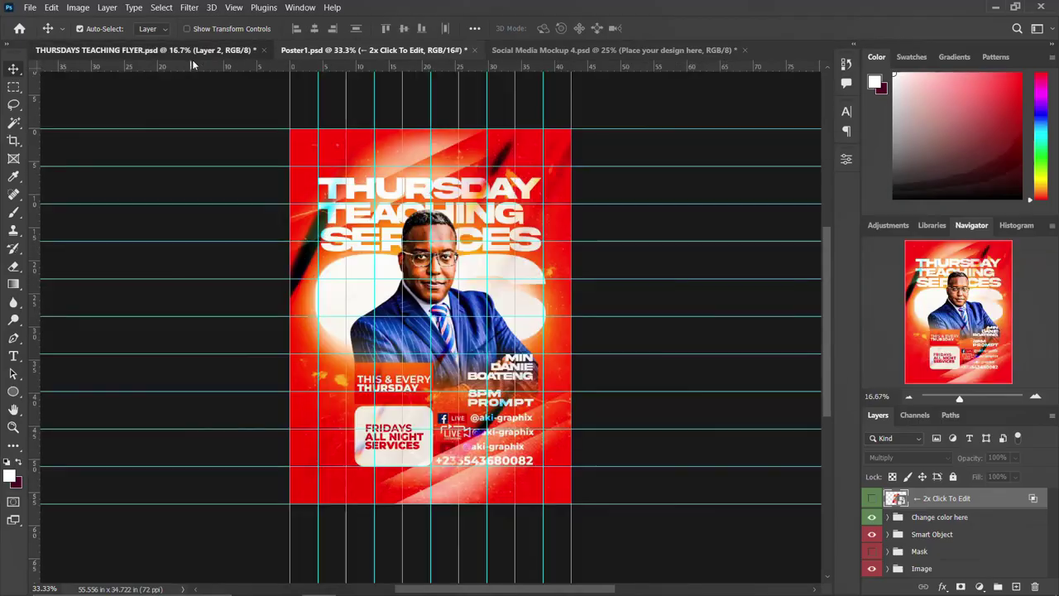
Switch to Chrome's Telegram Web tab showing the channel's mockup .rar downloads
mouse_move(319, 591)
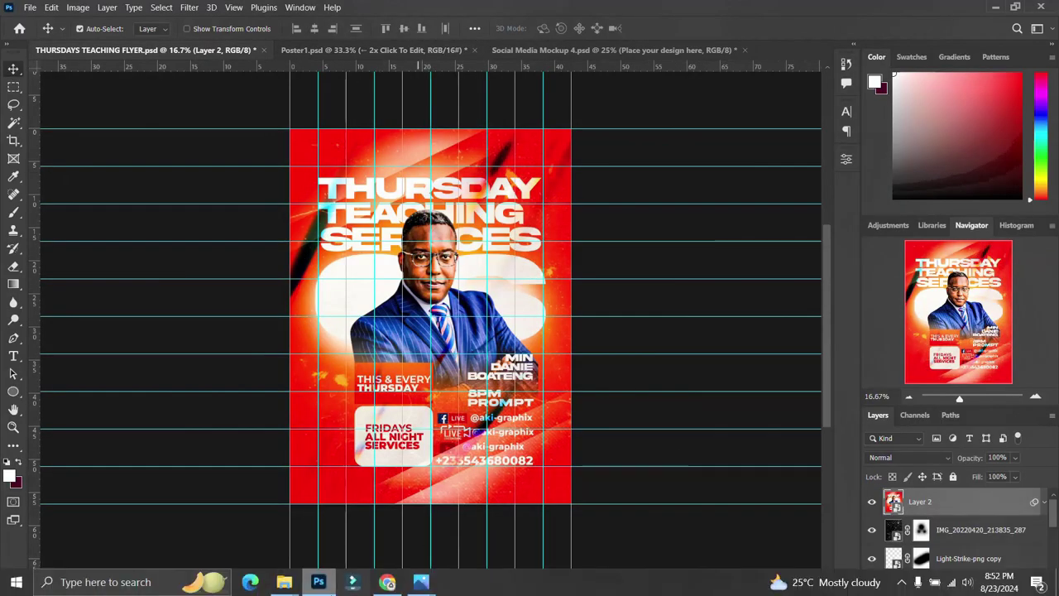
left_click(386, 582)
left_click(236, 14)
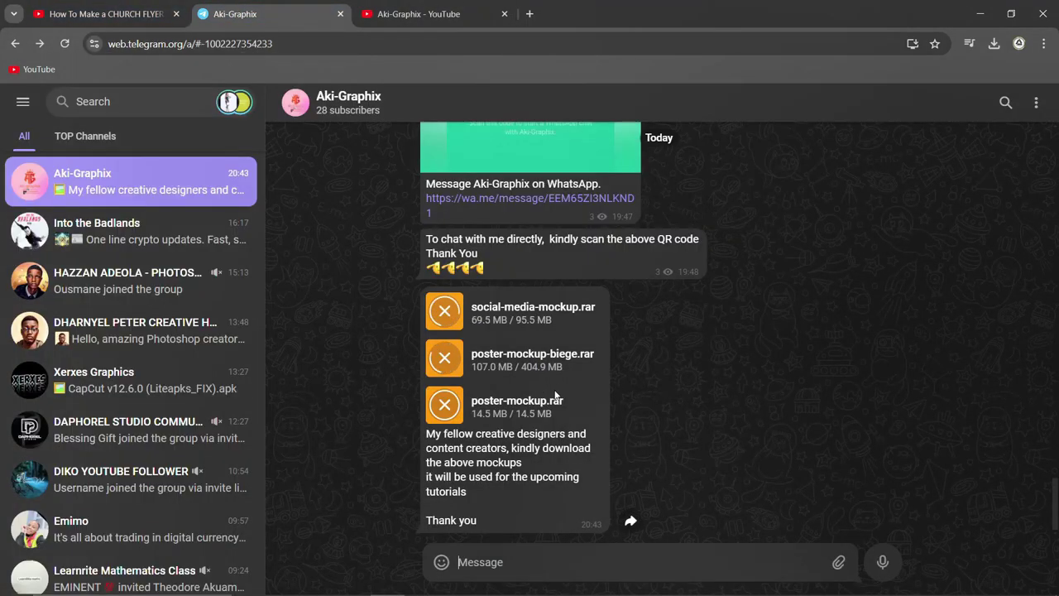
scroll(557, 405, "up", 2)
scroll(557, 406, "down", 2)
Back in Photoshop, view the flyer in Poster1.psd, return to THURSDAYS TEACHING FLYER.psd, and start a new document
left_click(317, 586)
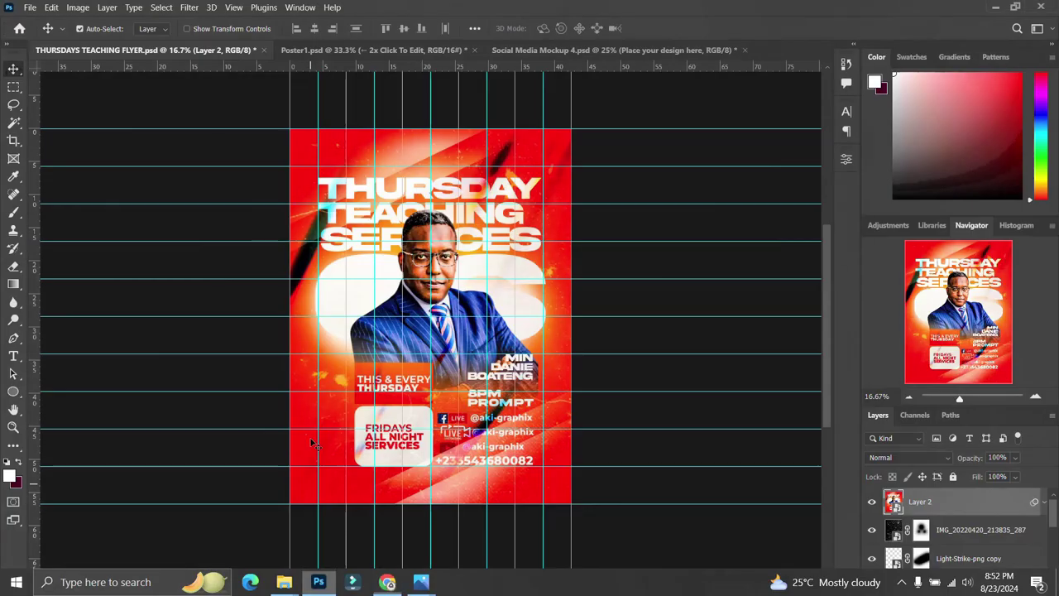
left_click(423, 50)
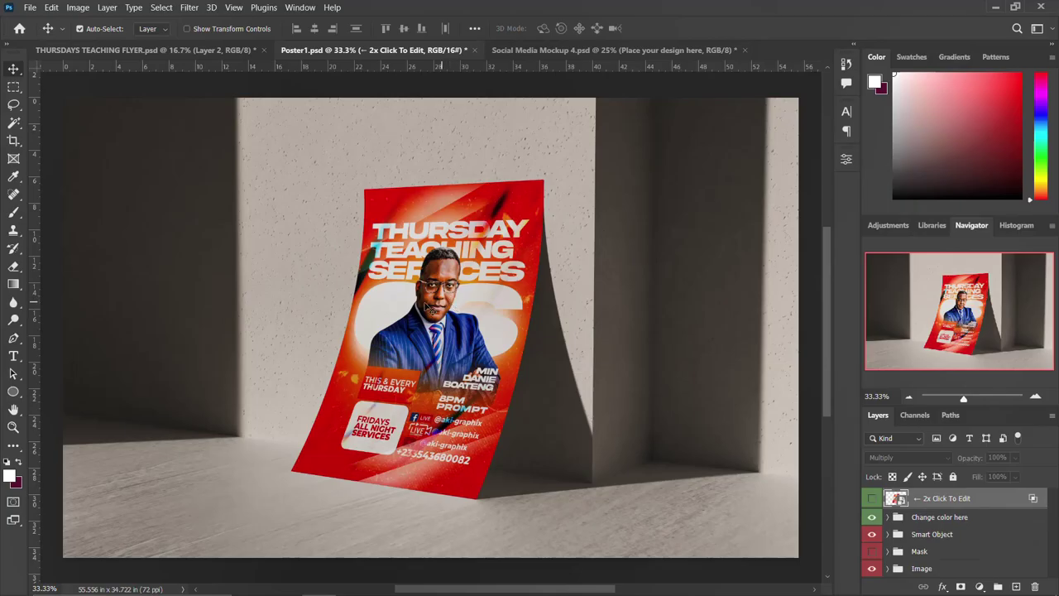
left_click(231, 50)
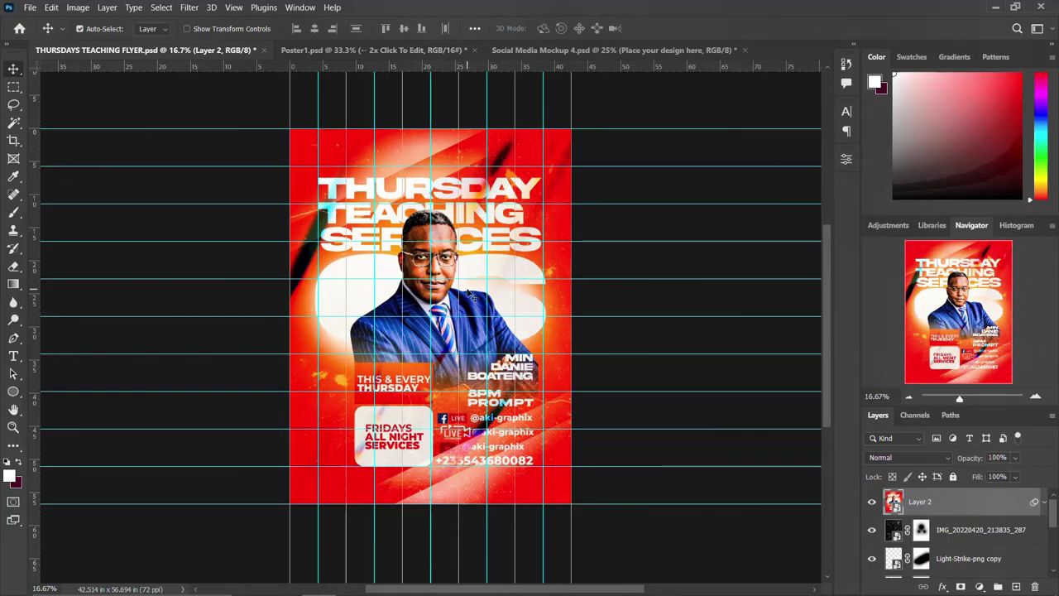
scroll(472, 296, "up", 1)
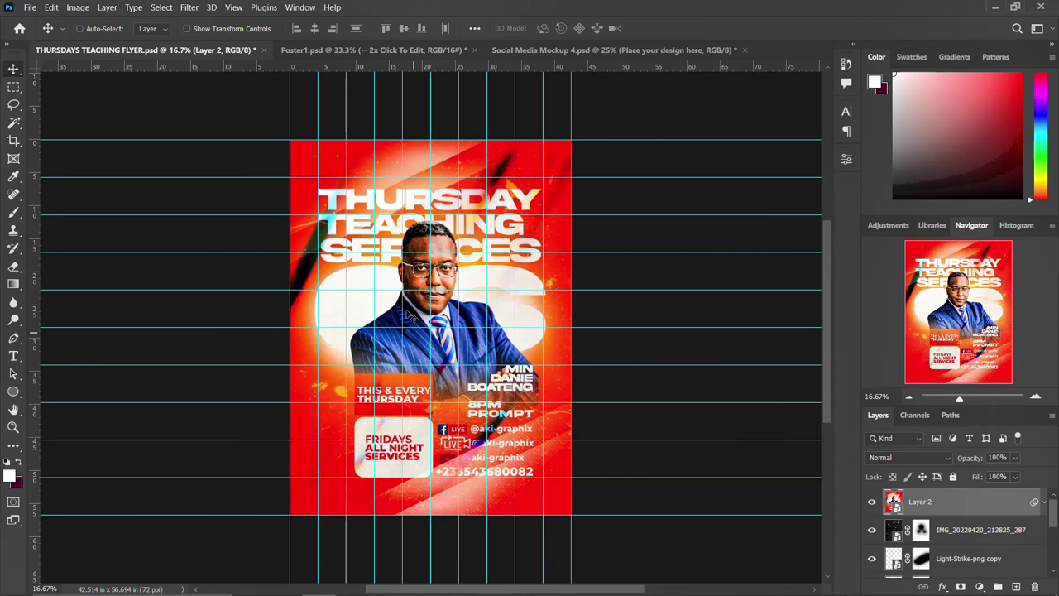
key("ctrl+n")
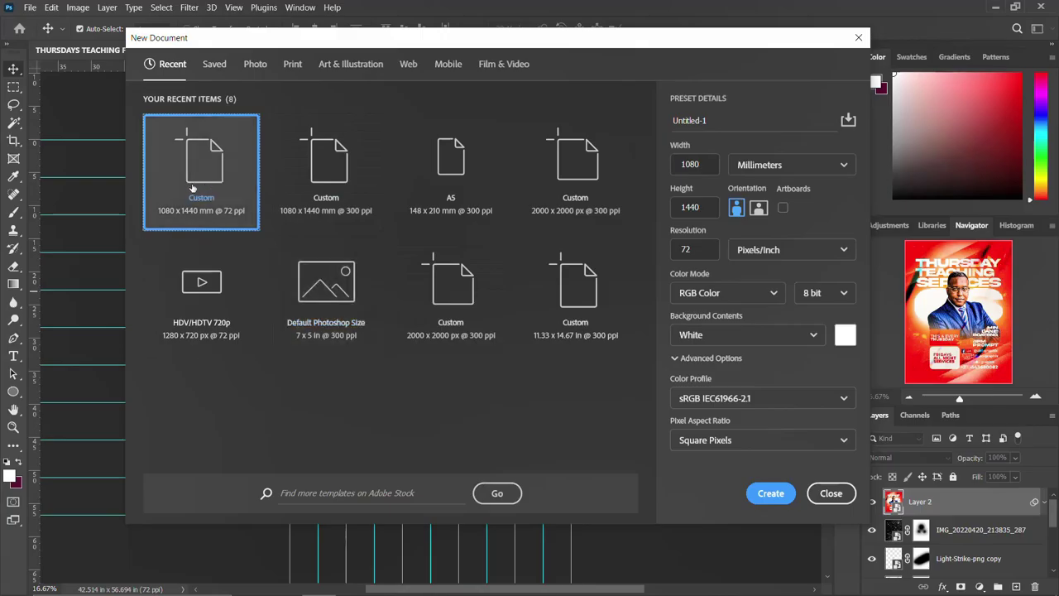
Set up a 1080 × 1440 mm, 72 ppi document named SOCIAL MEDIA POSTER
left_click_drag(708, 166, 684, 164)
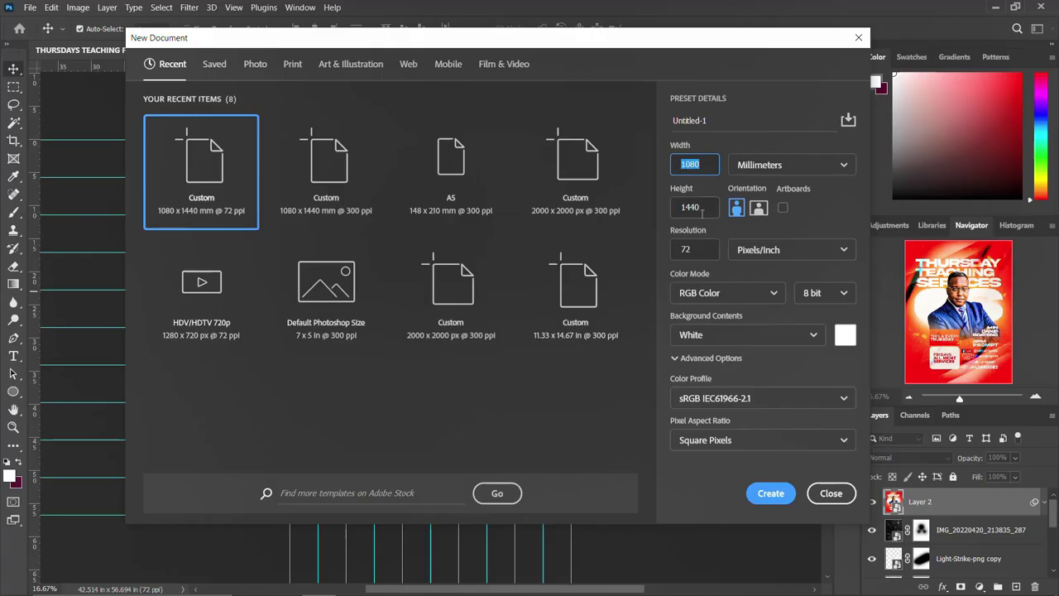
left_click(677, 208)
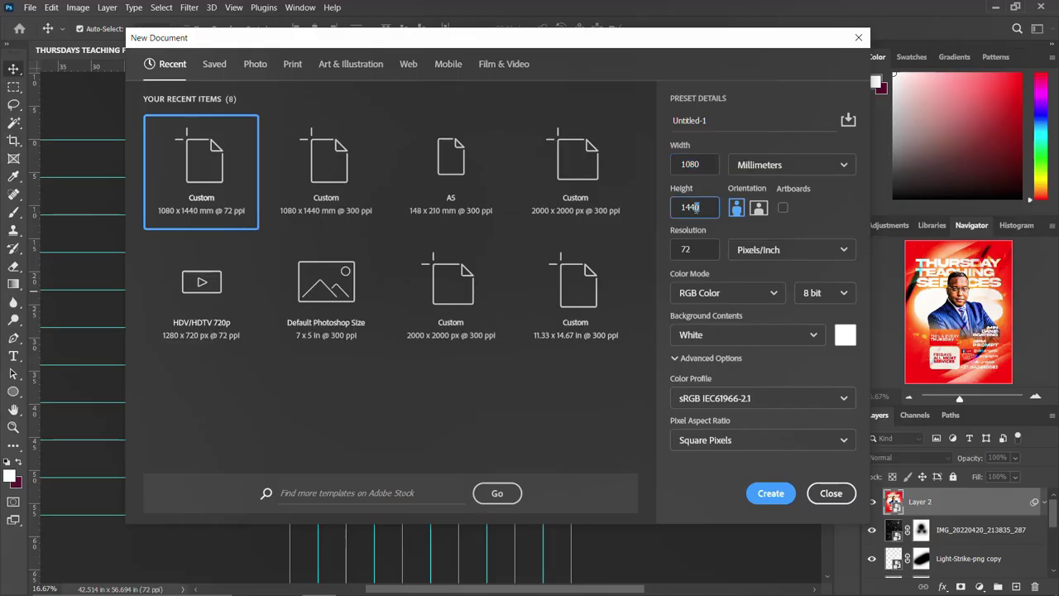
left_click(677, 165)
left_click(709, 207)
left_click(703, 251)
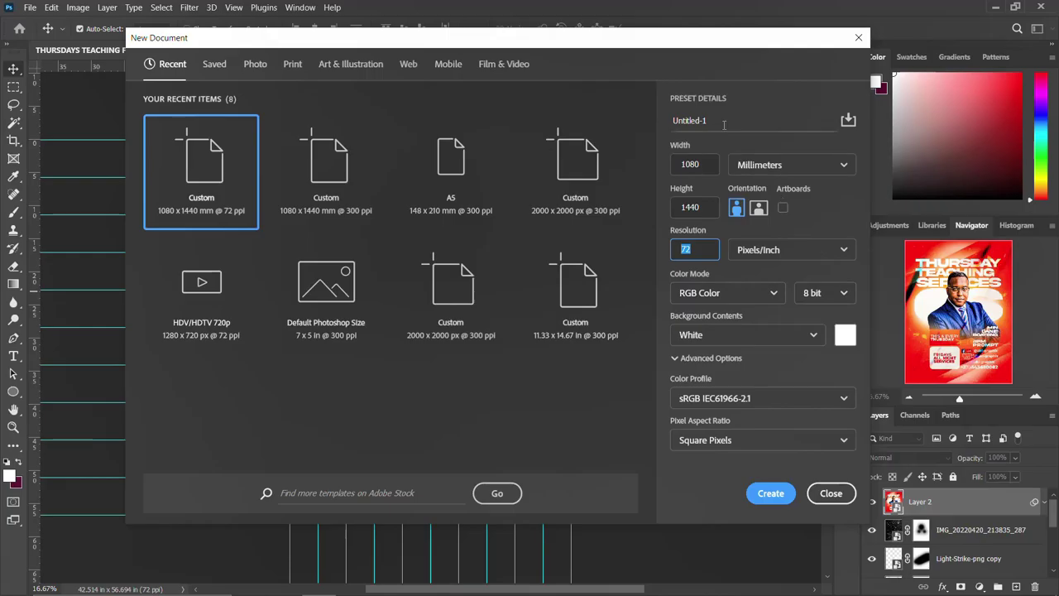
left_click_drag(724, 124, 664, 126)
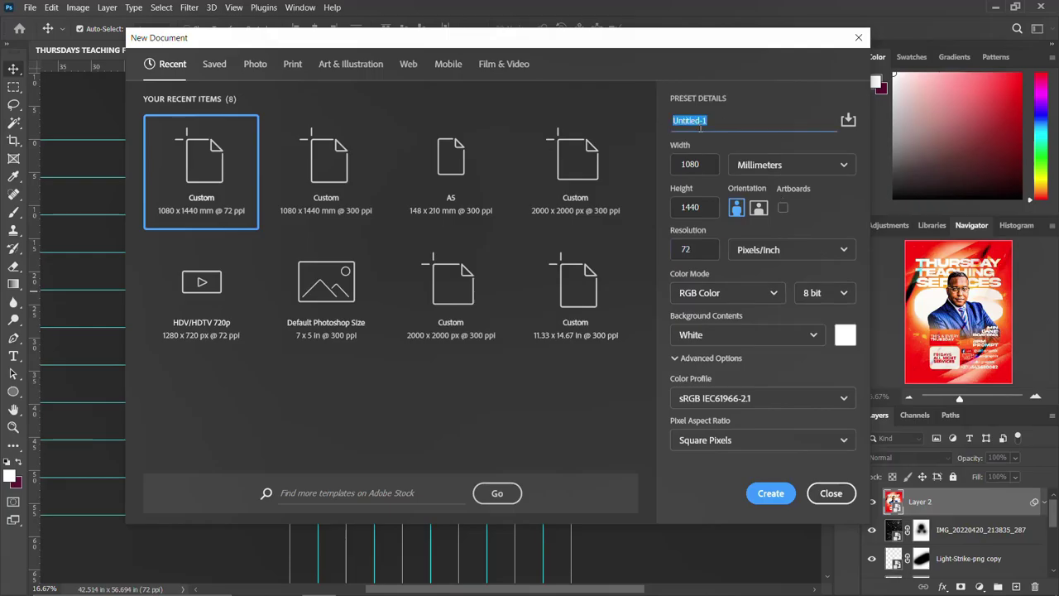
type("SOCI")
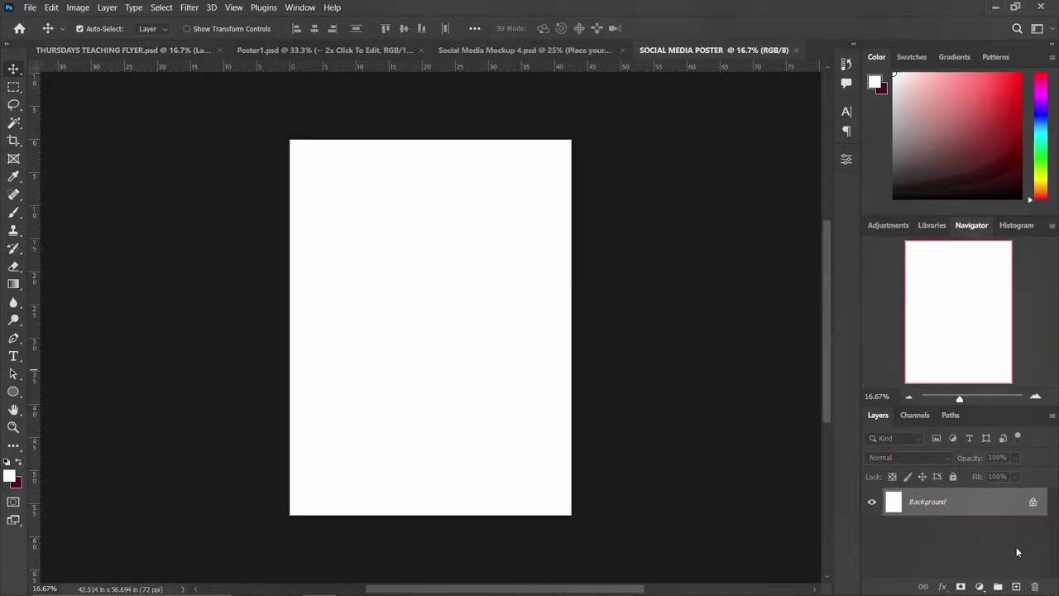
Unlock the background and add a red-to-yellow Gradient Fill from the Resource Boy Orange Gradients
left_click(1034, 503)
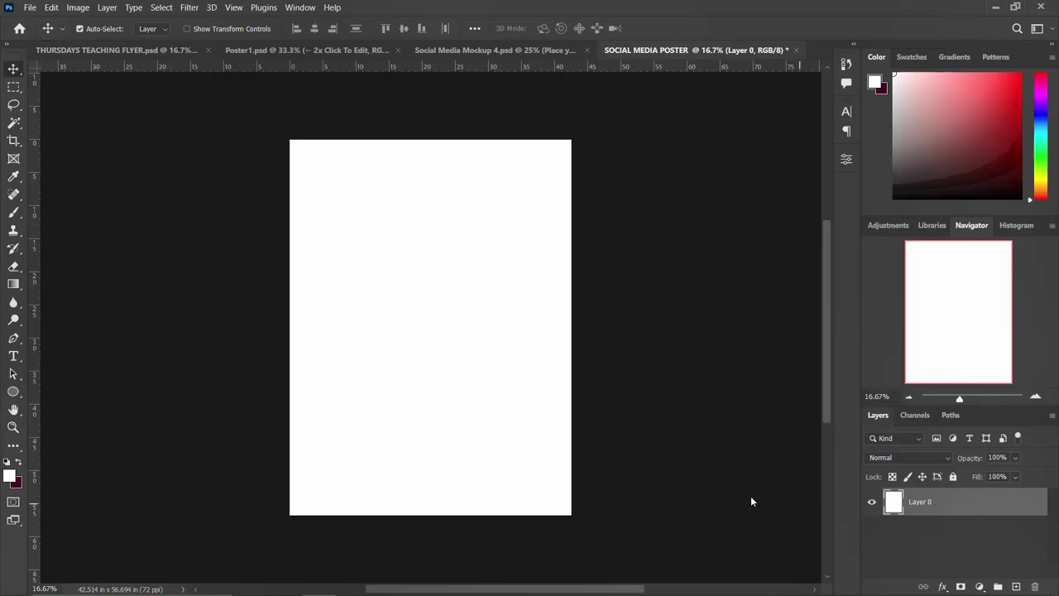
left_click(979, 587)
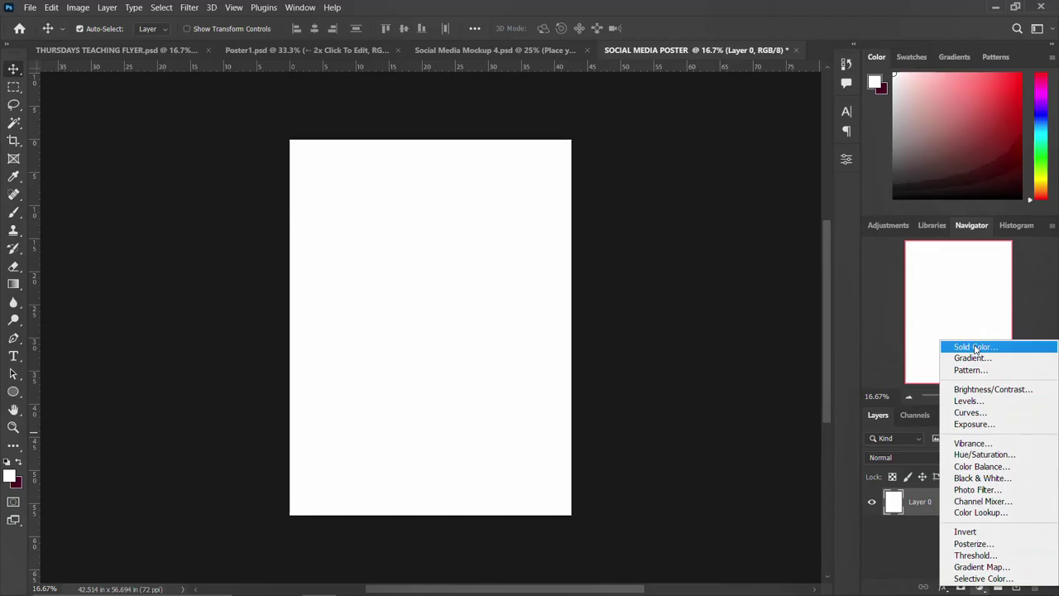
left_click(971, 358)
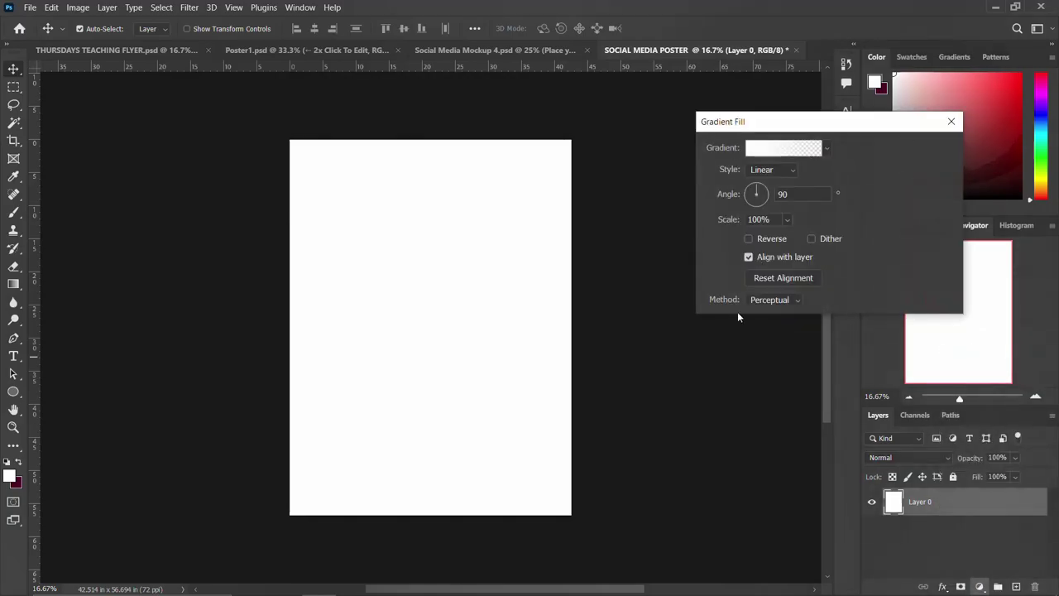
left_click(830, 148)
scroll(770, 240, "down", 3)
scroll(750, 265, "down", 3)
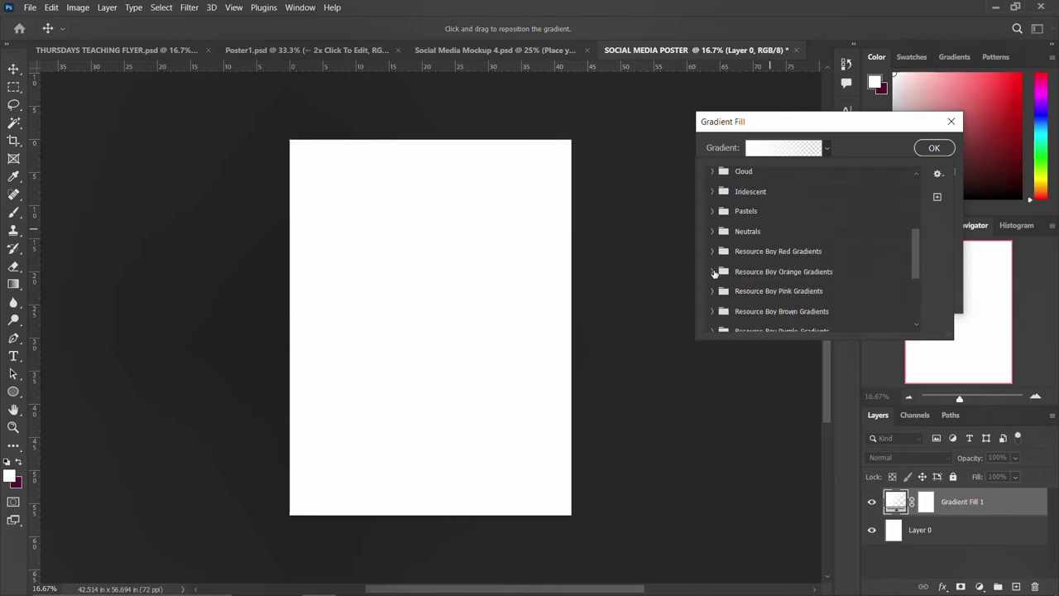
left_click(791, 273)
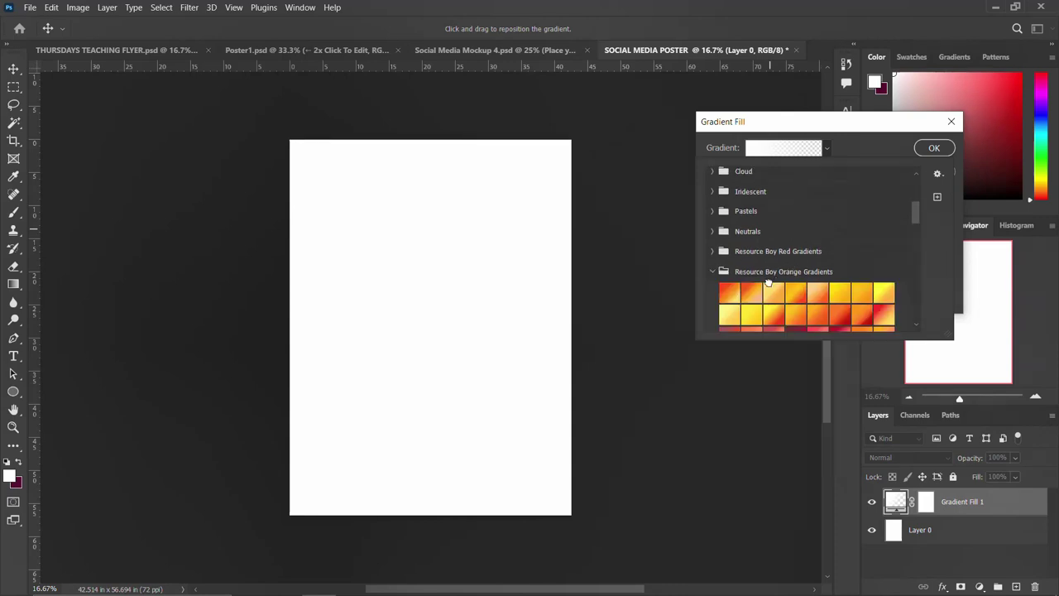
scroll(805, 300, "down", 1)
left_click(816, 304)
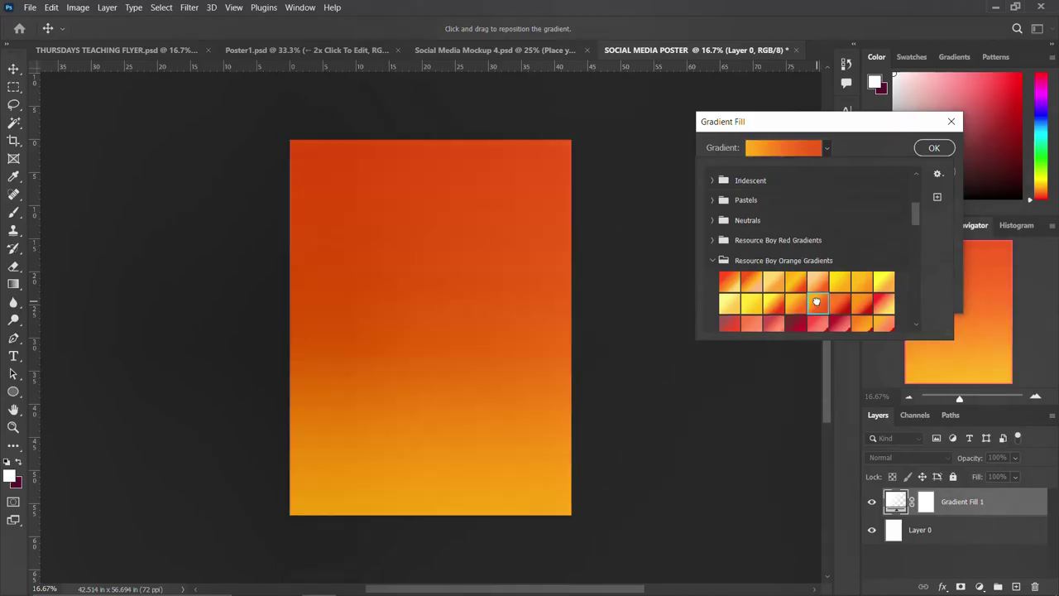
left_click(773, 304)
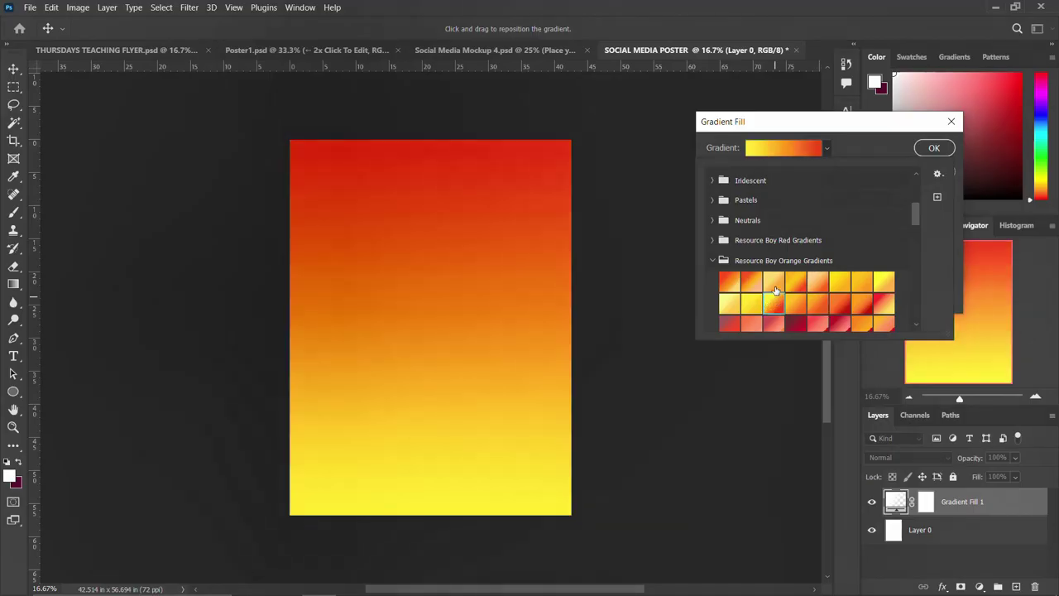
left_click(773, 283)
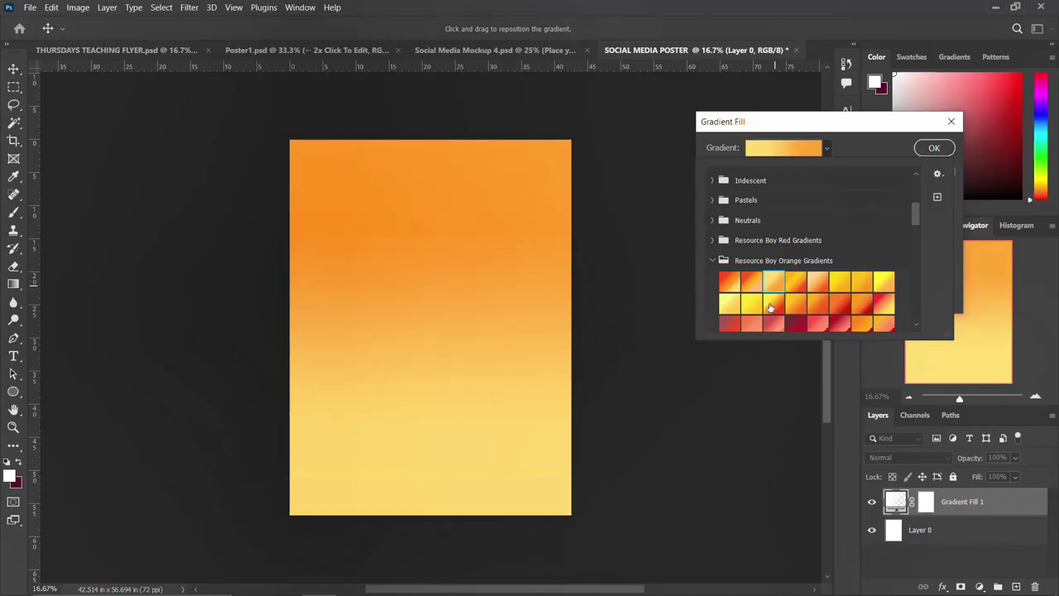
left_click(776, 305)
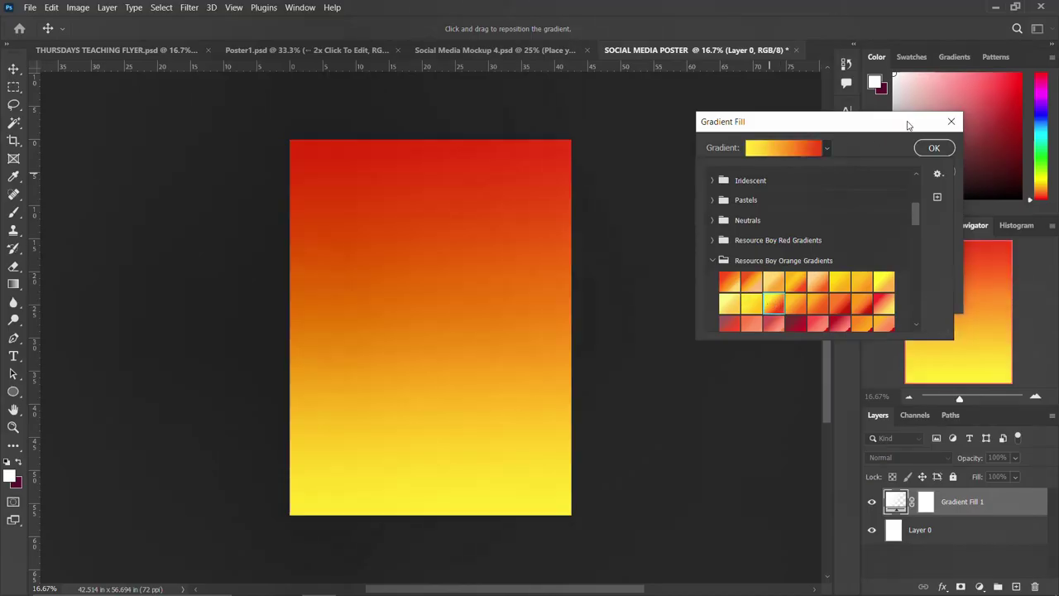
left_click(938, 149)
key("Return")
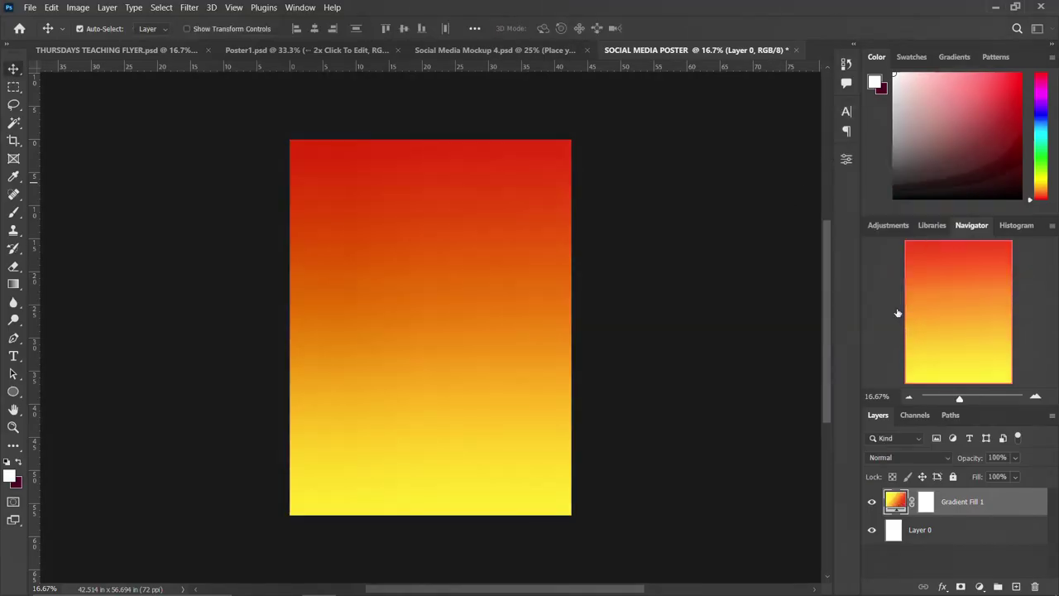
Change the Gradient Fill 1 style to Radial
double_click(895, 501)
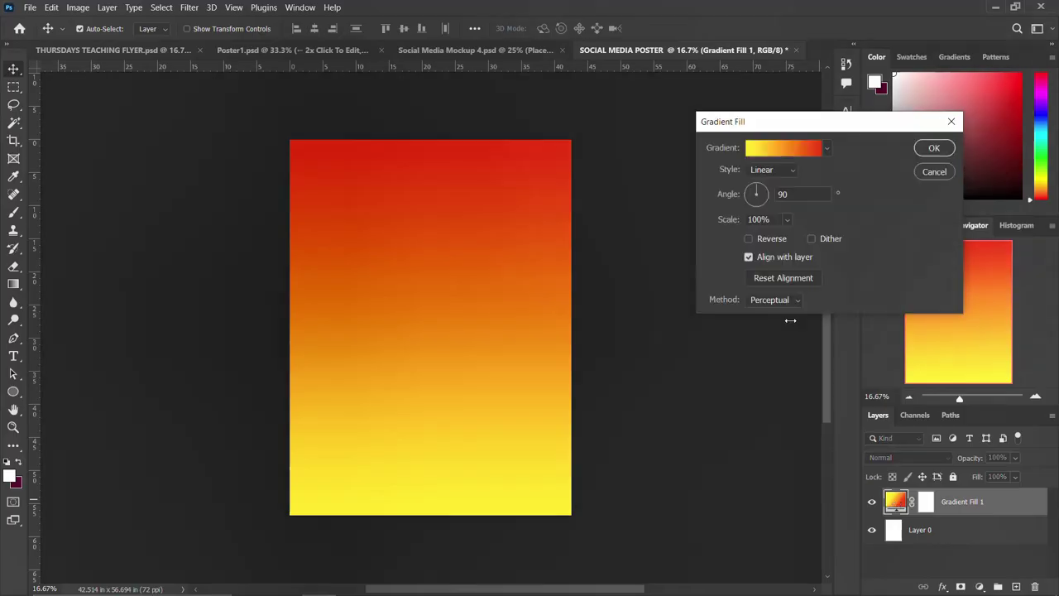
left_click(770, 171)
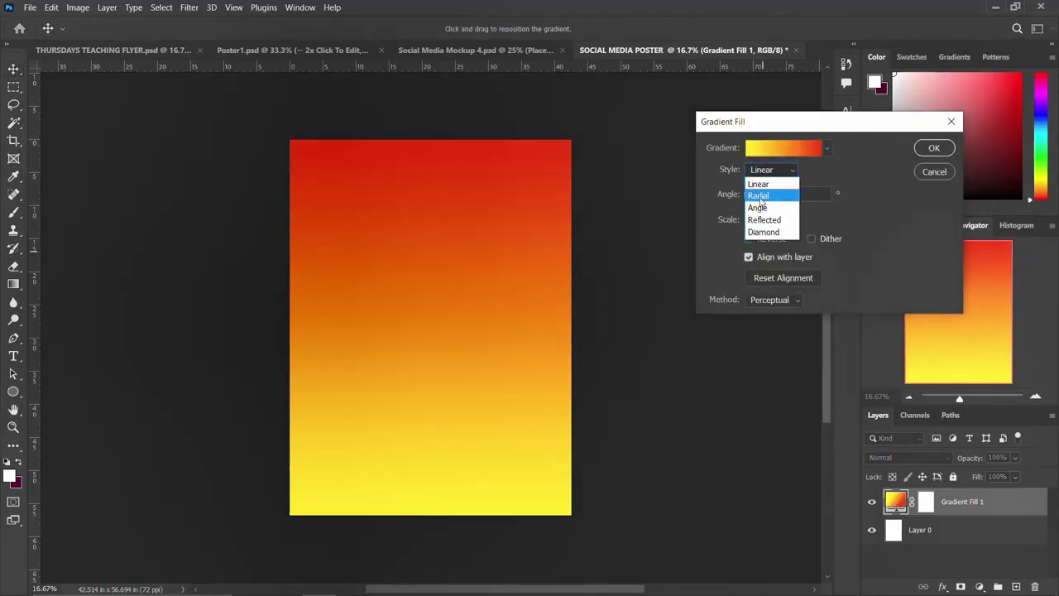
left_click(761, 194)
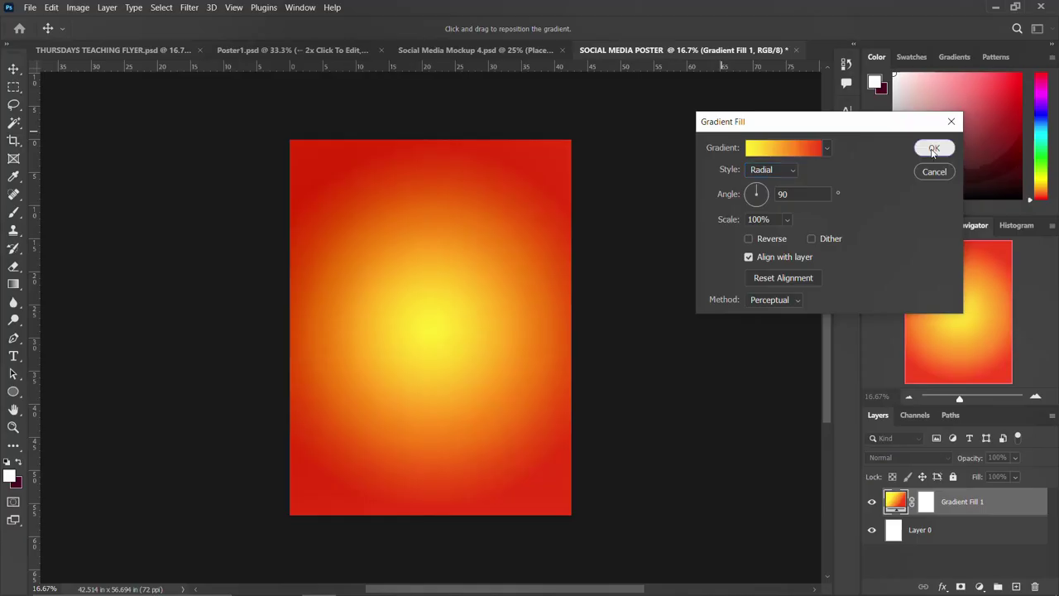
left_click(933, 150)
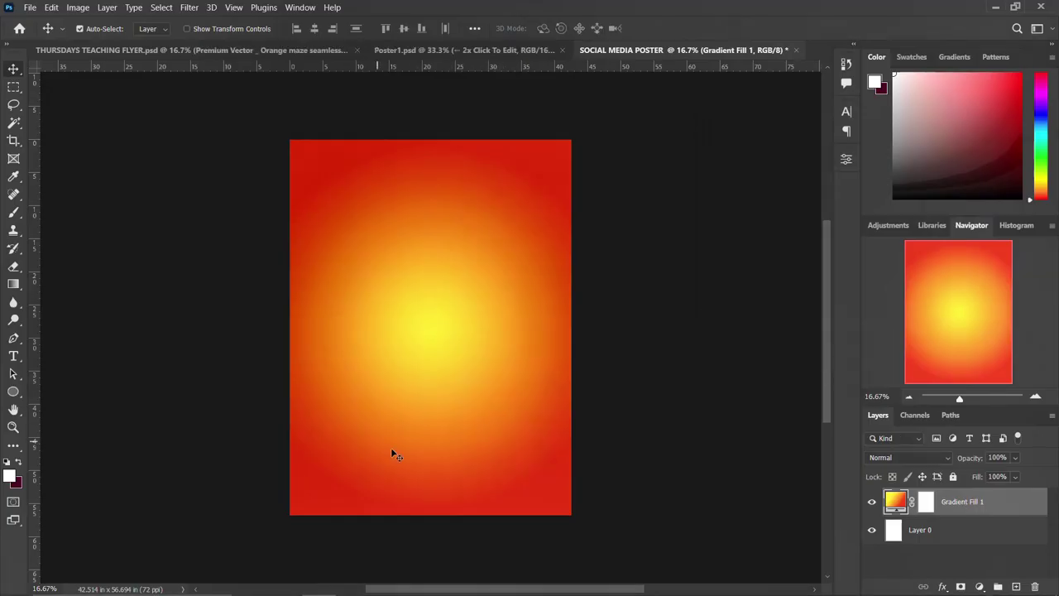
Drag the orange maze pattern image from the Downloads folder into the Photoshop poster
mouse_move(281, 579)
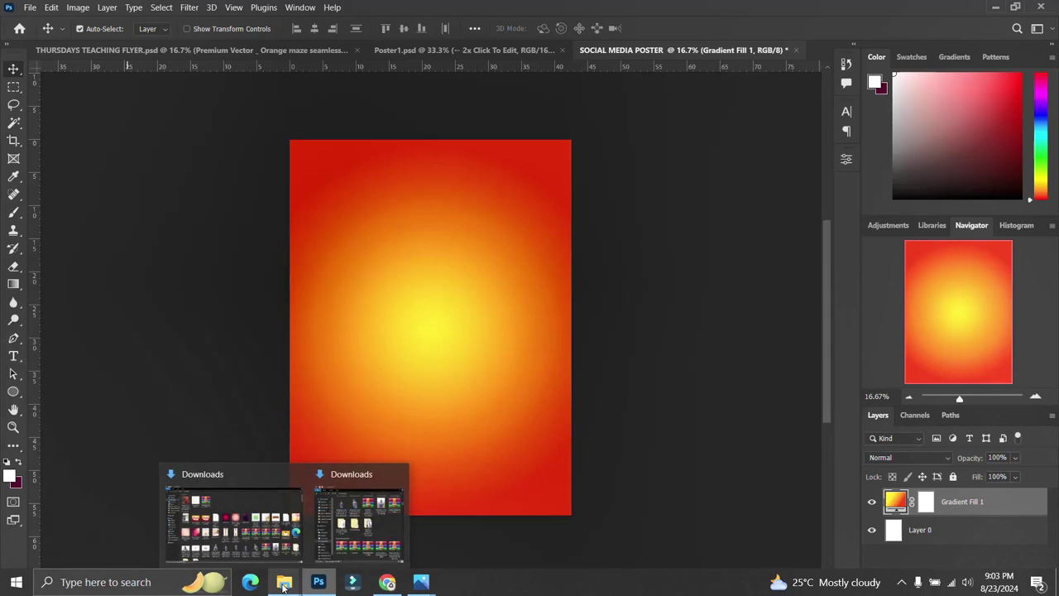
left_click(241, 540)
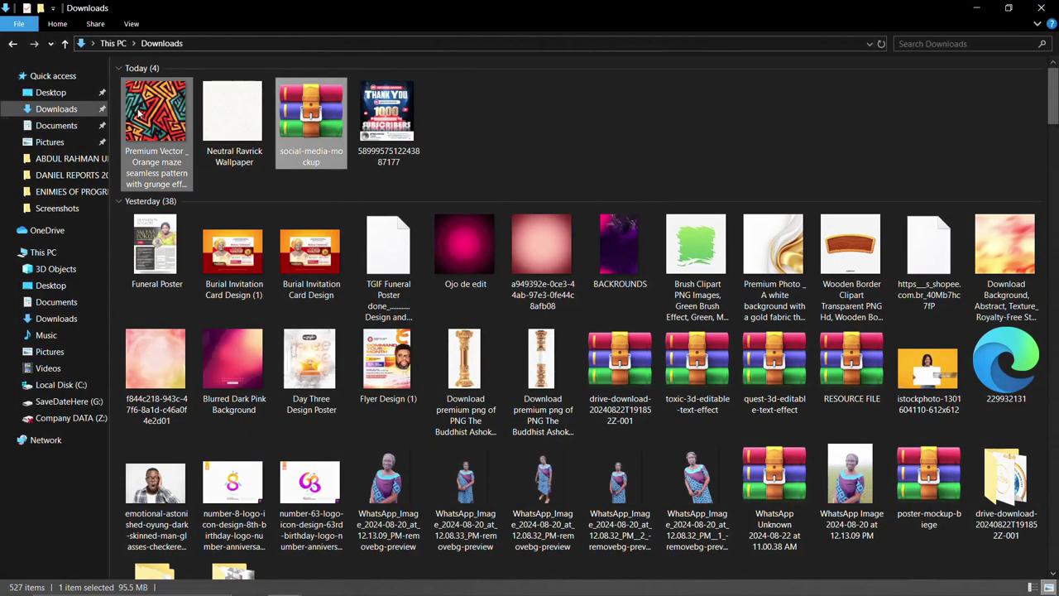
left_click(149, 124)
left_click_drag(151, 126, 430, 368)
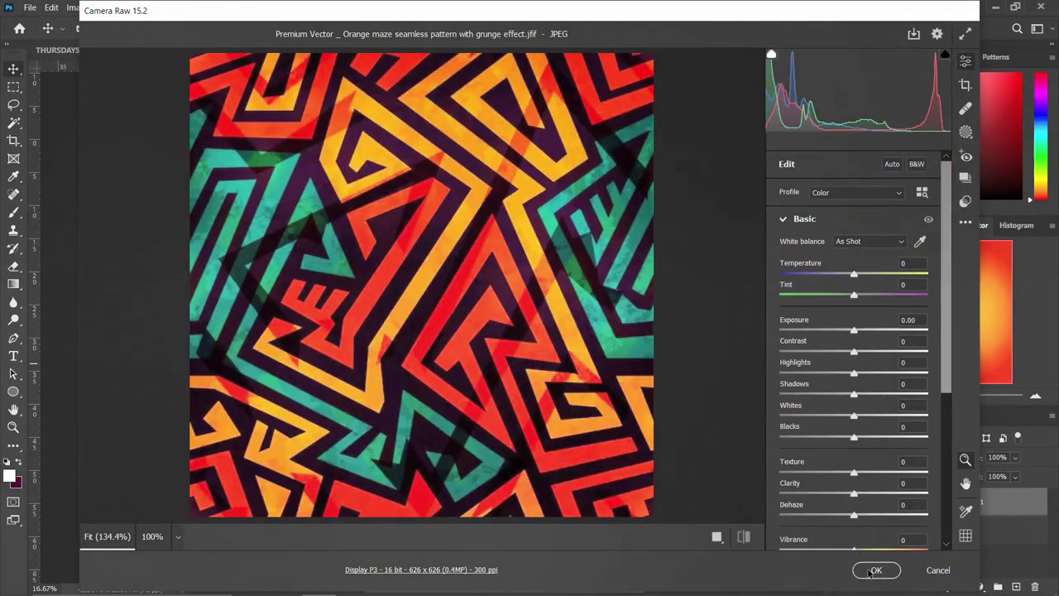
Place the maze image, scale it to cover the poster, and set its opacity to 50%
left_click(869, 571)
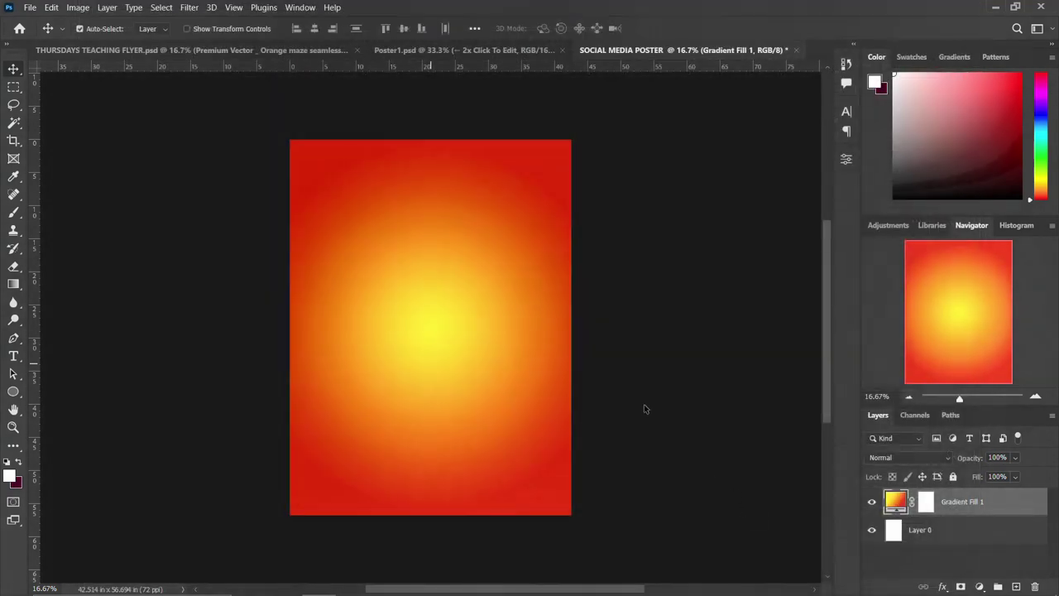
key("ctrl+v")
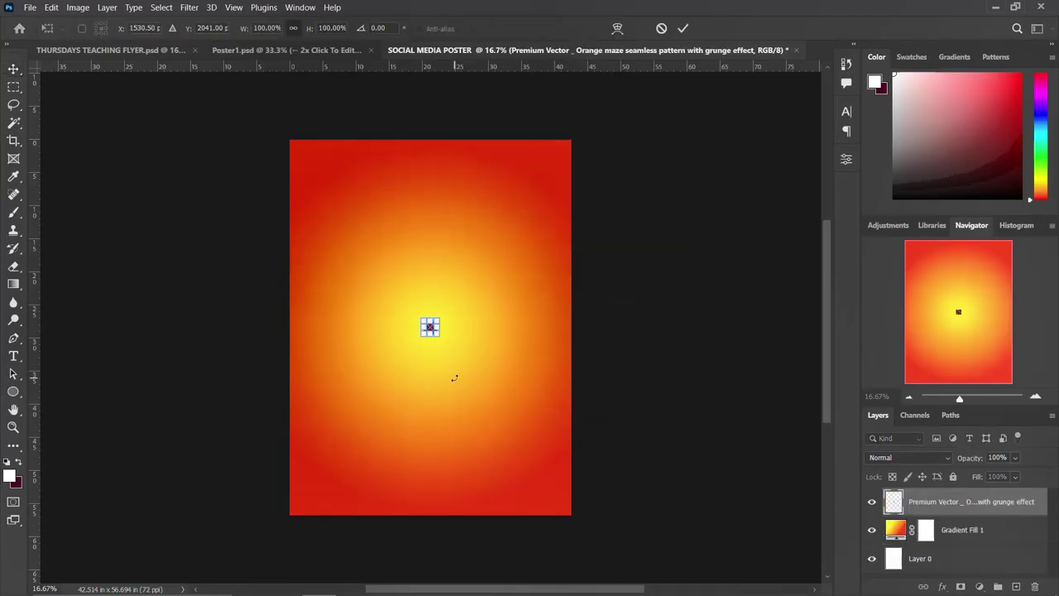
left_click_drag(440, 336, 616, 533)
key("Return")
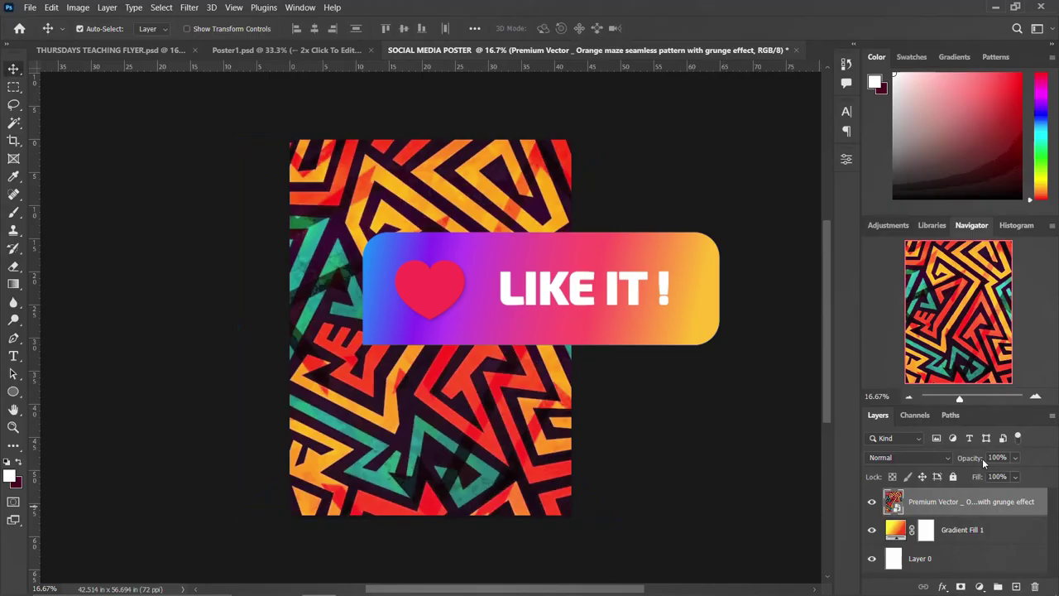
key("5")
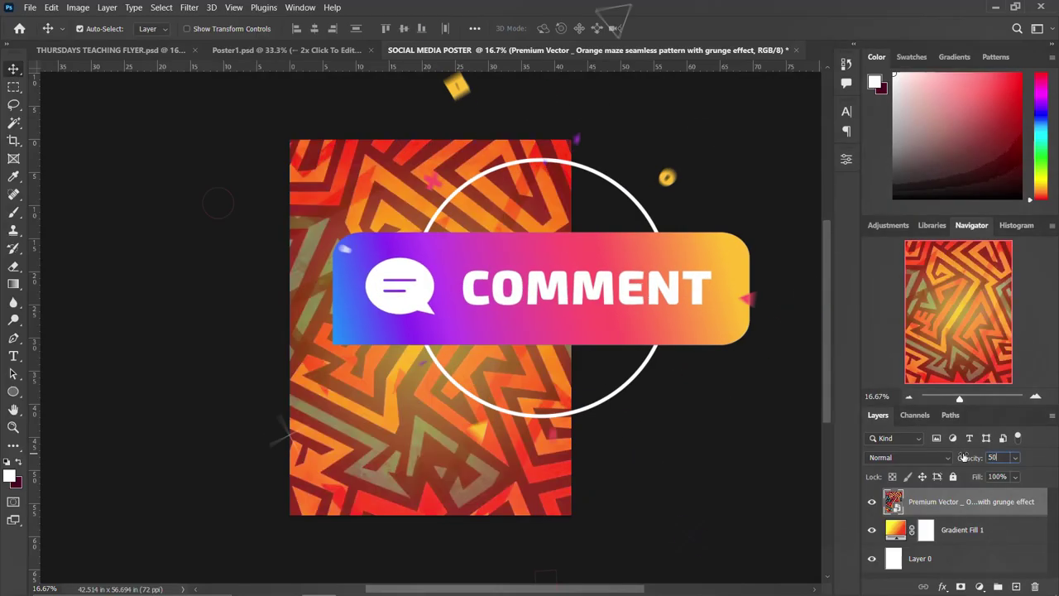
left_click(918, 458)
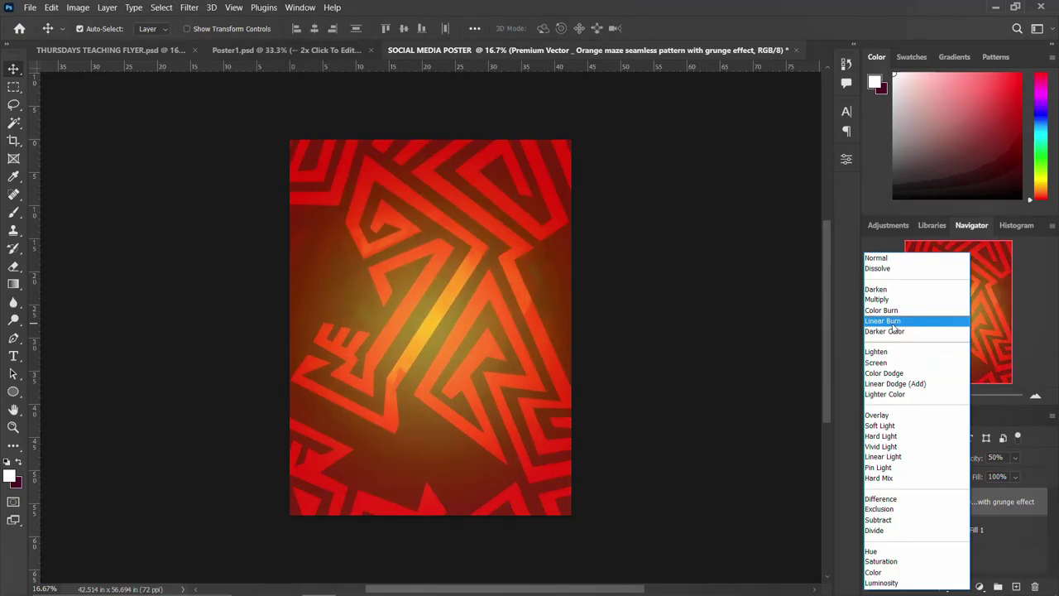
Change the maze layer's blend mode from Color Burn to Soft Light
key("Escape")
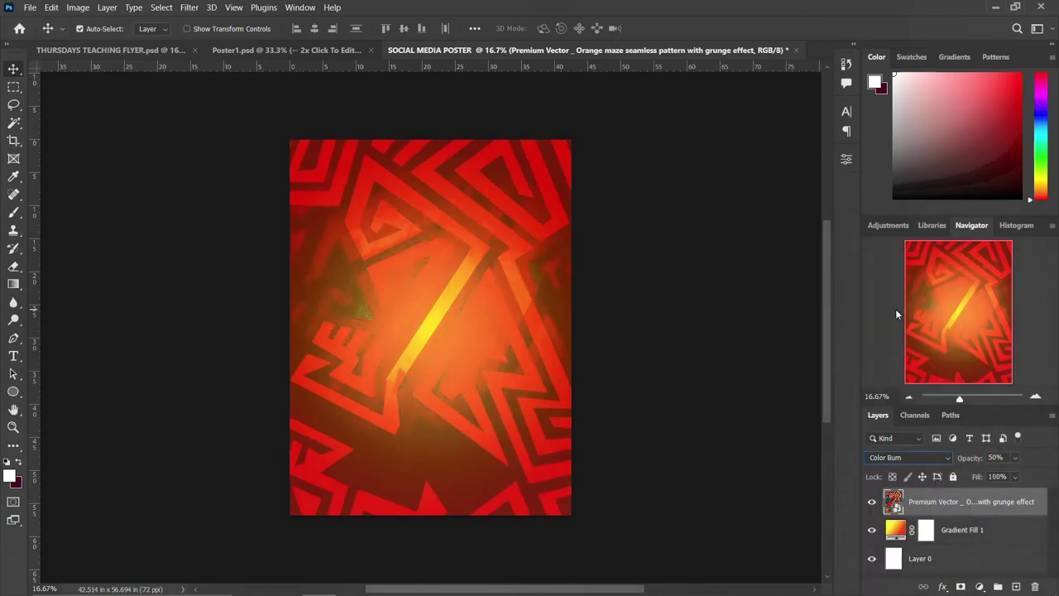
left_click(913, 455)
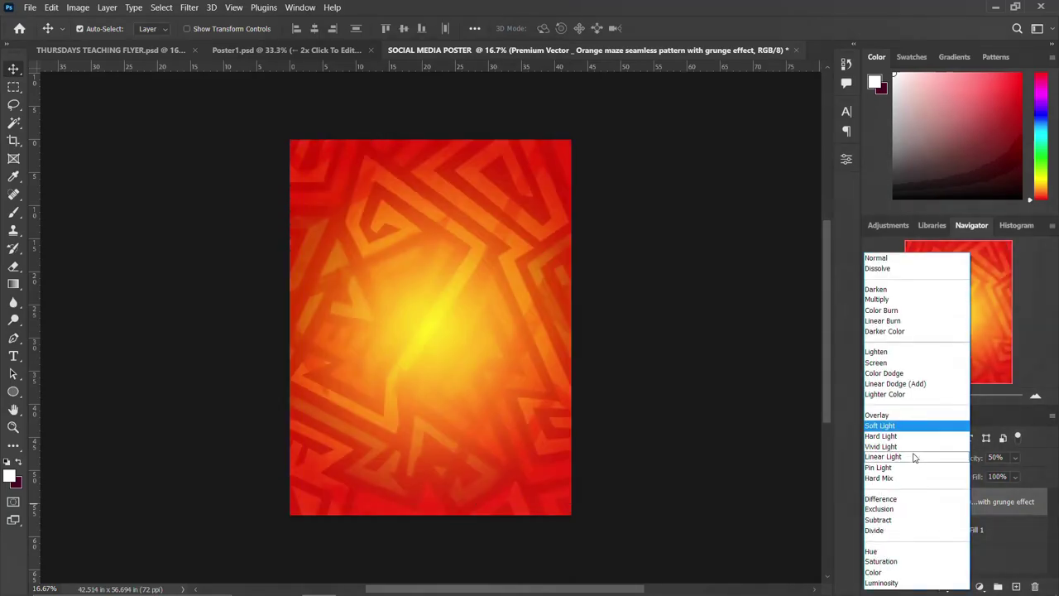
left_click(908, 433)
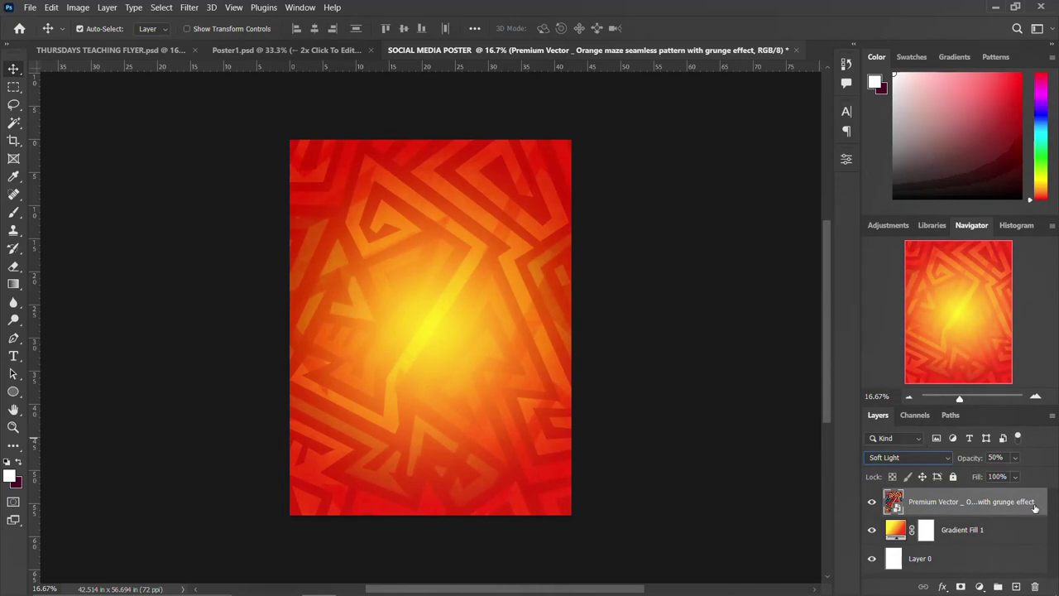
left_click(235, 8)
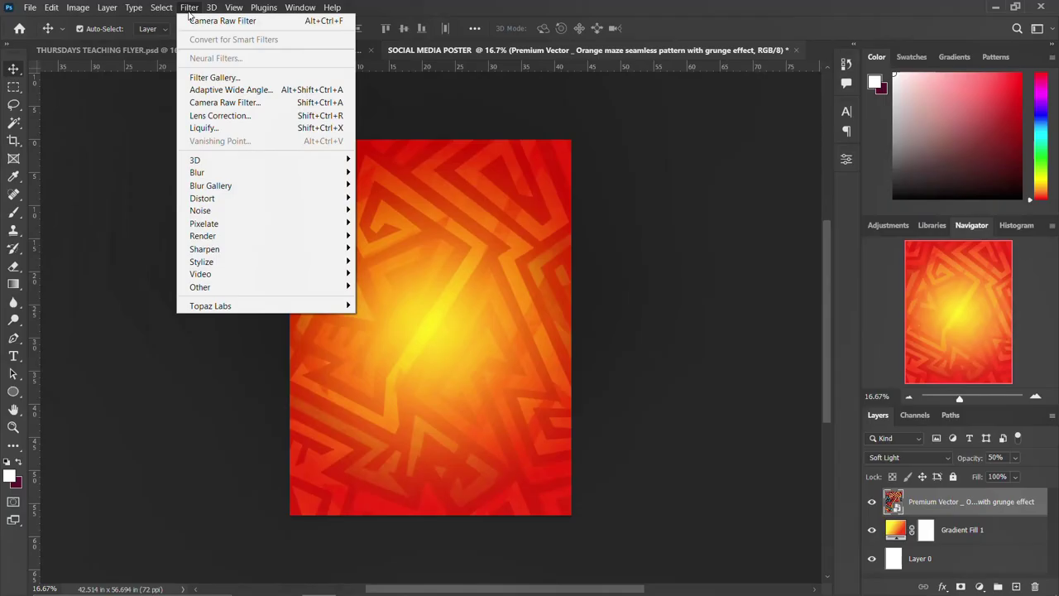
Cancel a trial Motion Blur and apply an 80-pixel Gaussian Blur to the maze layer
left_click(189, 8)
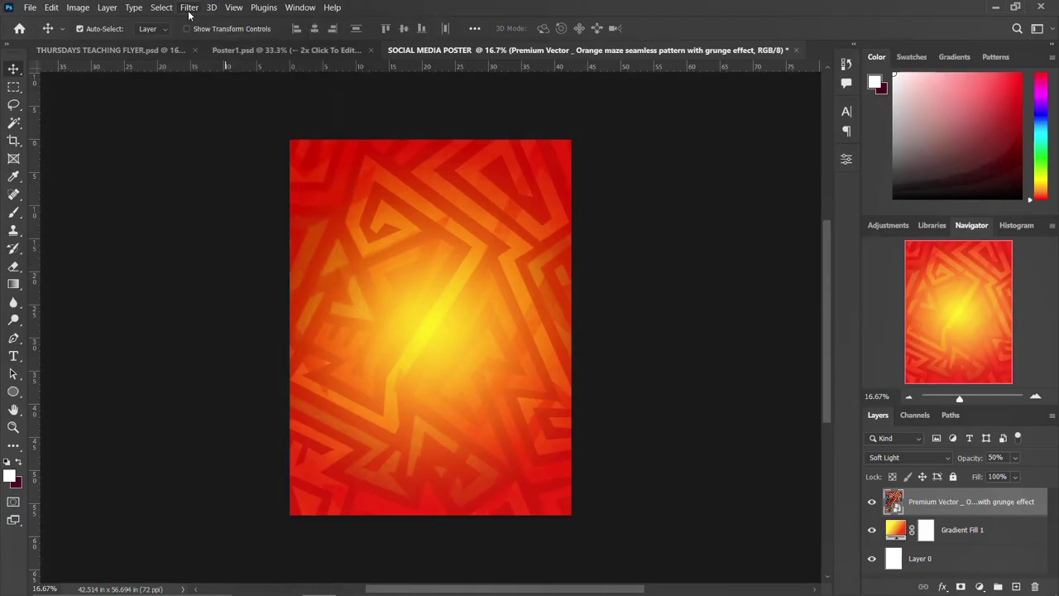
left_click(190, 8)
mouse_move(199, 172)
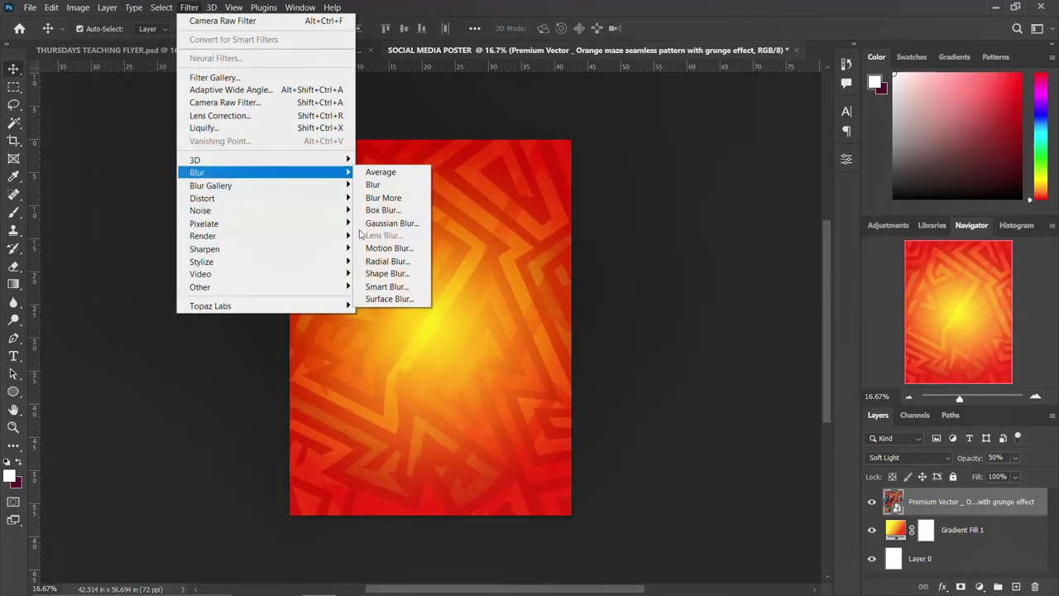
left_click(386, 248)
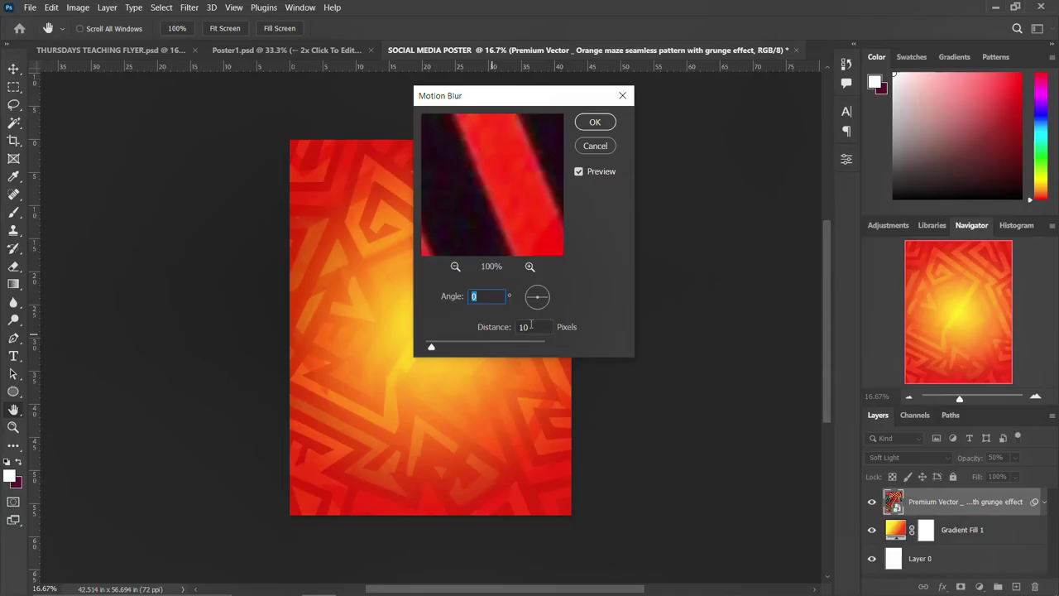
left_click(595, 146)
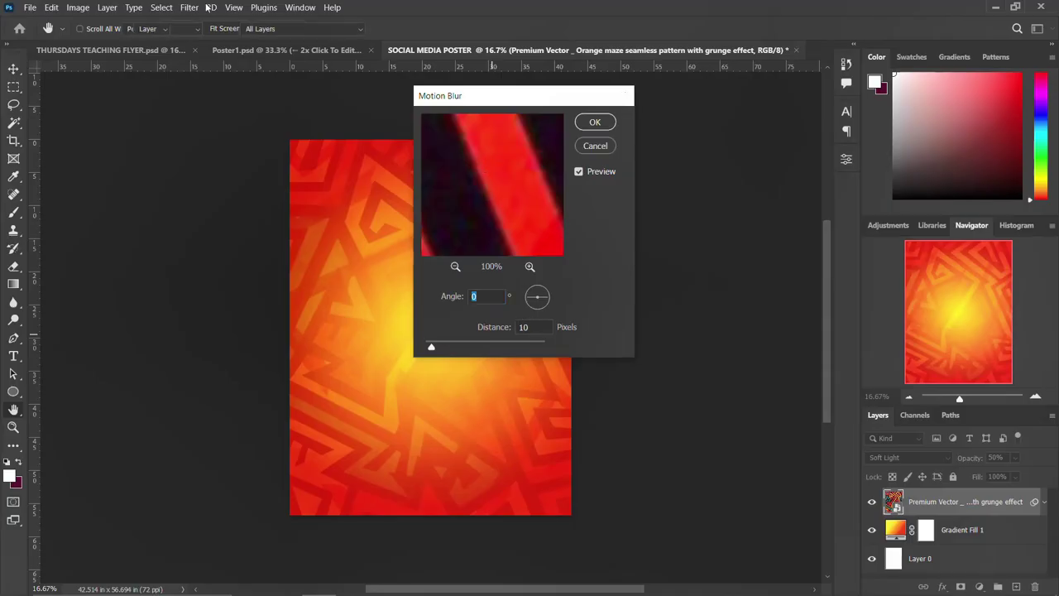
left_click(188, 7)
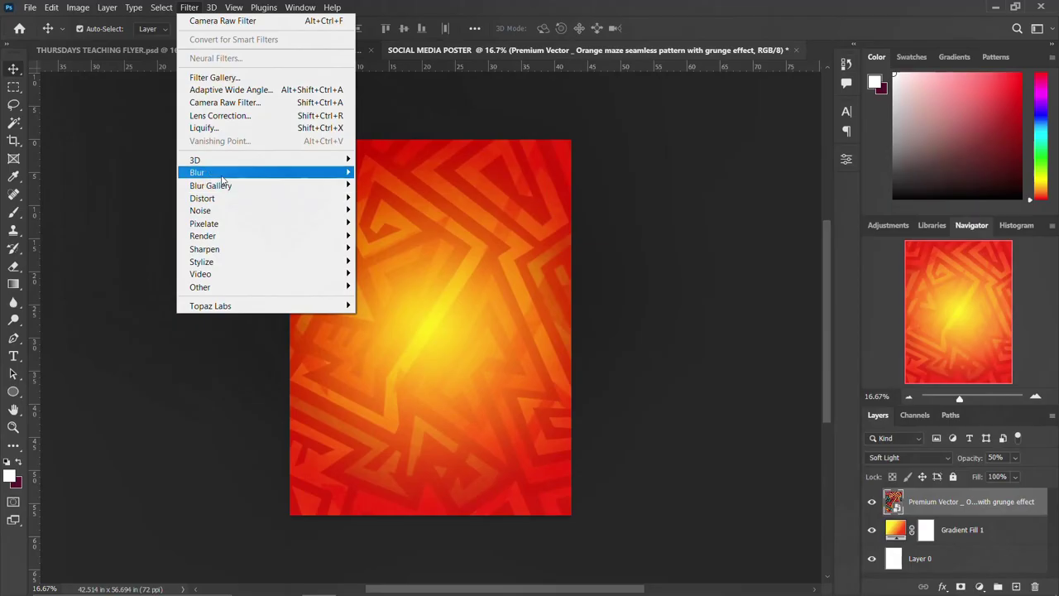
mouse_move(223, 179)
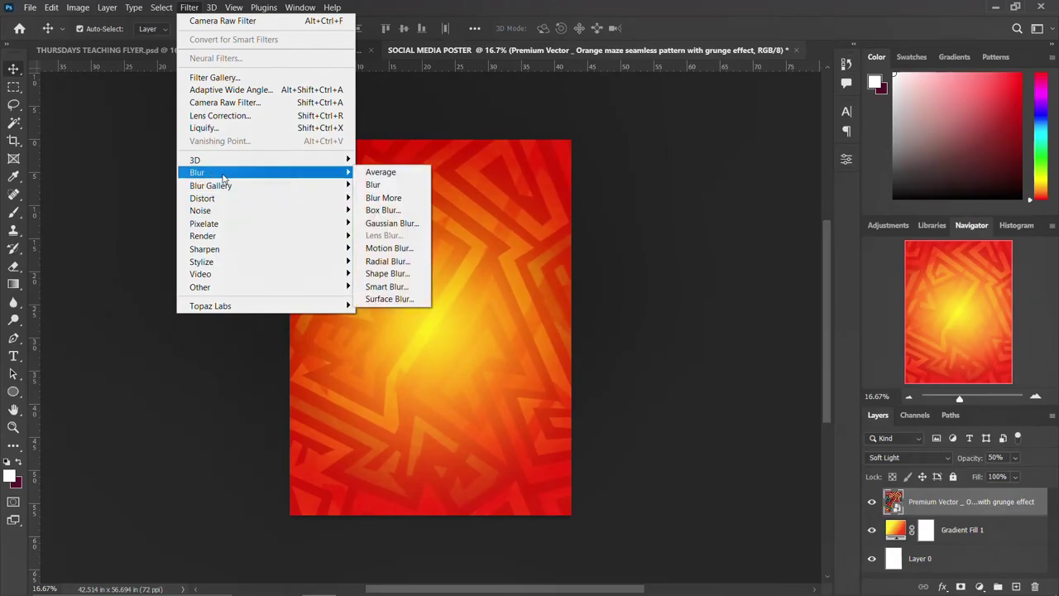
left_click(414, 230)
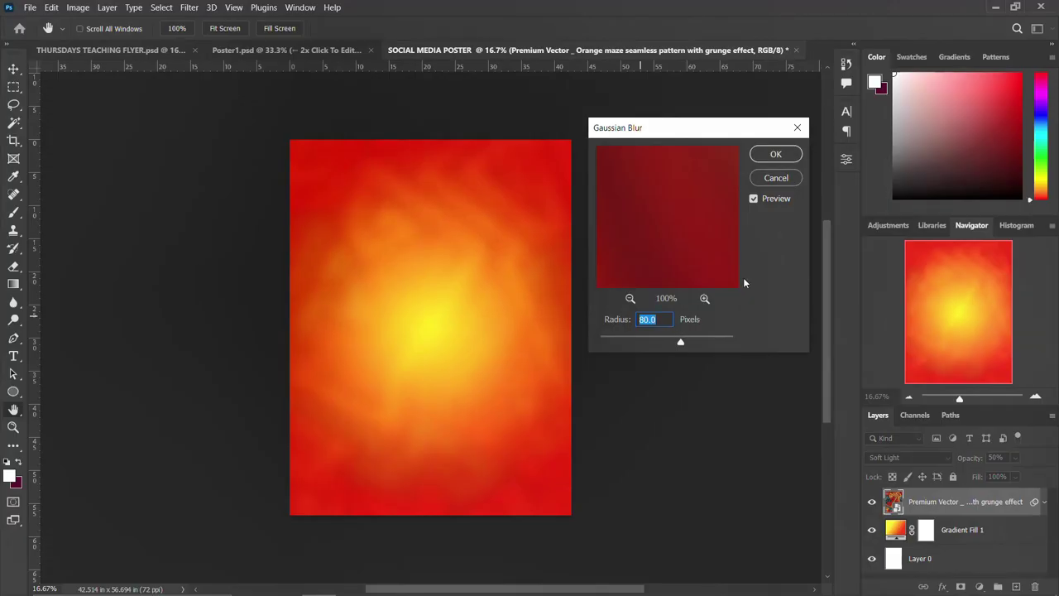
left_click(777, 155)
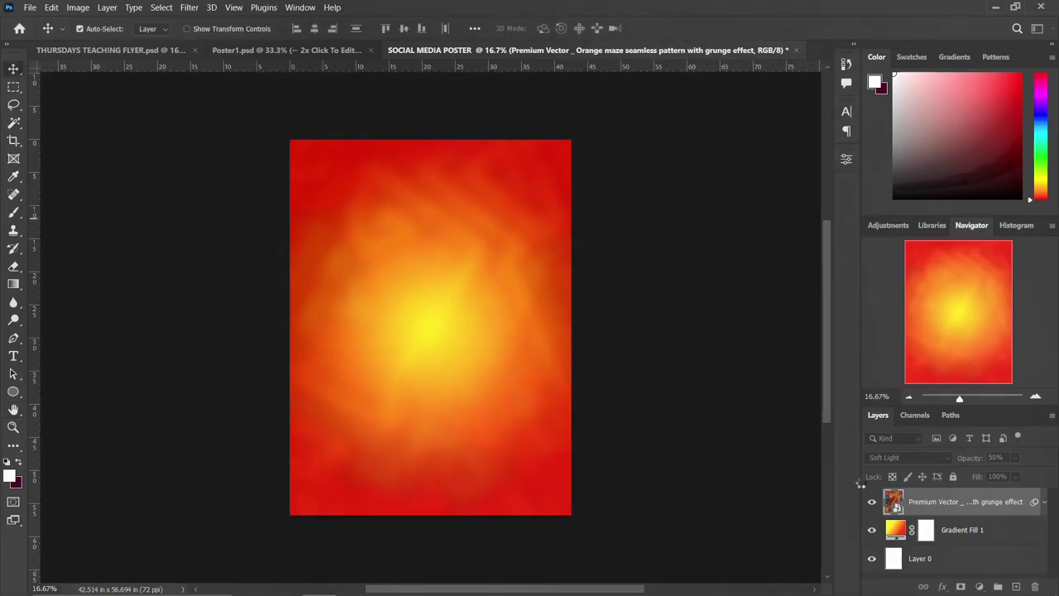
left_click(1044, 502)
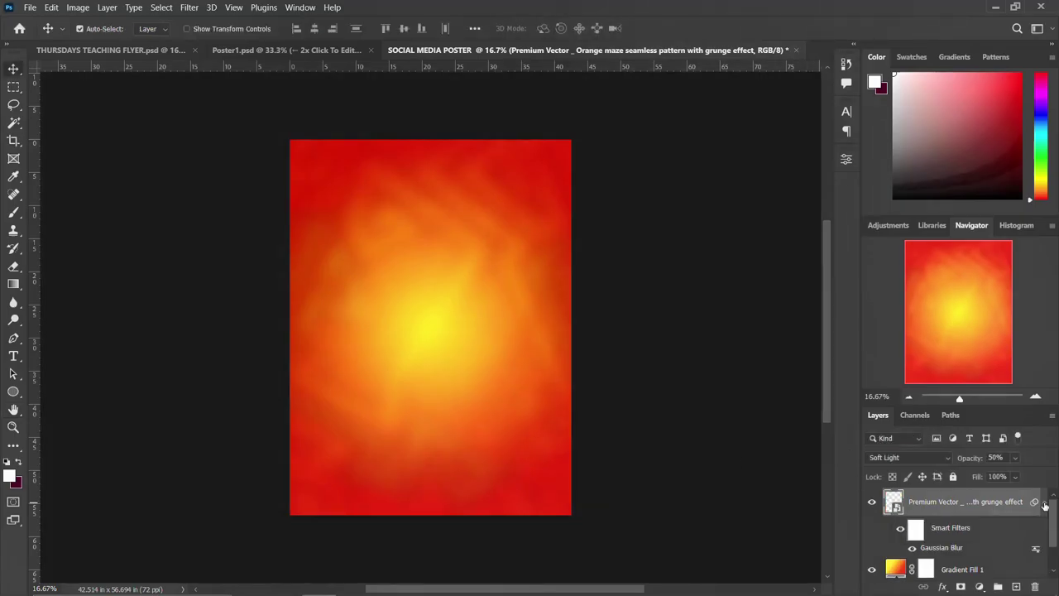
left_click(1046, 503)
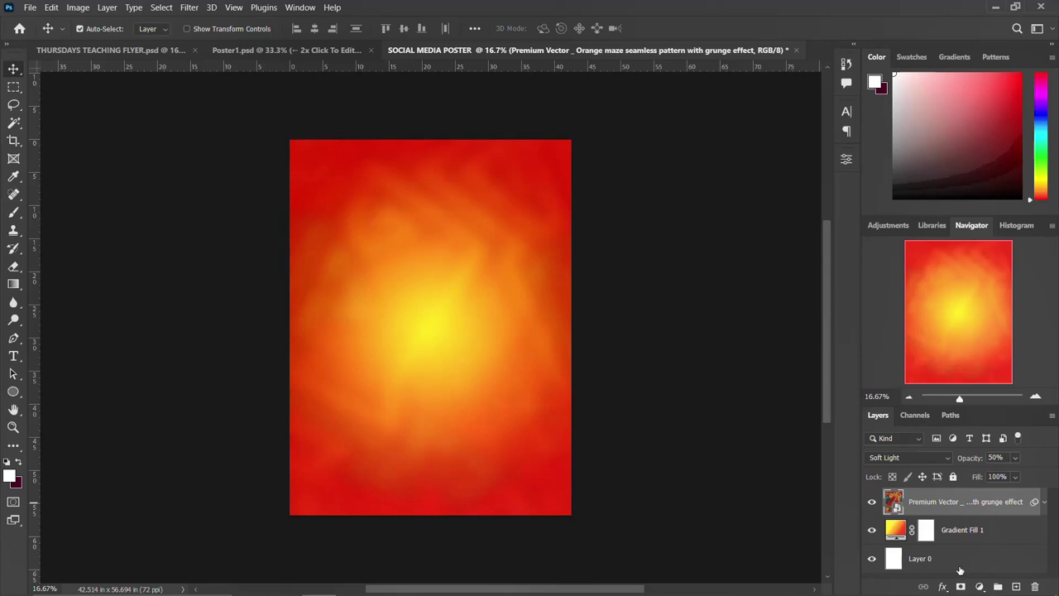
Group the three poster layers and rename the group BACKGROUND
left_click(960, 570, "shift")
key("ctrl+g")
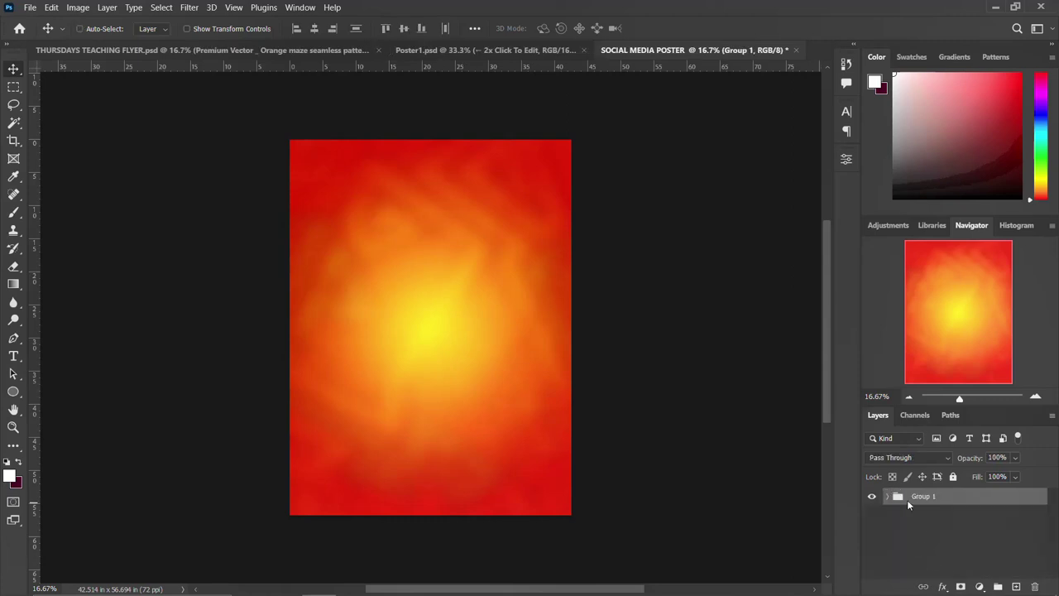
double_click(920, 496)
type("BACKGROUND")
key("Return")
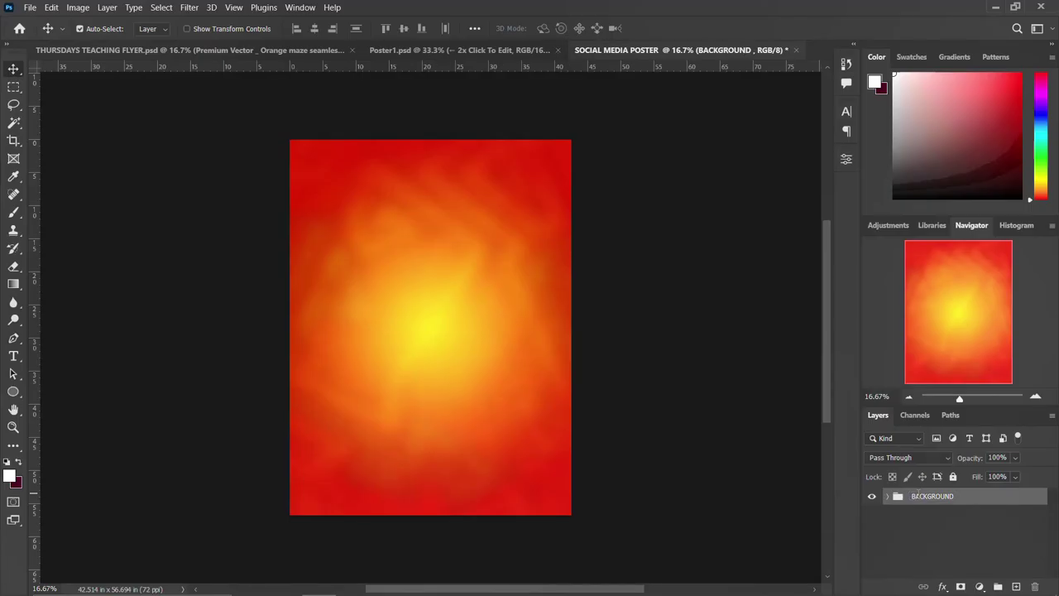
left_click(874, 496)
left_click(874, 497)
Add a 10-column, 10-row guide layout with 0.067 in margins and Center Columns off
left_click(230, 8)
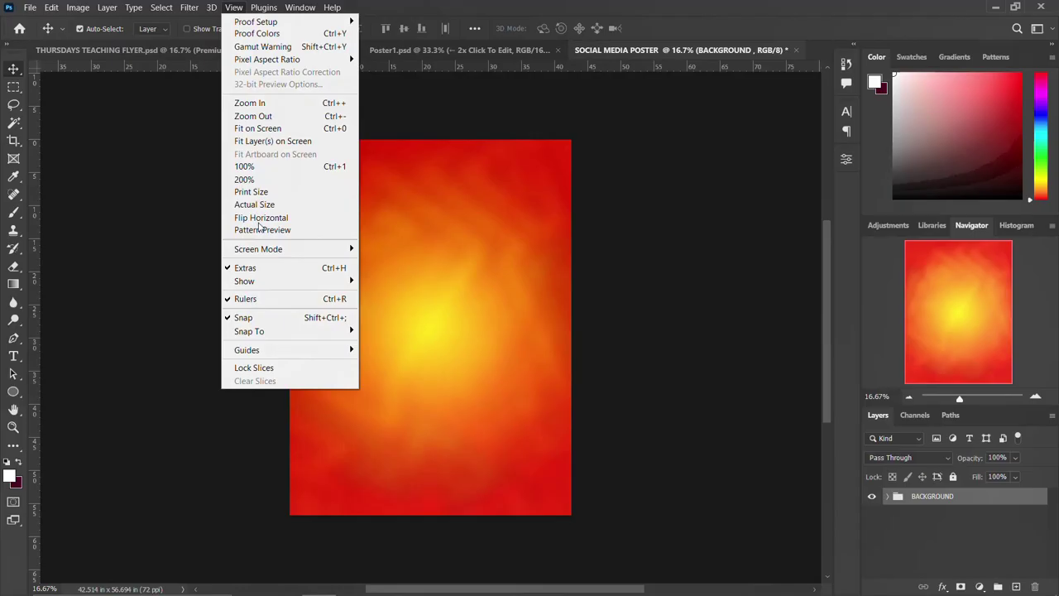
mouse_move(255, 354)
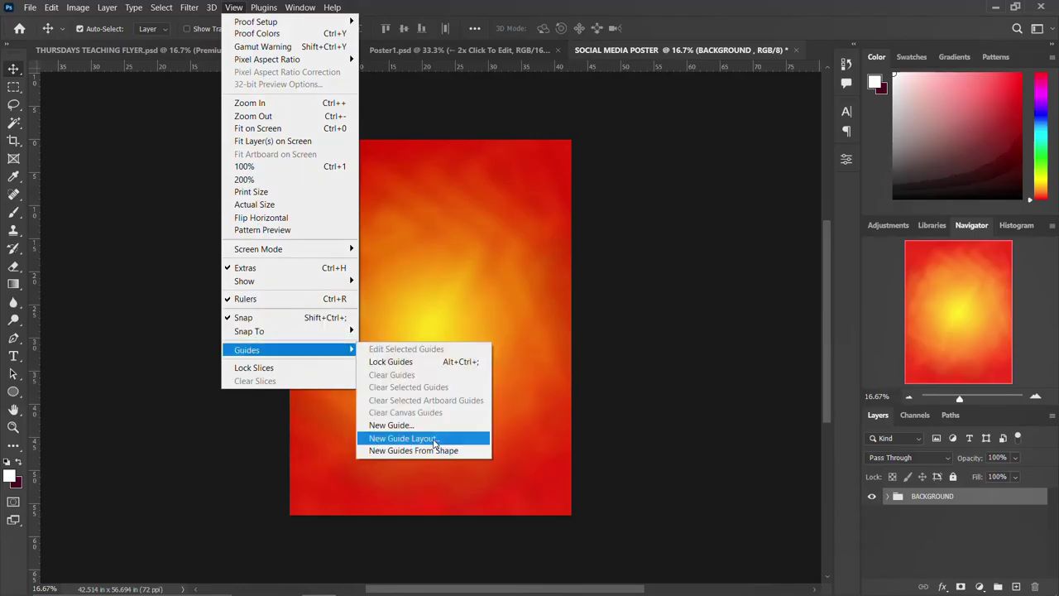
left_click(434, 439)
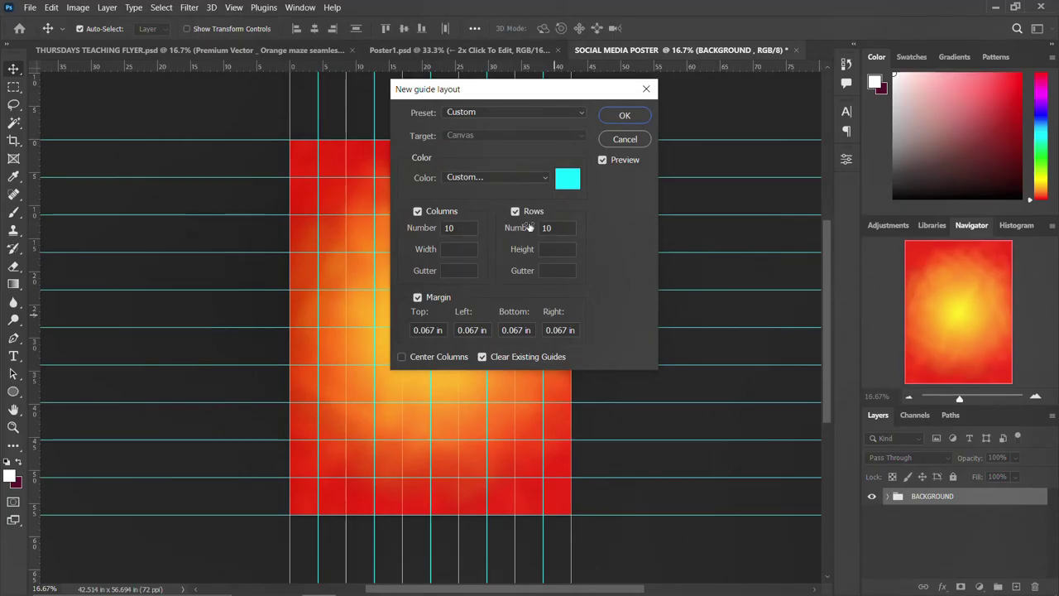
left_click(402, 357)
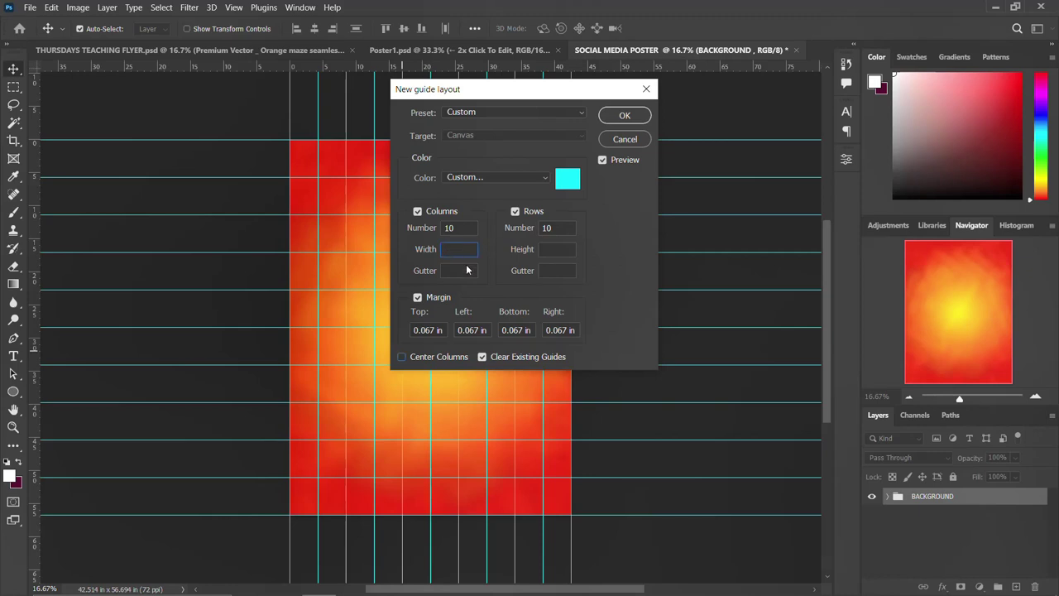
type("1")
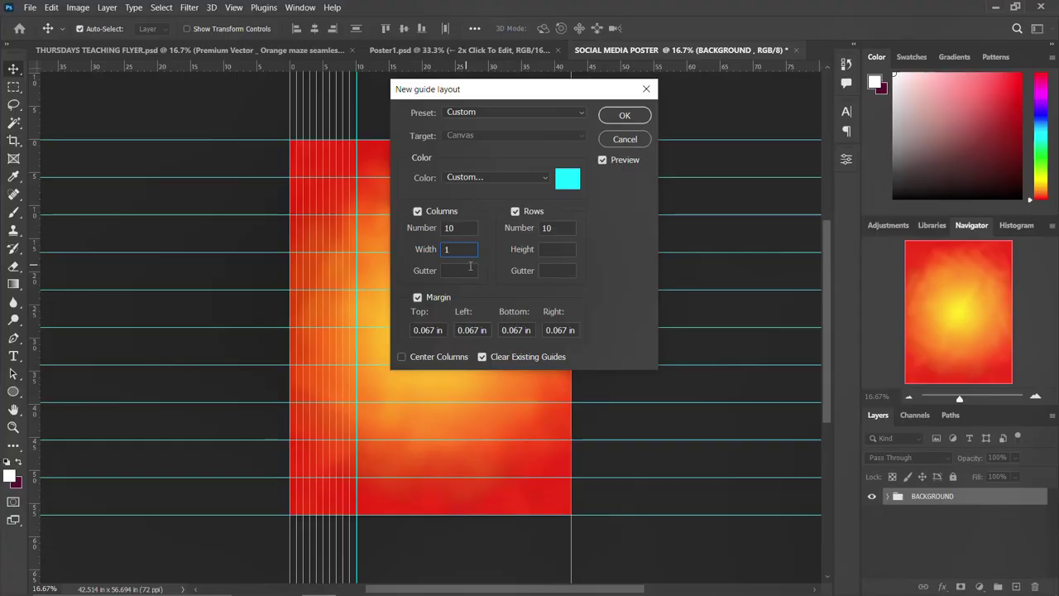
key("BackSpace")
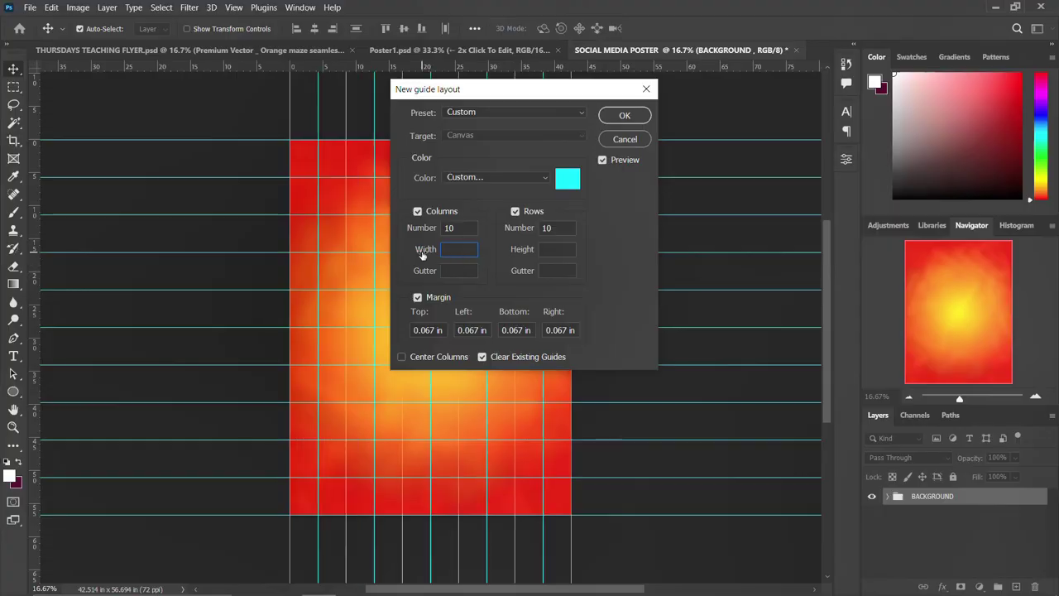
left_click(624, 120)
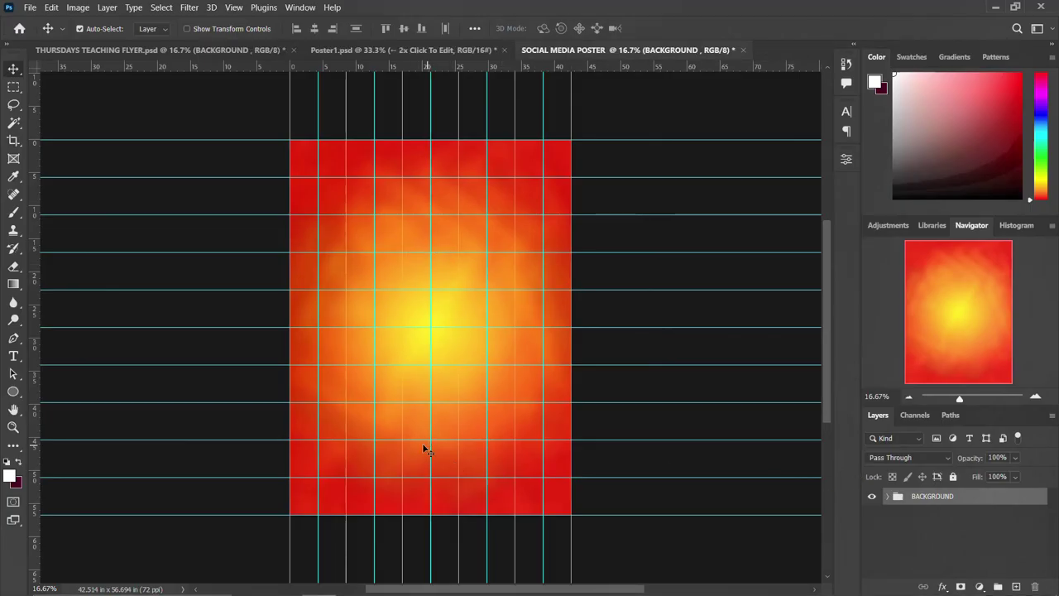
Add a white text layer reading 'thursday teaching services' near the top of the poster
key("t")
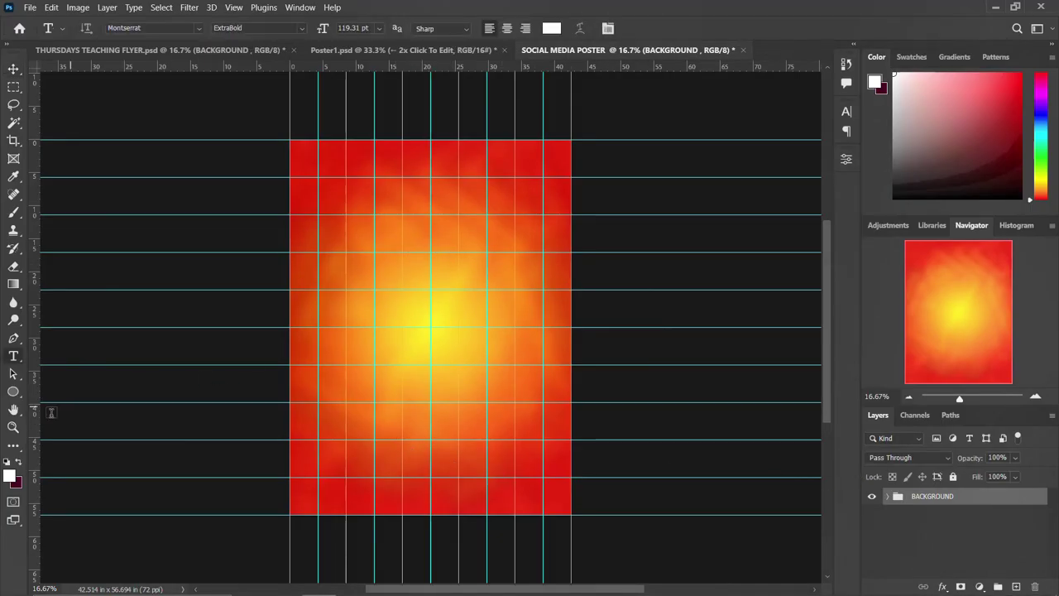
left_click(392, 237)
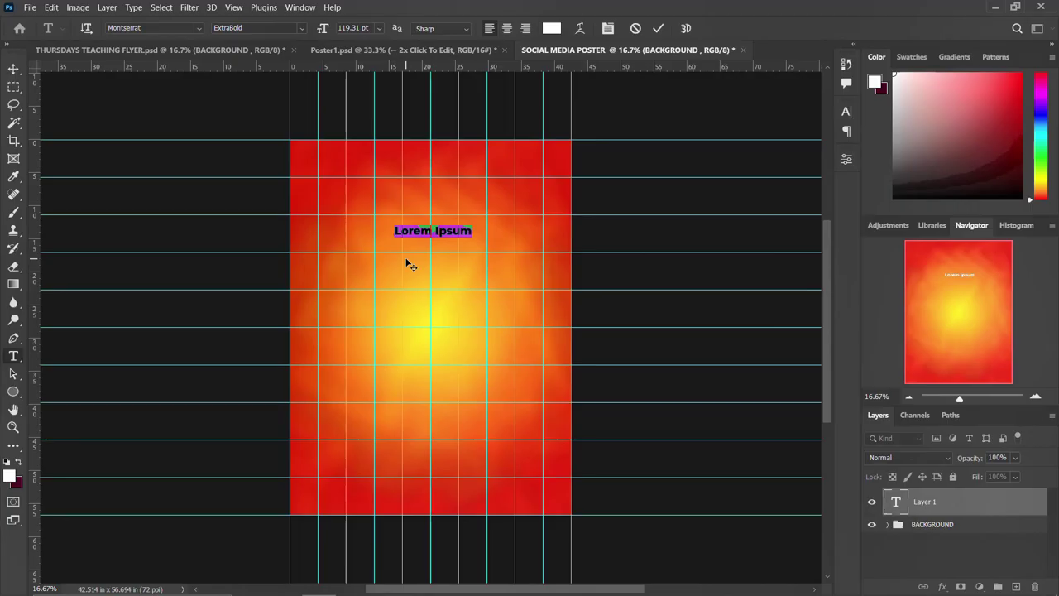
type("thursday")
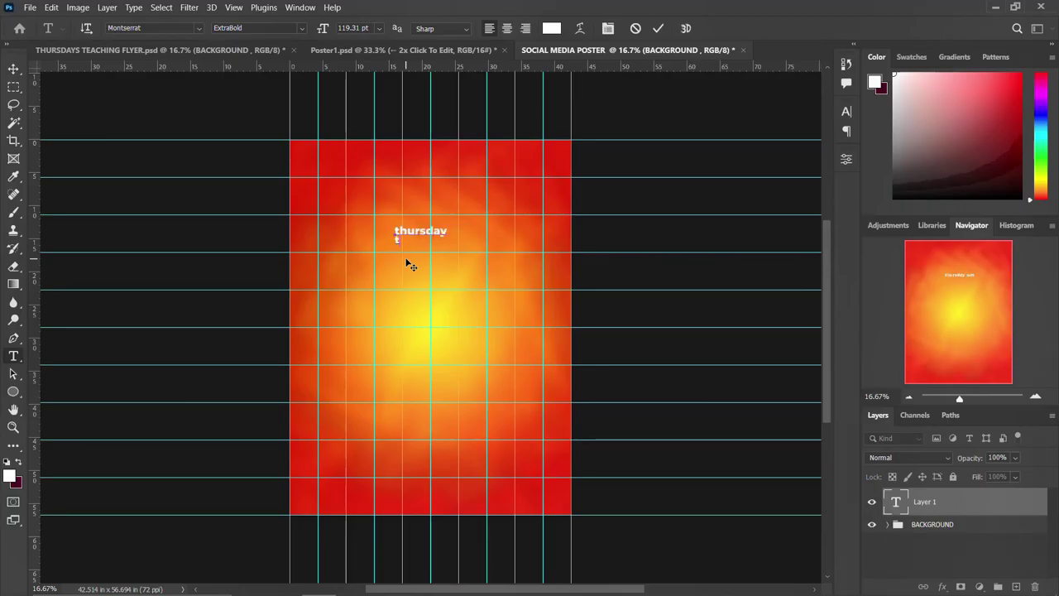
type(" teach")
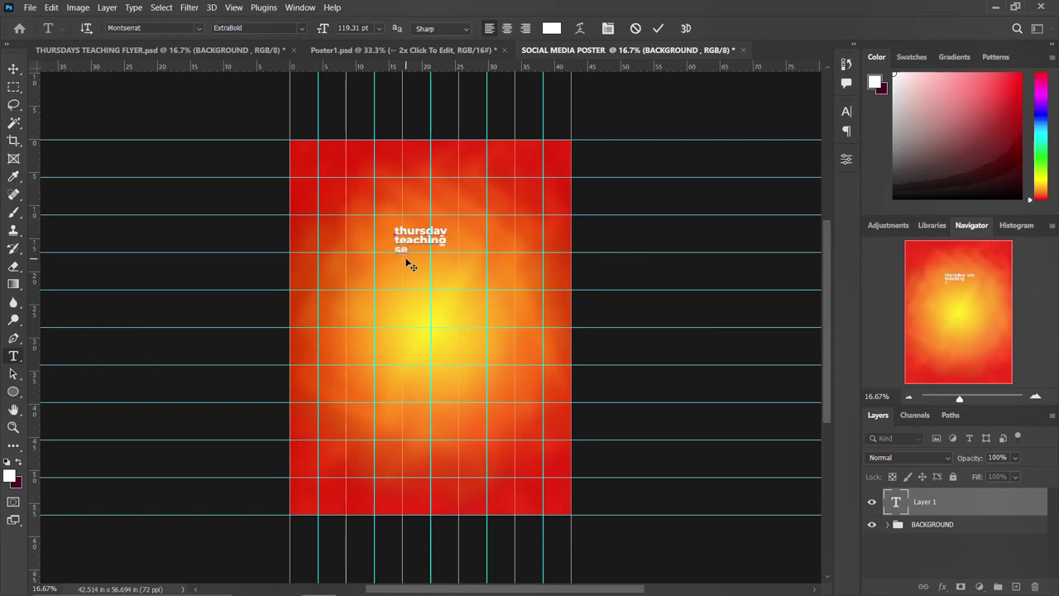
type("ing services")
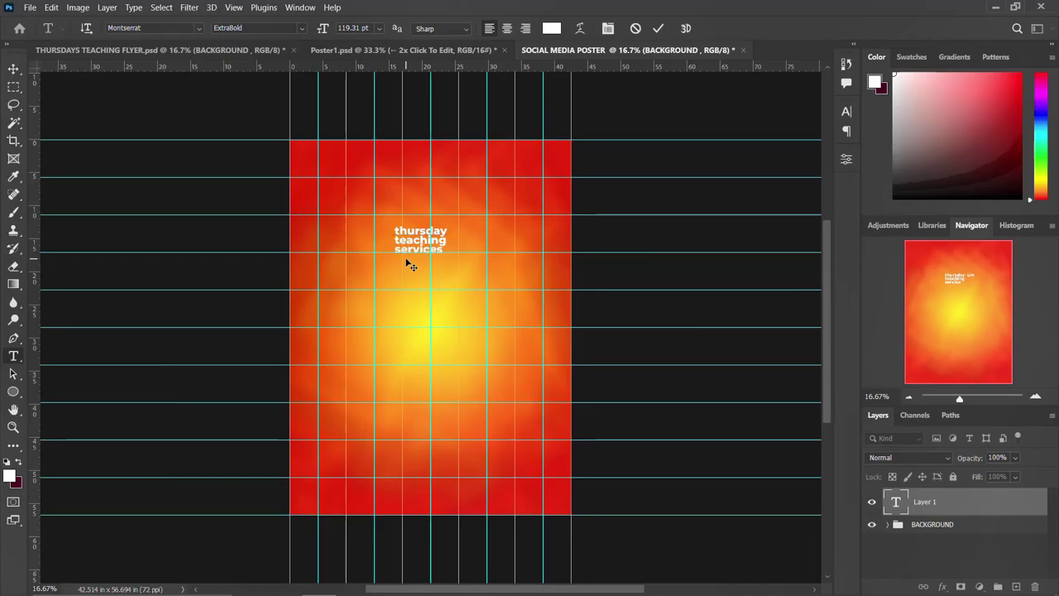
key("ctrl+Return")
left_click(846, 112)
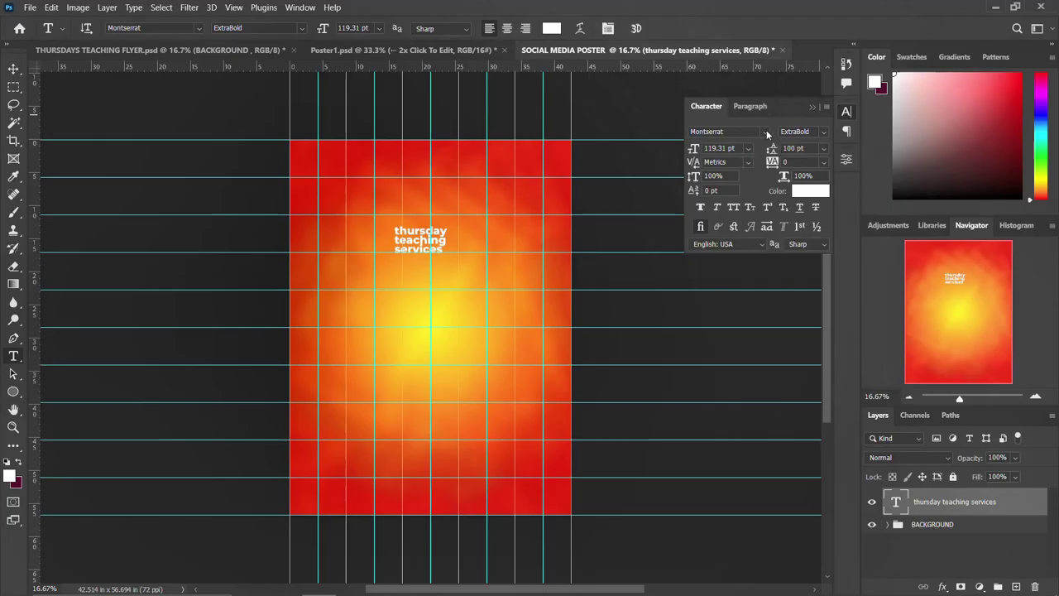
Change the headline font to Akira Expanded Super Bold
left_click(766, 131)
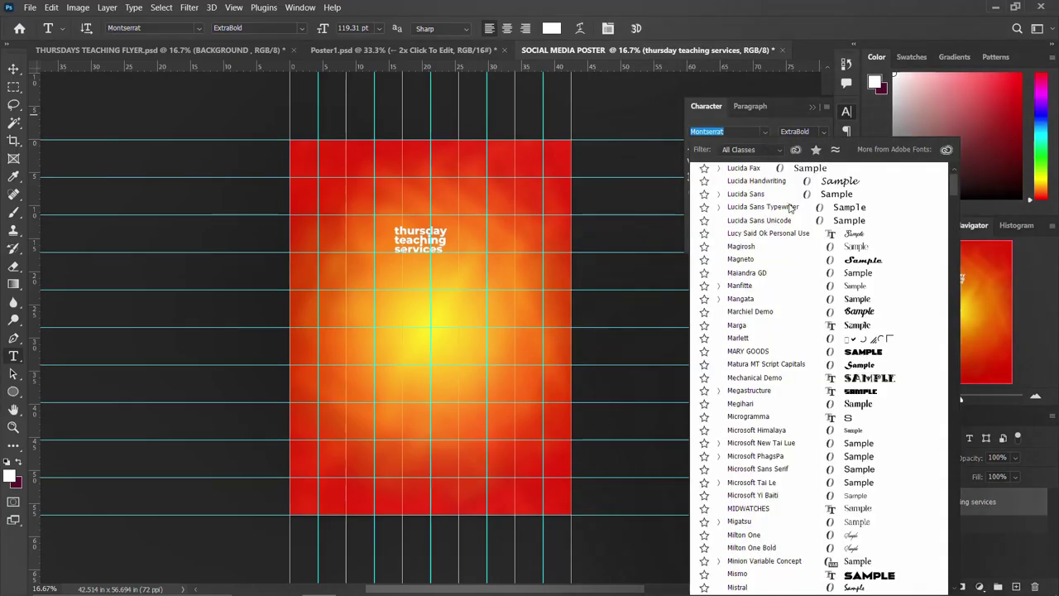
scroll(790, 211, "up", 15)
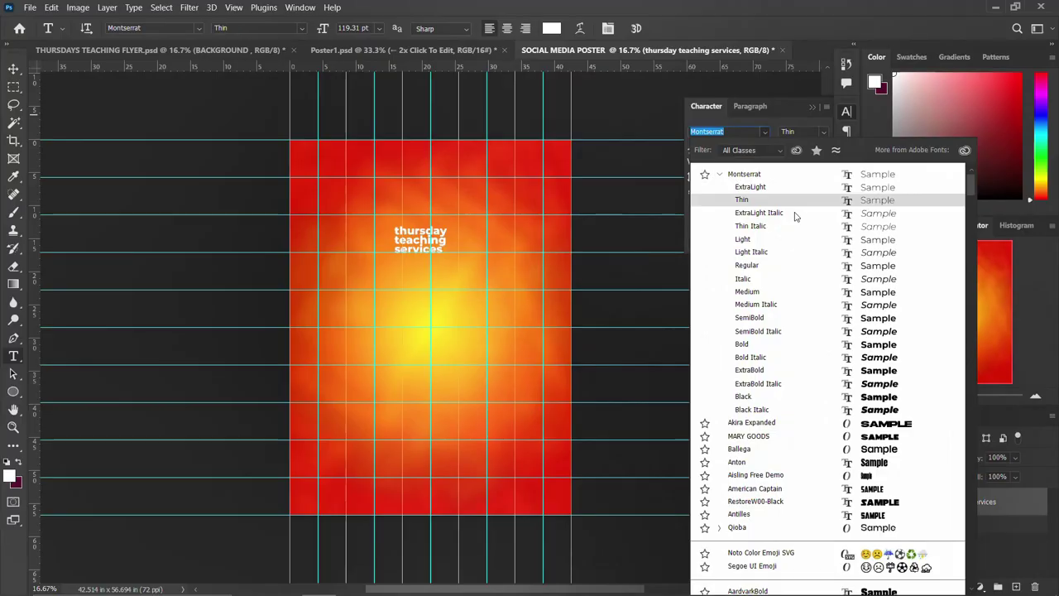
left_click(749, 424)
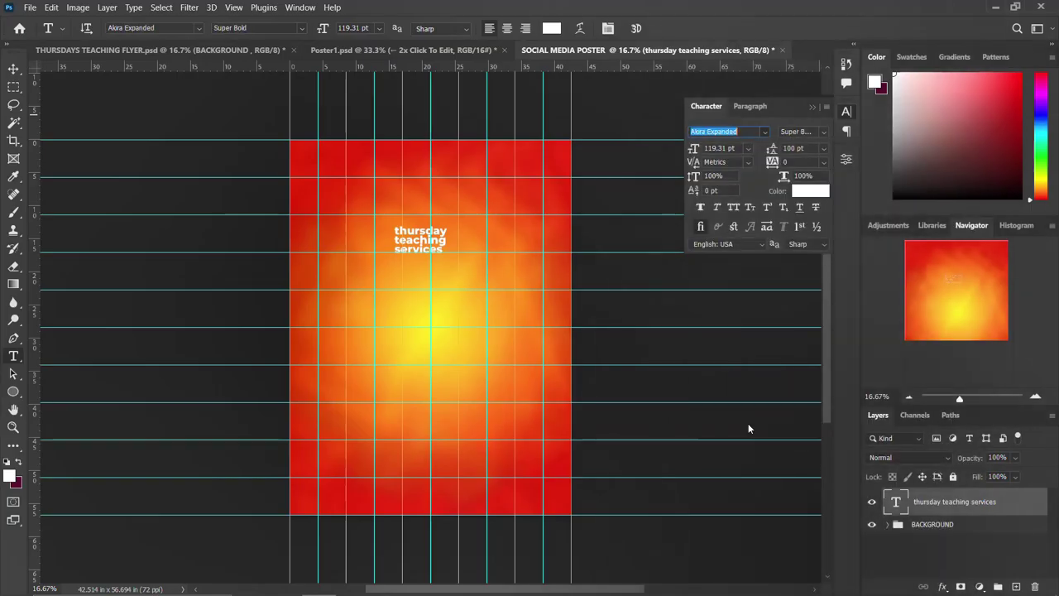
left_click(850, 115)
Scale the headline up to about 264% and nudge it slightly up and left
key("ctrl+t")
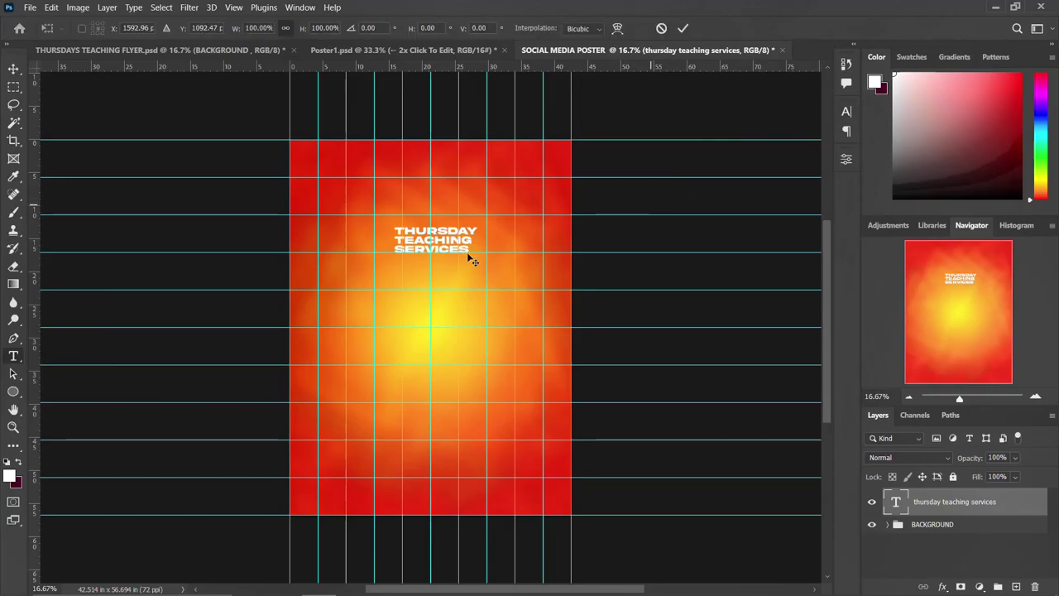
left_click_drag(477, 256, 545, 290)
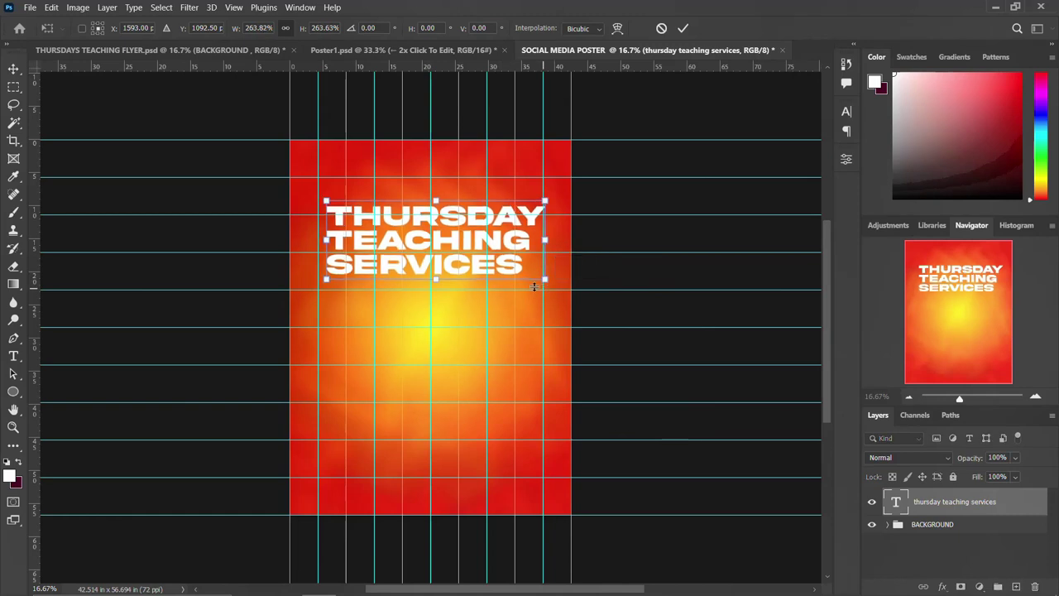
left_click_drag(448, 233, 450, 238)
key("Return")
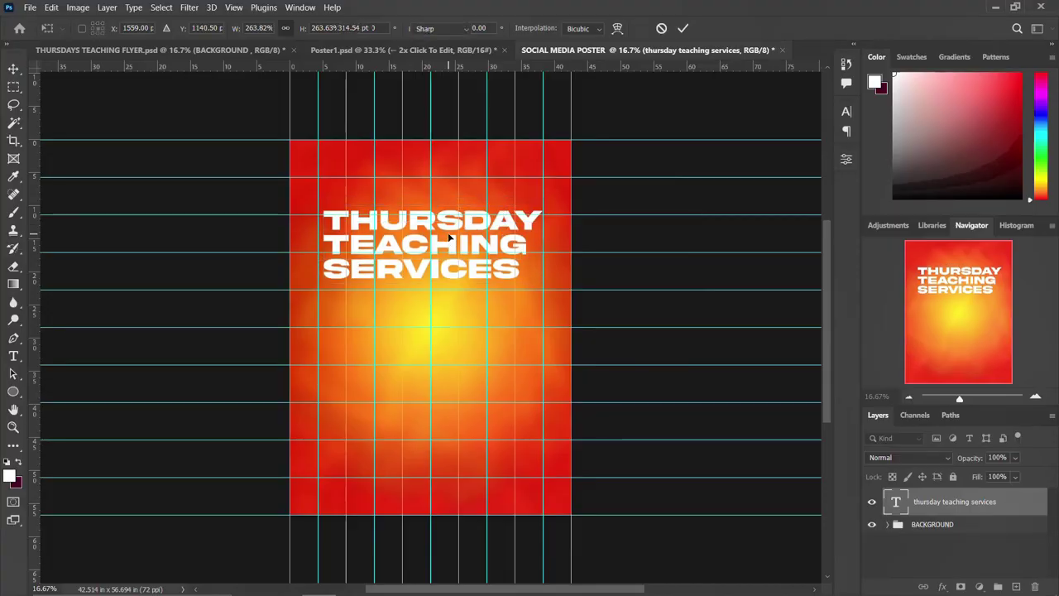
key("t")
Centre the headline horizontally on the canvas, keeping it near the top
key("ctrl+a")
key("v")
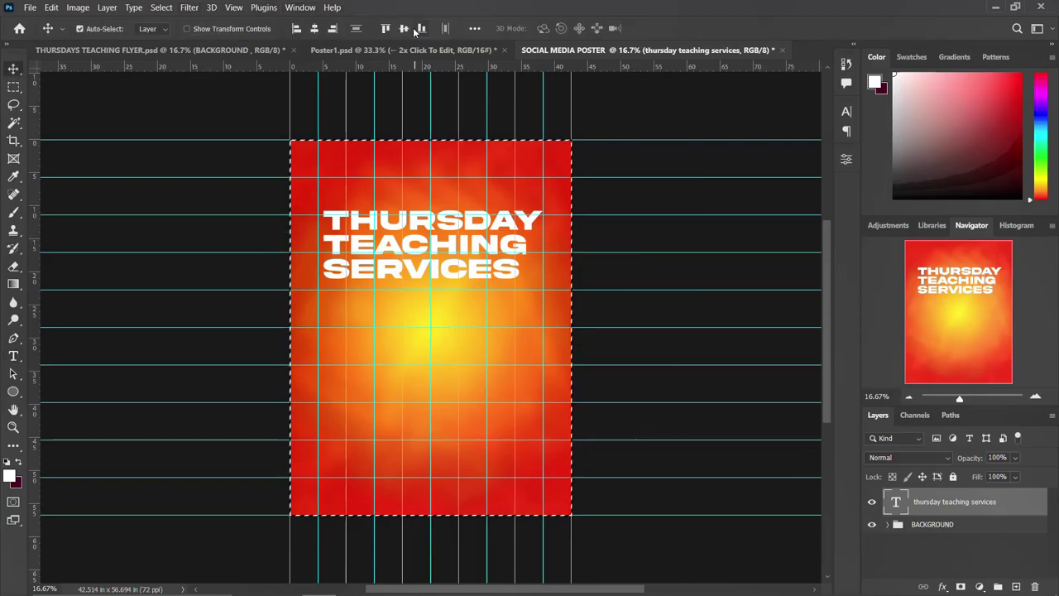
left_click(315, 28)
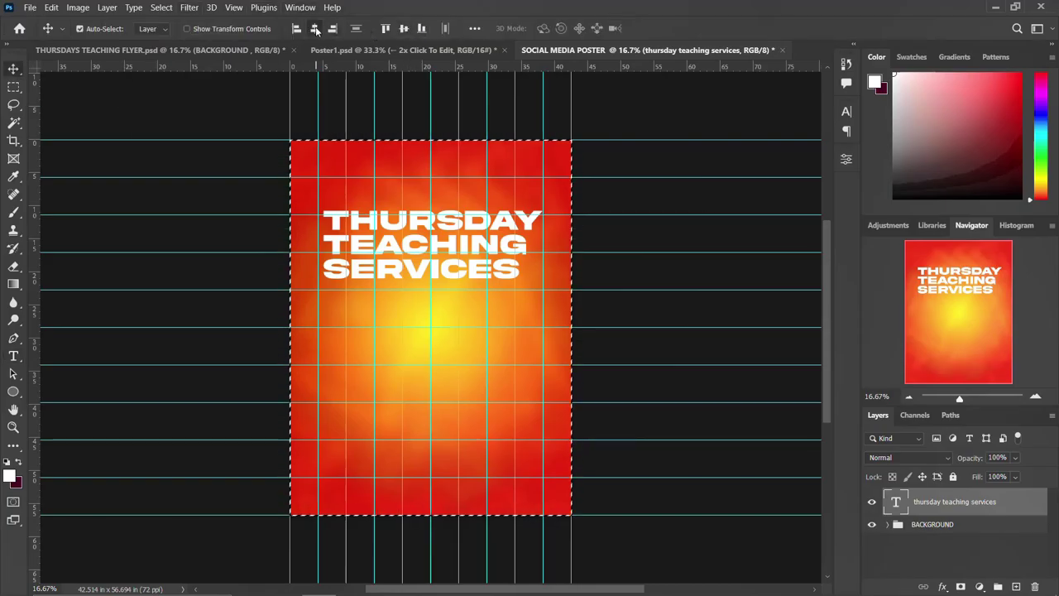
left_click(404, 28)
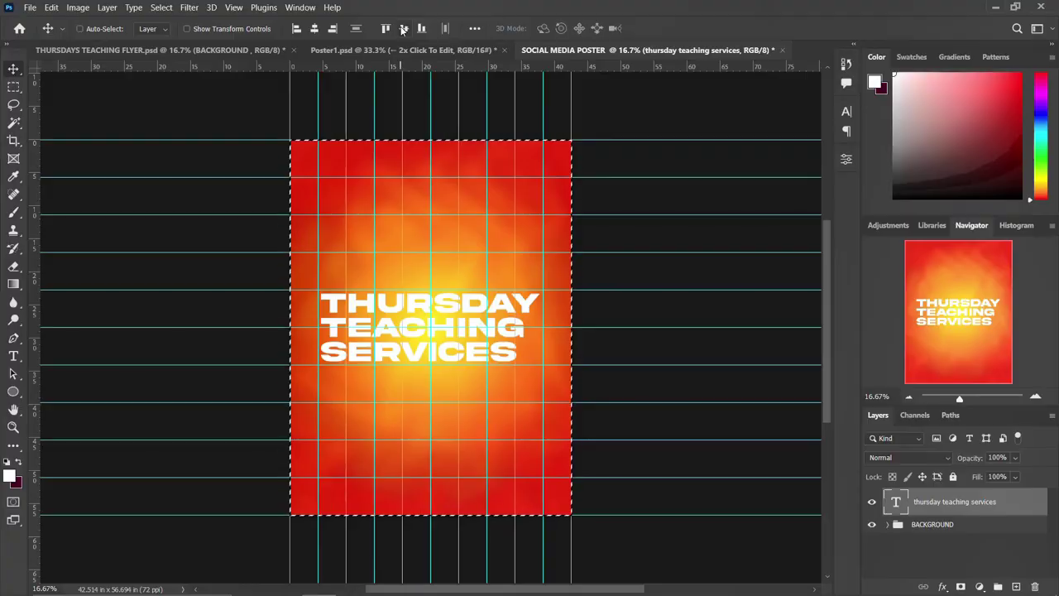
key("ctrl+z")
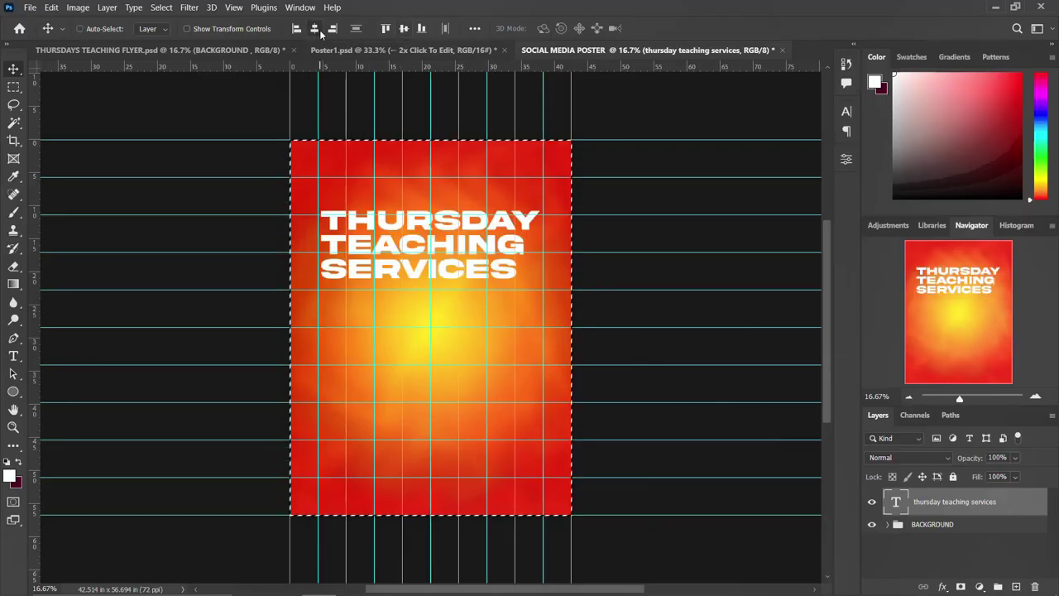
key("ctrl+d")
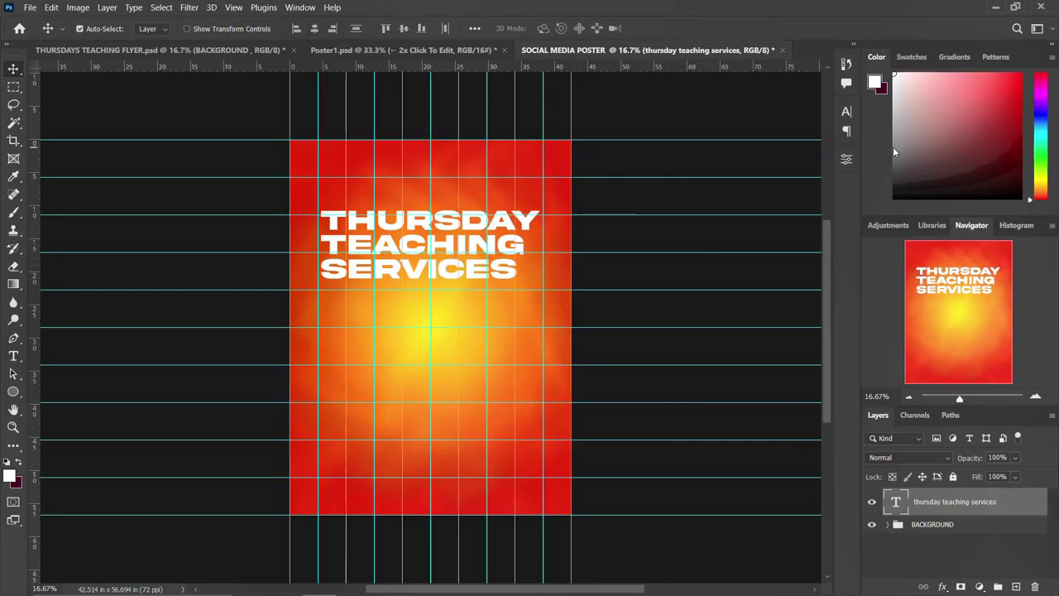
Set the headline tracking to -60 and leading to 250 pt, then nudge it slightly right
left_click(846, 111)
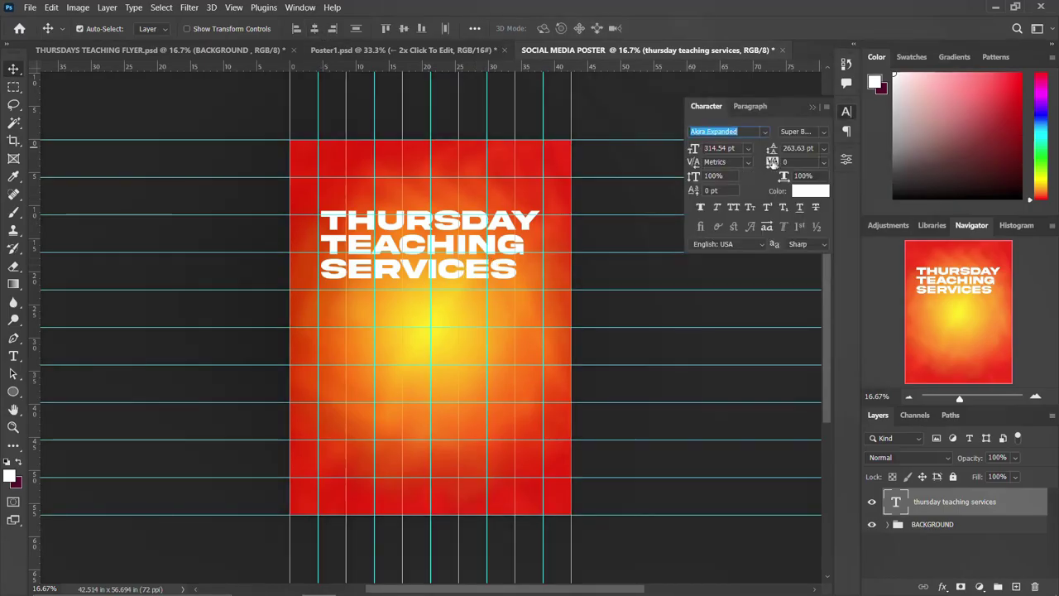
left_click(773, 162)
key("Down")
key("Down")
key("Down")
key("Down")
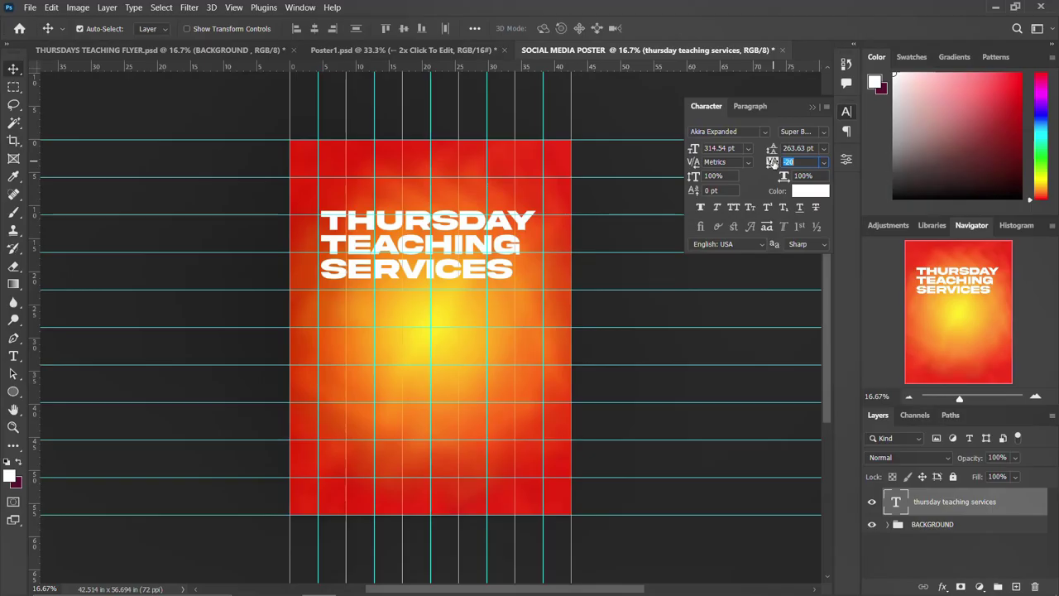
key("Down")
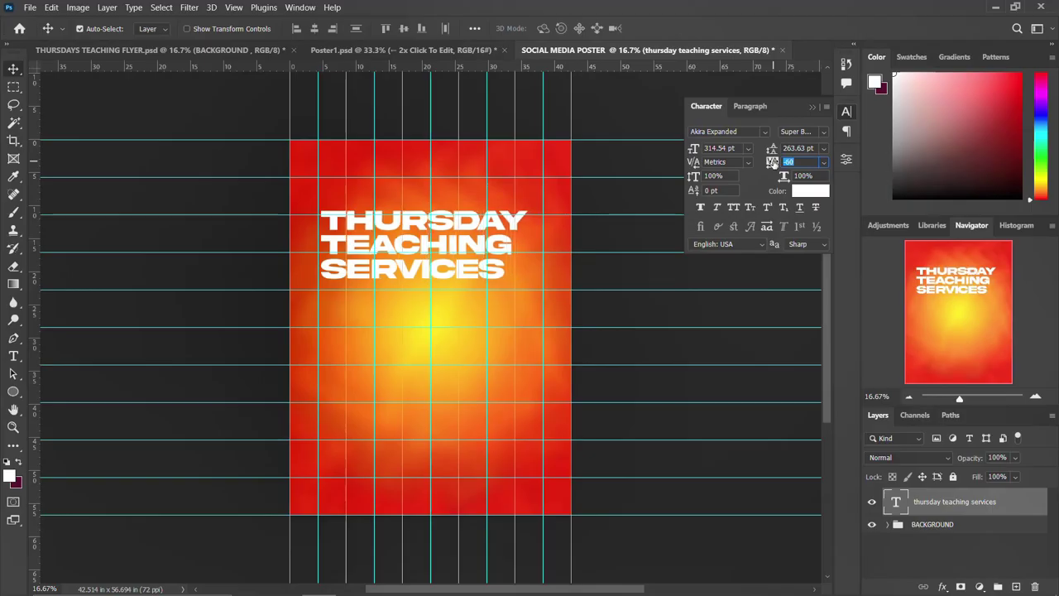
left_click(798, 148)
key("Down")
key("Down")
key("Down")
key("Down")
key("Down")
key("Down")
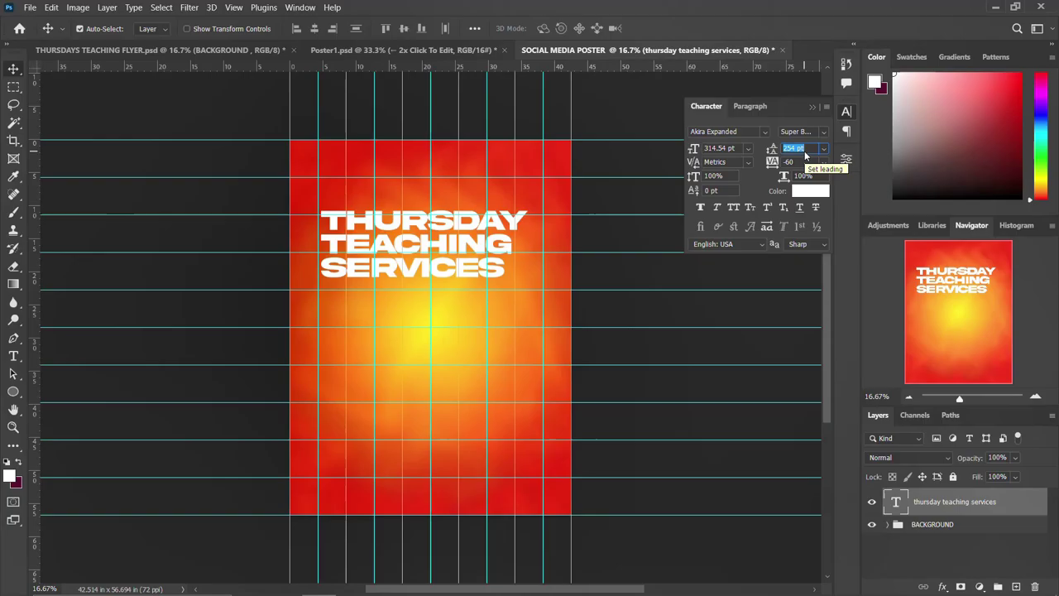
type("250")
key("Return")
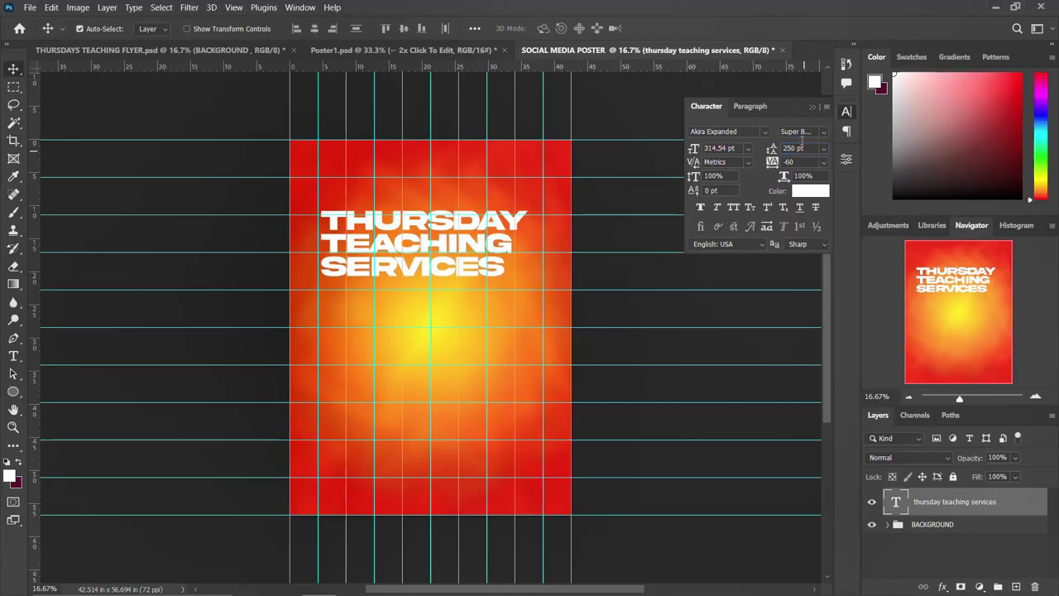
left_click(850, 113)
left_click_drag(417, 245, 423, 243)
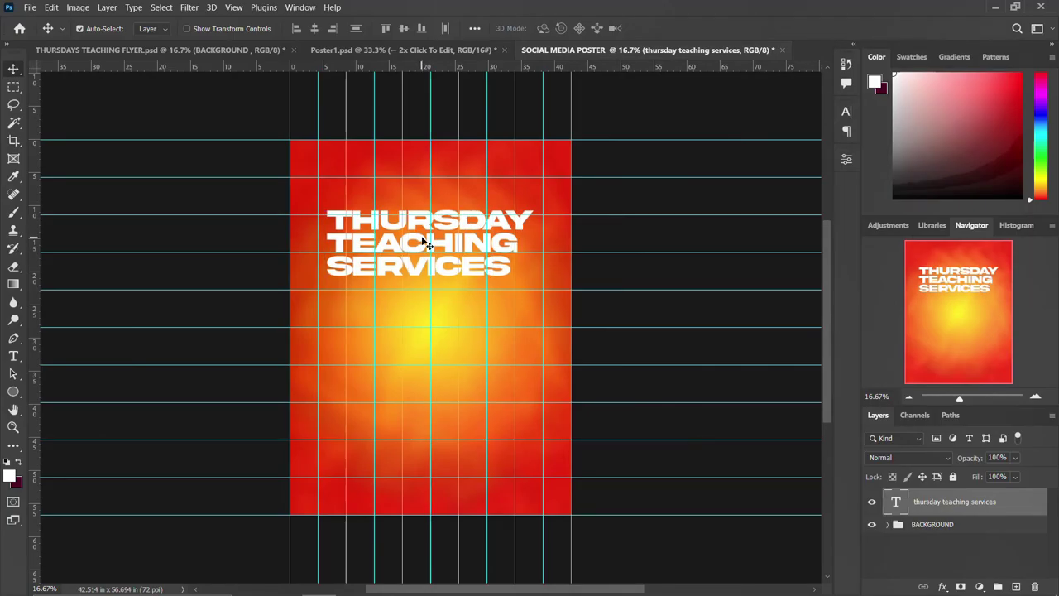
Re-centre the headline, then duplicate it below and change the copy's text to 'Os'
key("ctrl+a")
left_click(315, 29)
key("ctrl+d")
left_click_drag(440, 365, 442, 367)
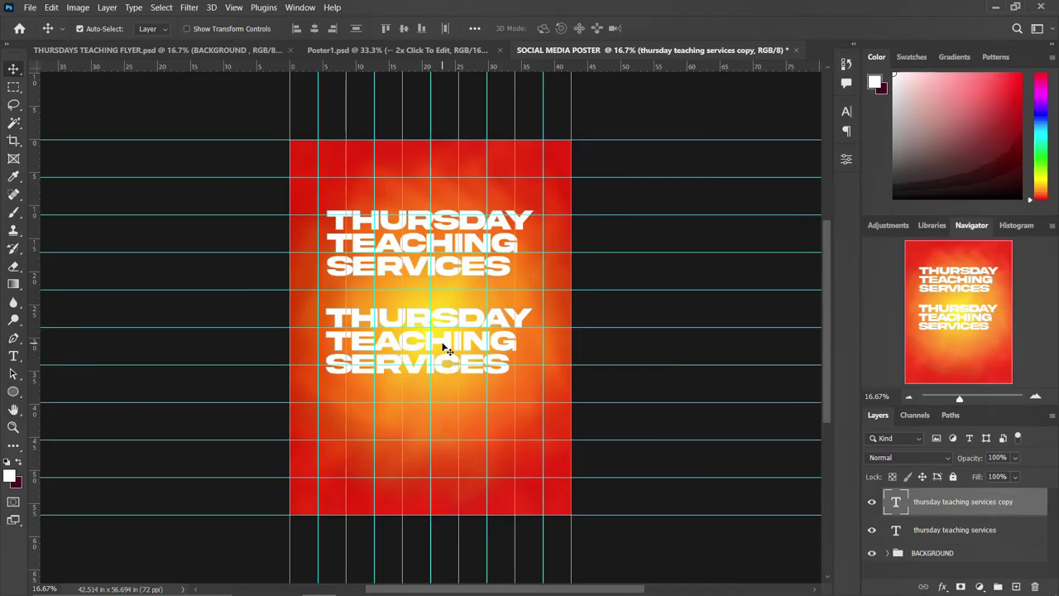
double_click(445, 350)
type("O")
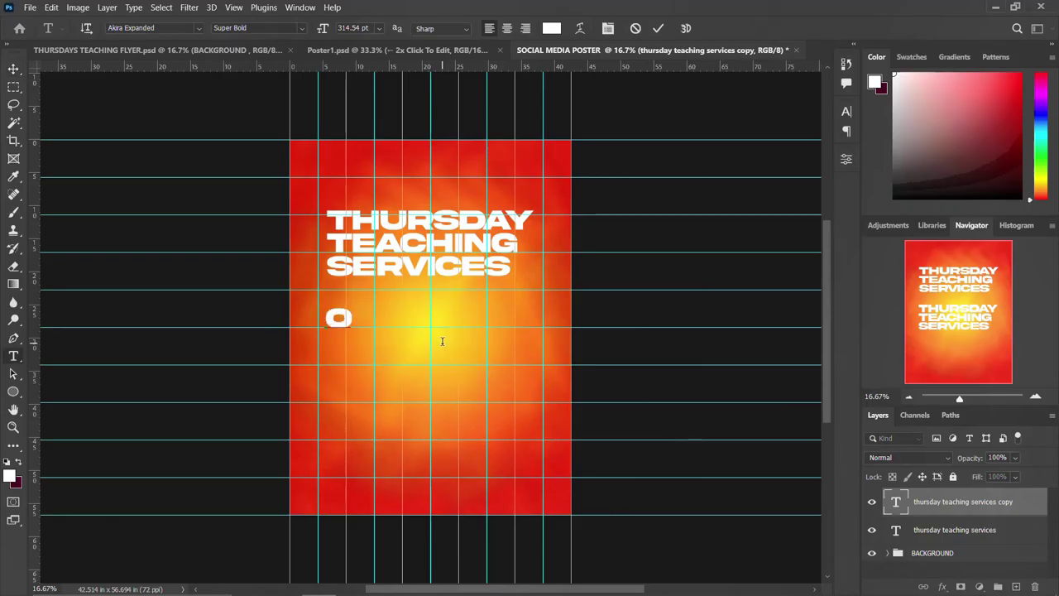
type("s")
key("ctrl+Return")
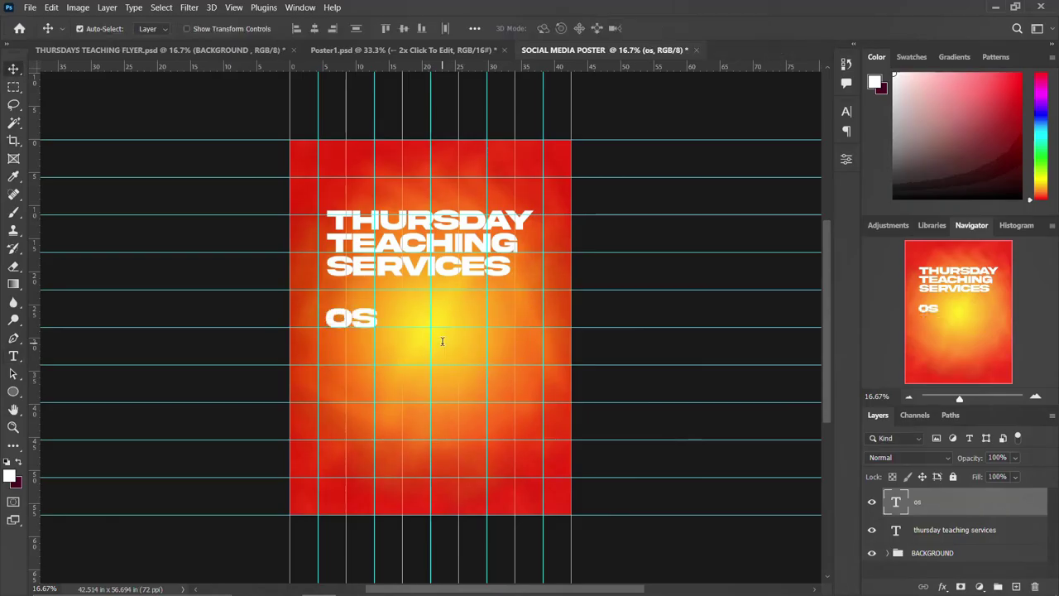
Enlarge the OS text to about 386% and centre it horizontally beneath the heading
key("ctrl+t")
left_click_drag(374, 334, 451, 377)
left_click_drag(362, 351, 429, 351)
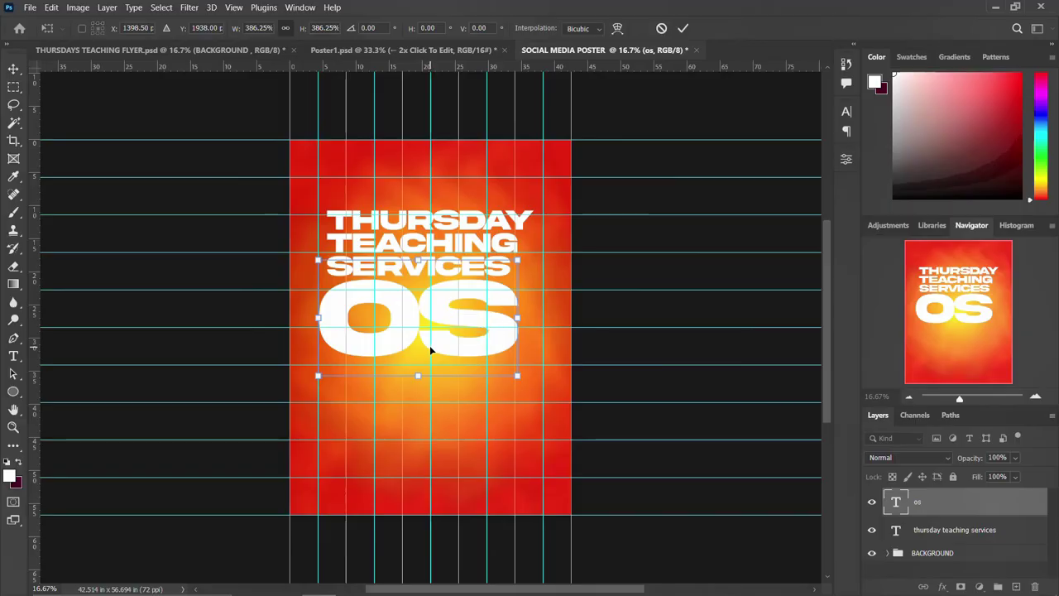
key("Return")
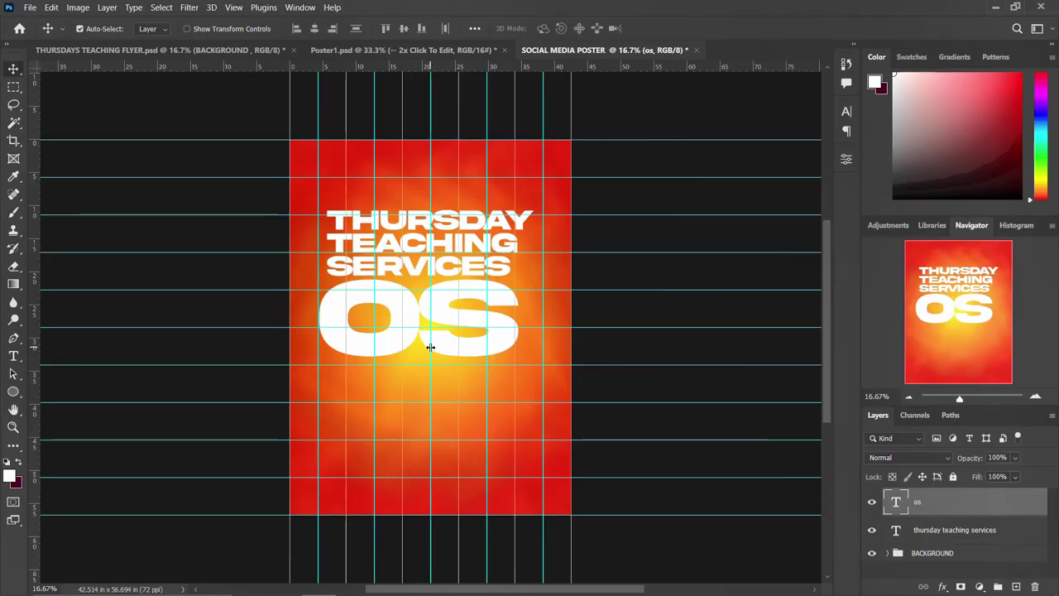
key("ctrl+a")
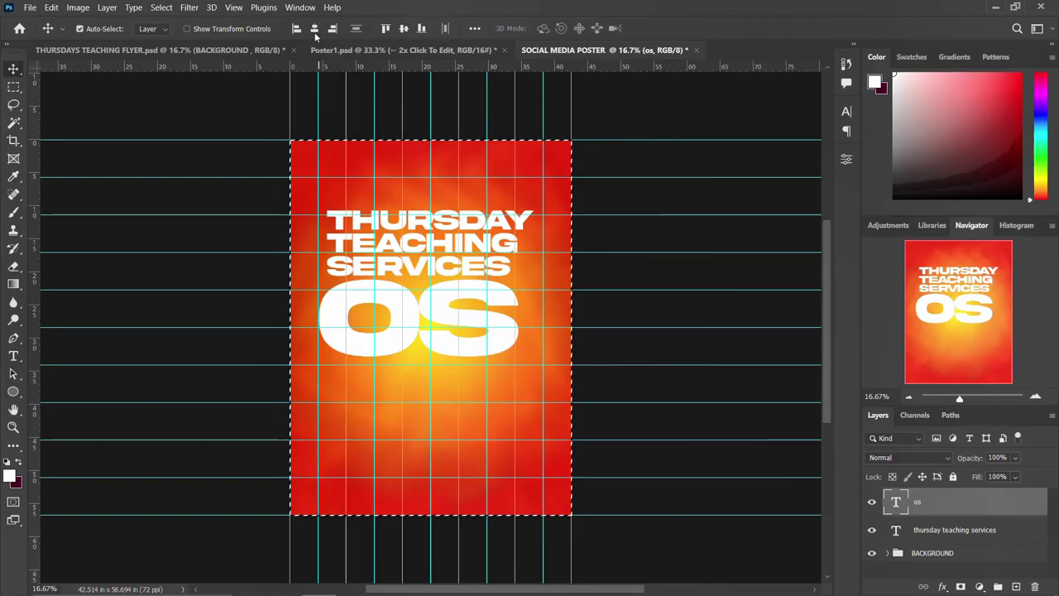
key("shift+Right")
key("shift+Right")
key("shift+Right")
key("shift+Right")
key("shift+Right")
key("shift+Right")
key("shift+Right")
key("shift+Right")
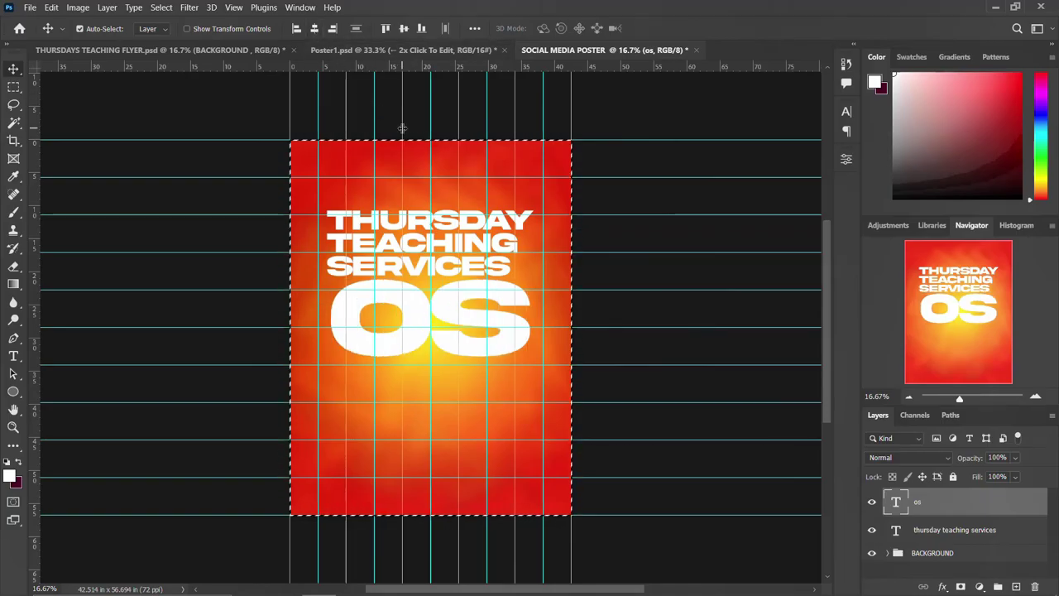
key("ctrl+d")
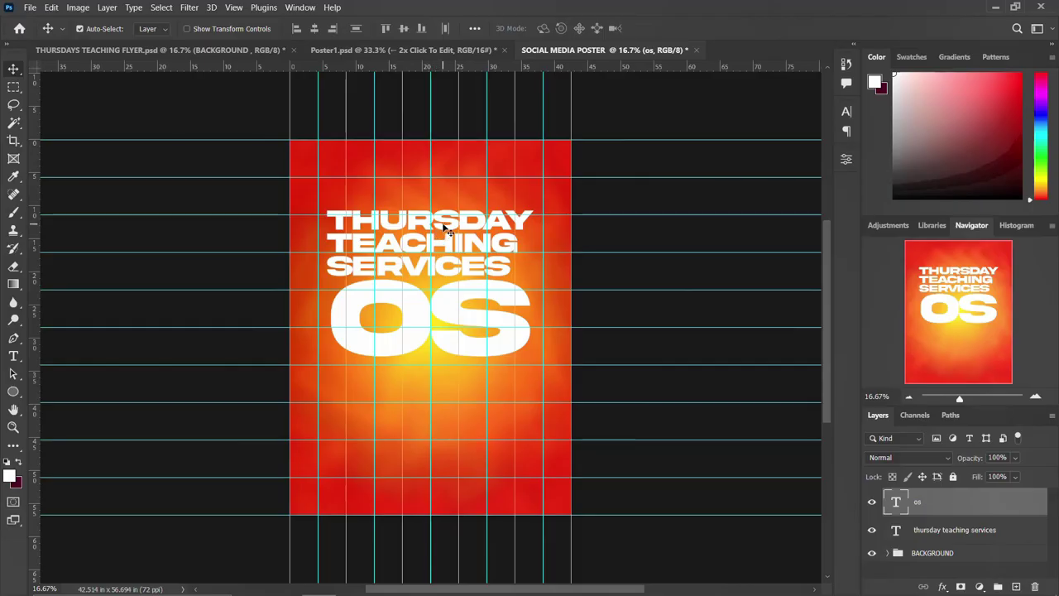
Nudge the heading slightly right and add a new empty layer above the OS text
left_click(439, 230)
key("shift+Right")
key("shift+Right")
key("shift+Right")
key("shift+Right")
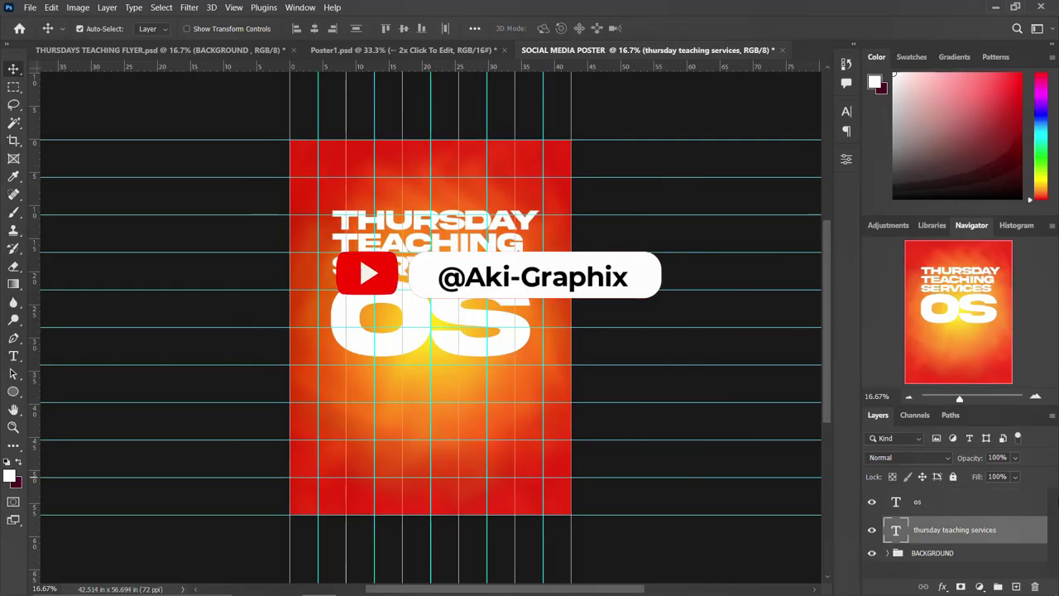
key("ctrl")
left_click(946, 504)
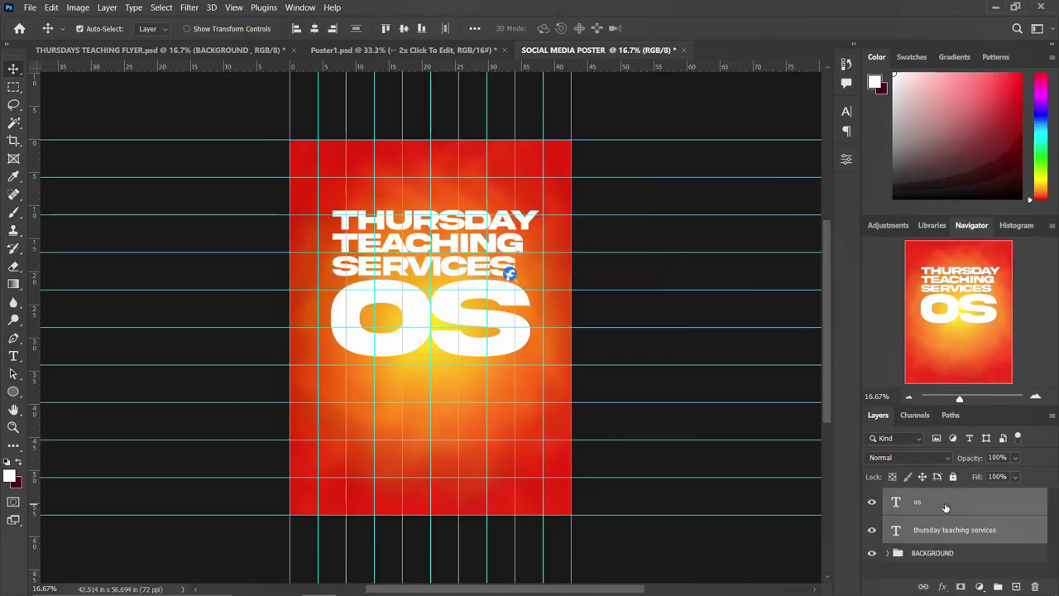
left_click(1016, 586)
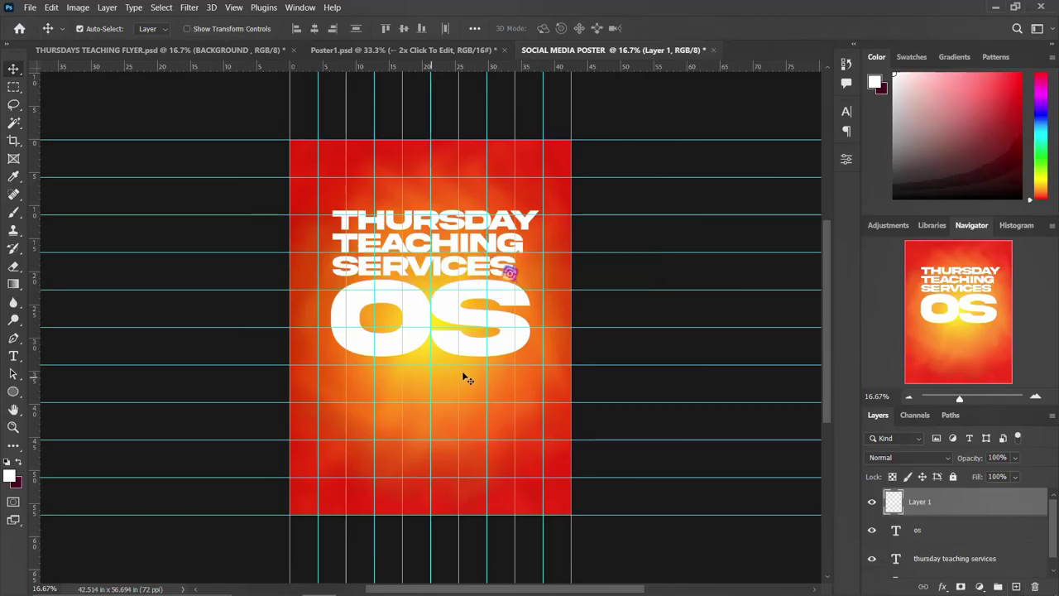
Paint a soft white glow across the OS letters at the poster centre, removing stray dabs
key("b")
mouse_move(497, 356)
left_mouse_down()
mouse_move(362, 355)
mouse_move(374, 354)
left_mouse_up()
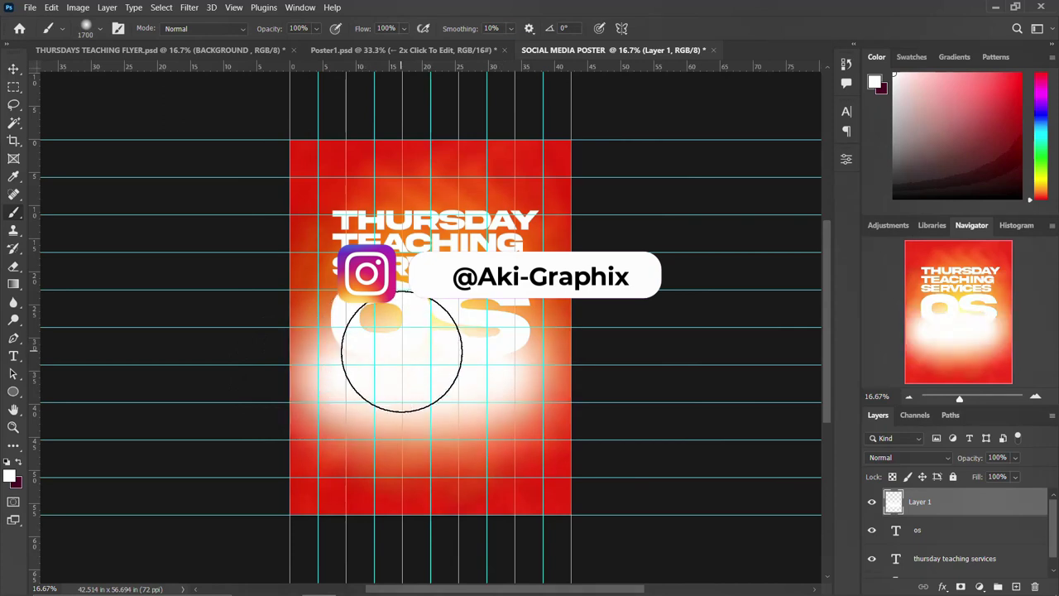
key("ctrl+z")
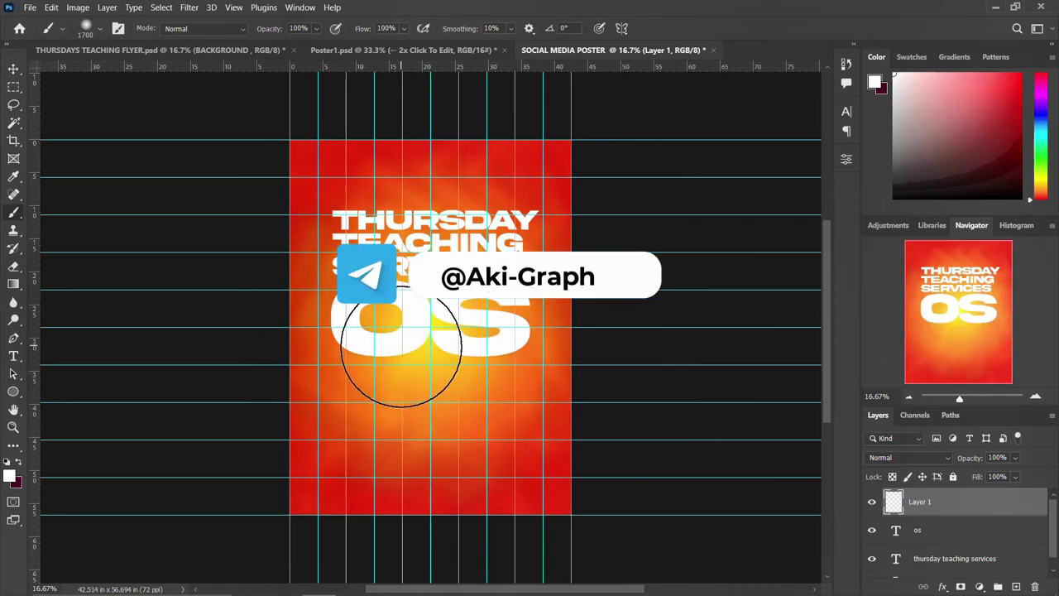
left_click(388, 342)
left_click_drag(388, 341, 473, 350)
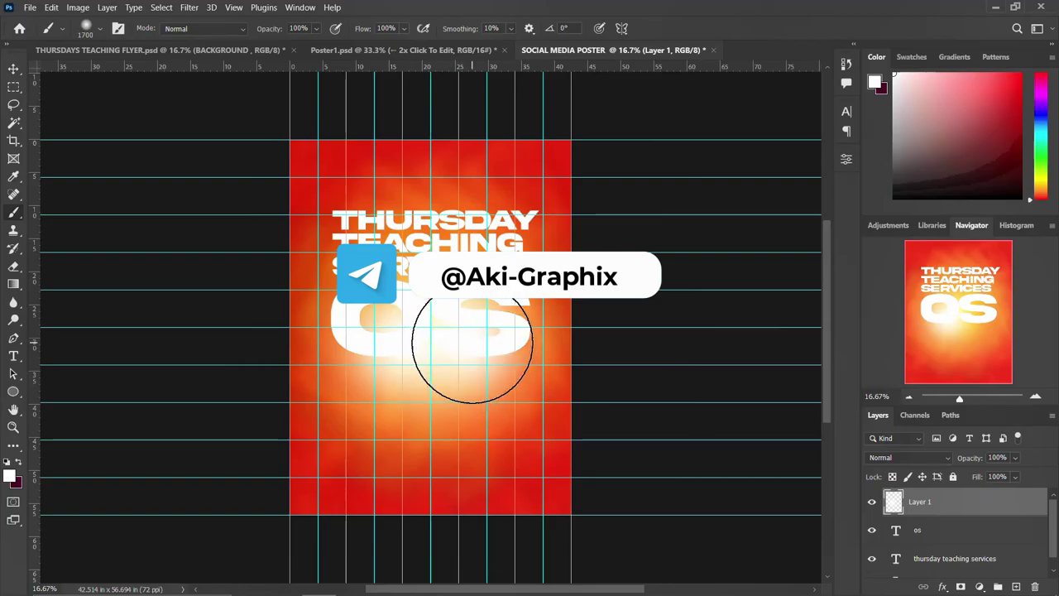
left_click_drag(383, 331, 406, 342)
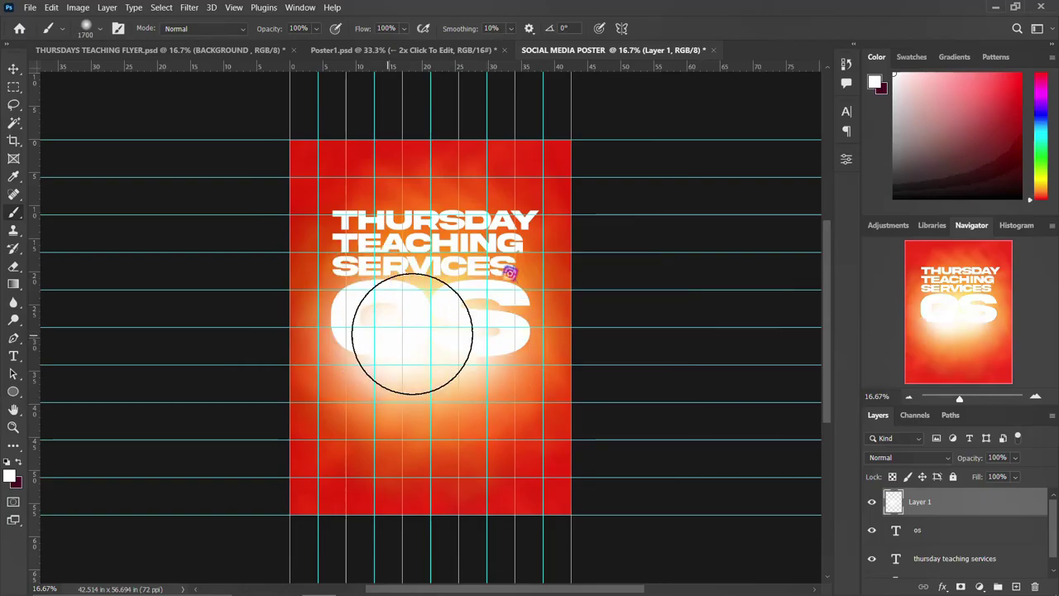
left_click(482, 378)
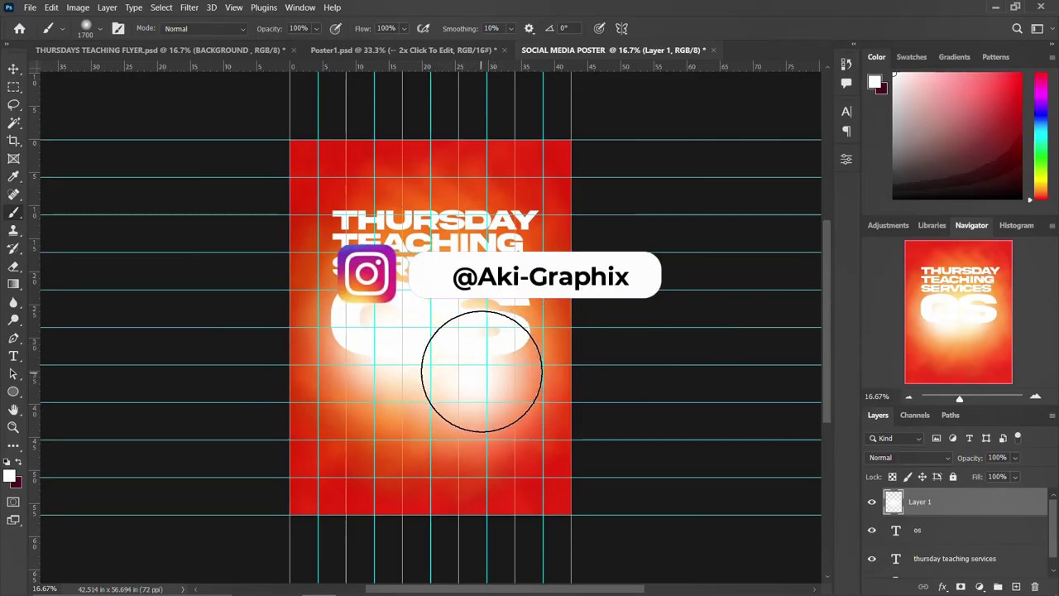
key("ctrl+z")
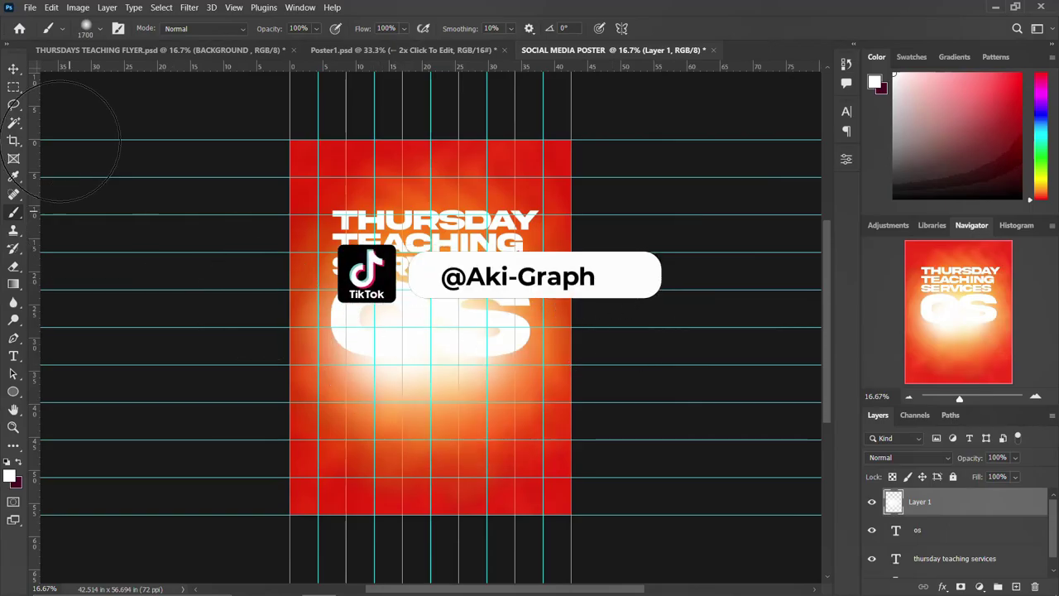
left_click(13, 68)
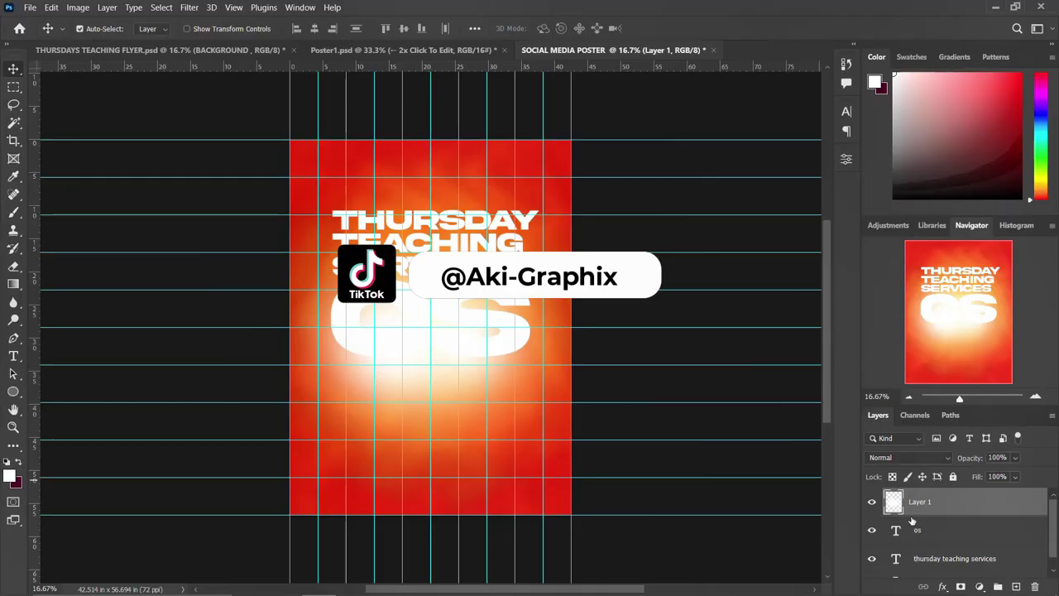
mouse_move(281, 589)
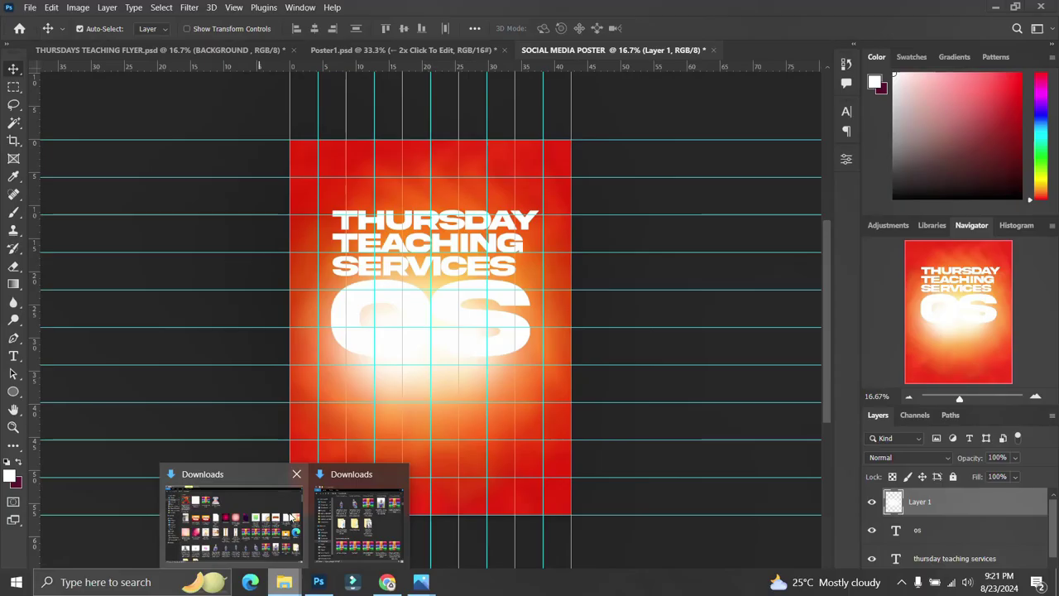
Open the Downloads folder in File Explorer, then return to the Photoshop poster
mouse_move(344, 524)
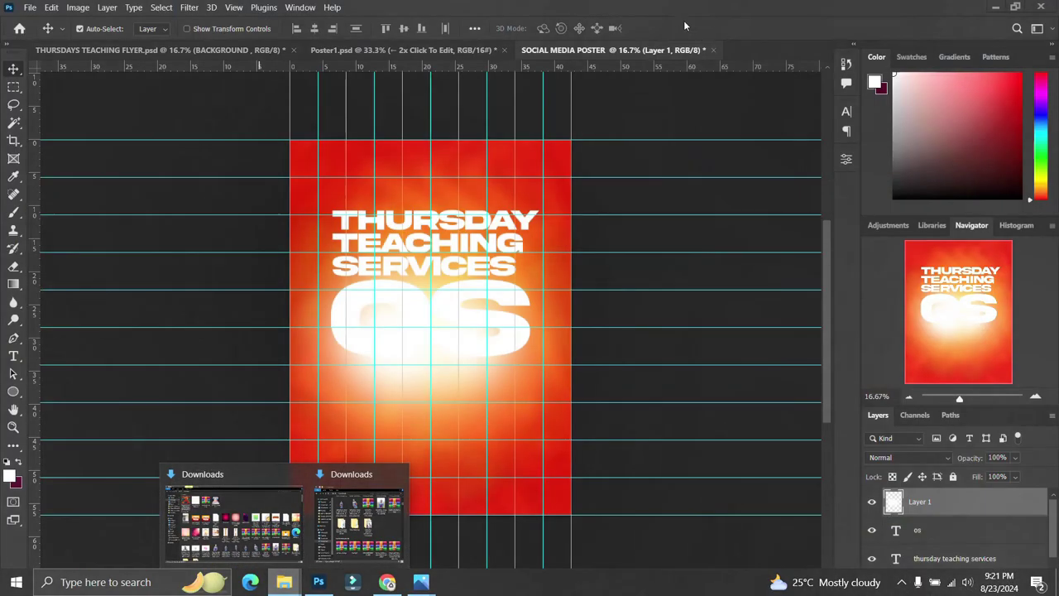
left_click(234, 520)
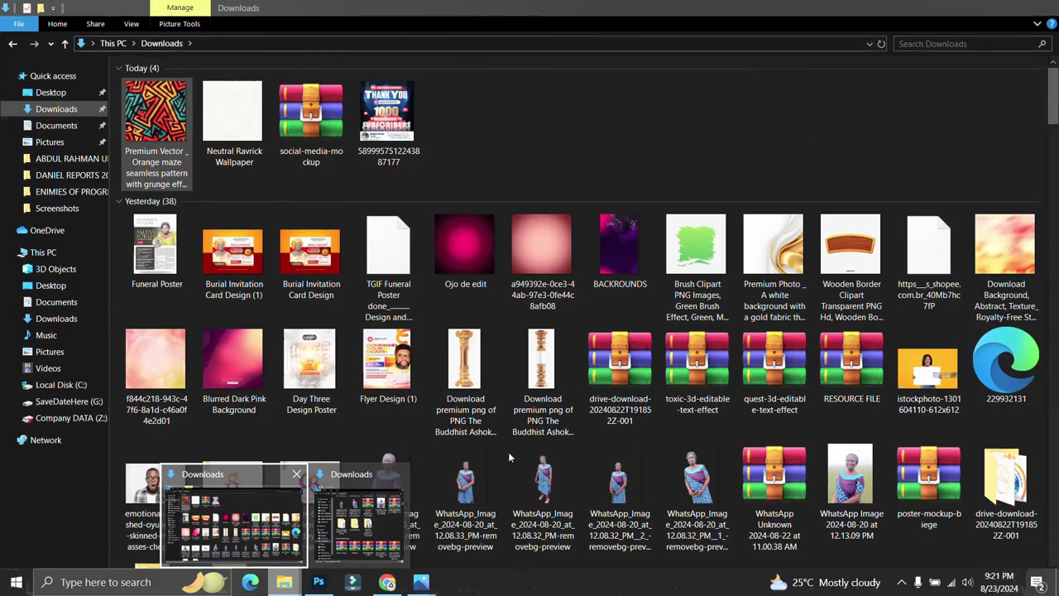
key("alt+Tab")
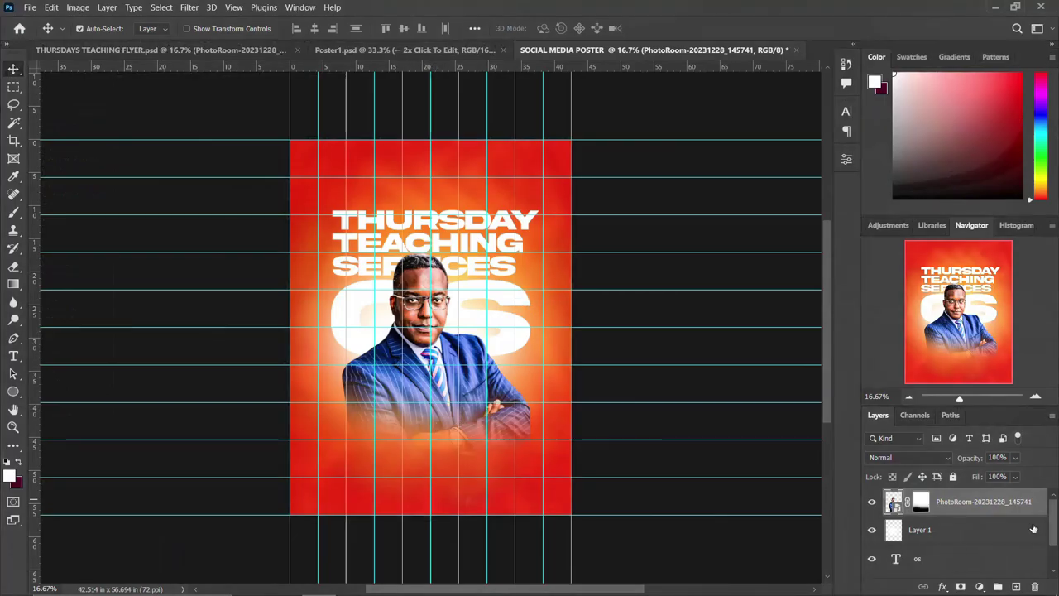
Target the portrait's layer mask, then switch to the THURSDAYS TEACHING FLYER.psd document
left_click(921, 501)
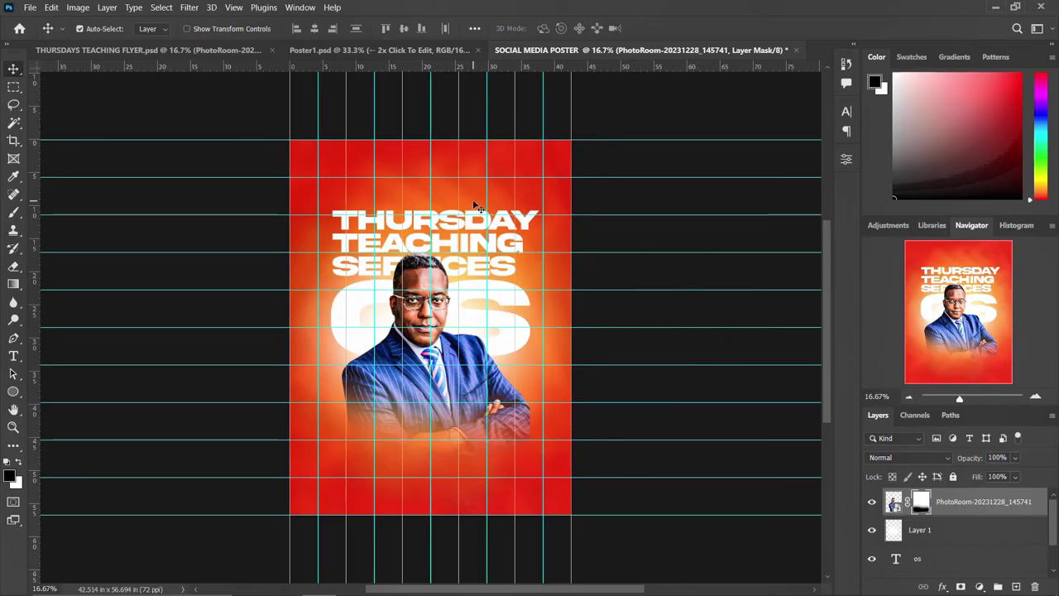
left_click(166, 51)
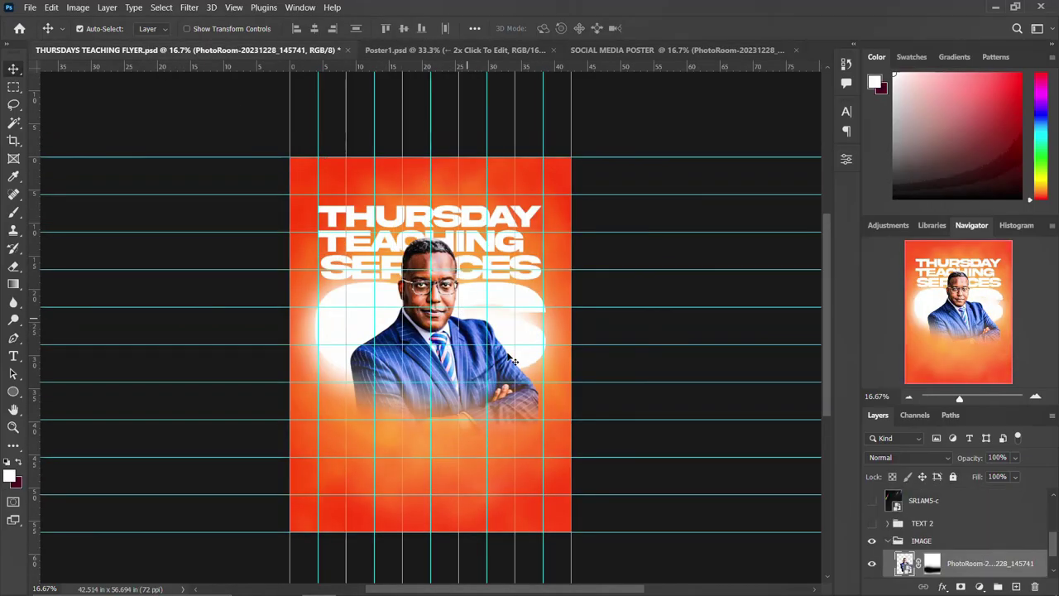
Collapse the IMAGE group, expand TEXT 2, and select its pngwing.com (22) layer
left_click(872, 523)
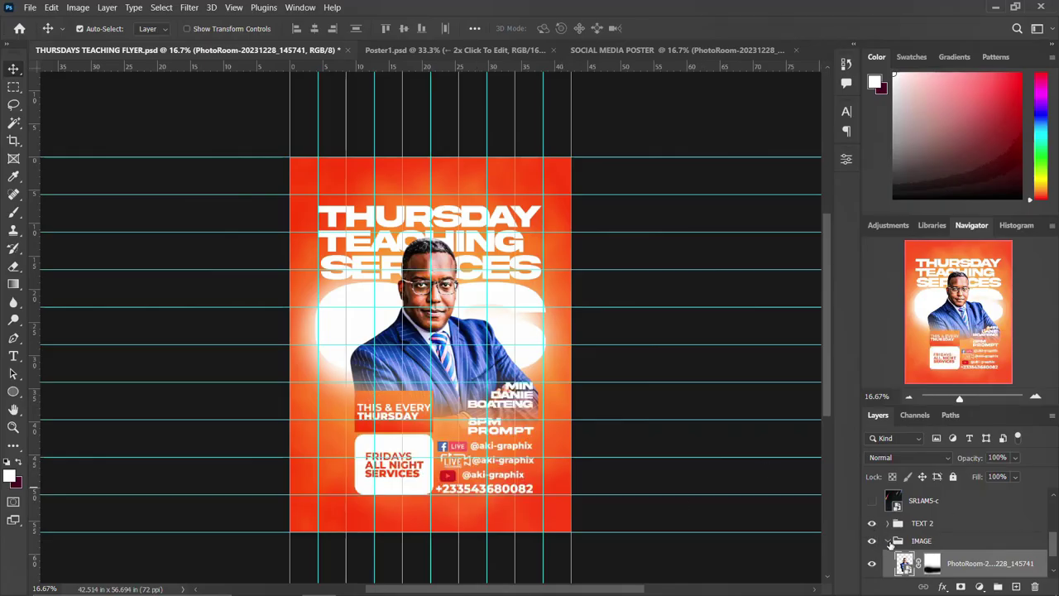
left_click(887, 543)
left_click(924, 525)
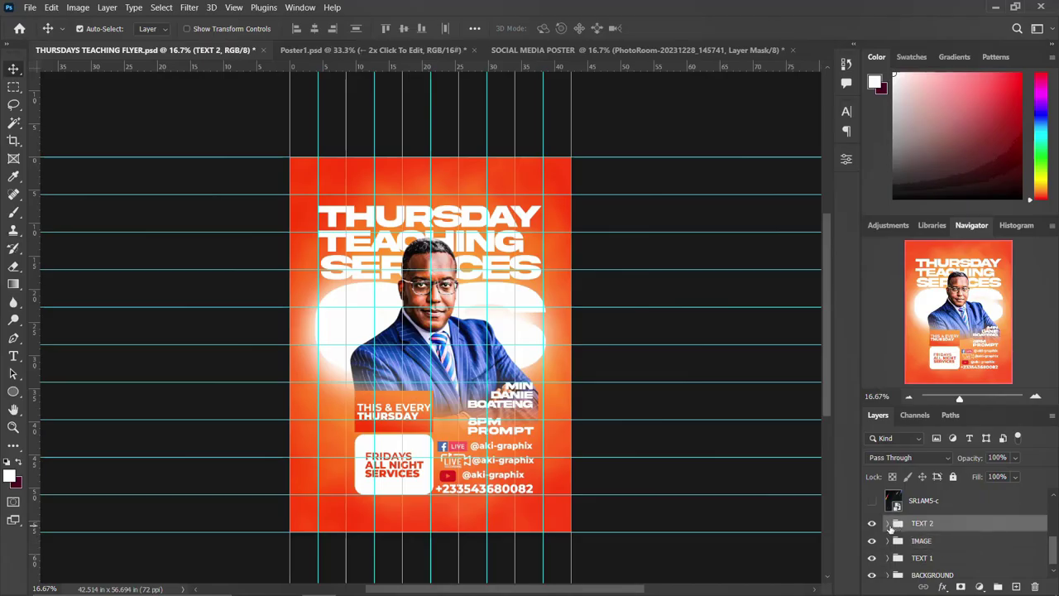
left_click(888, 523)
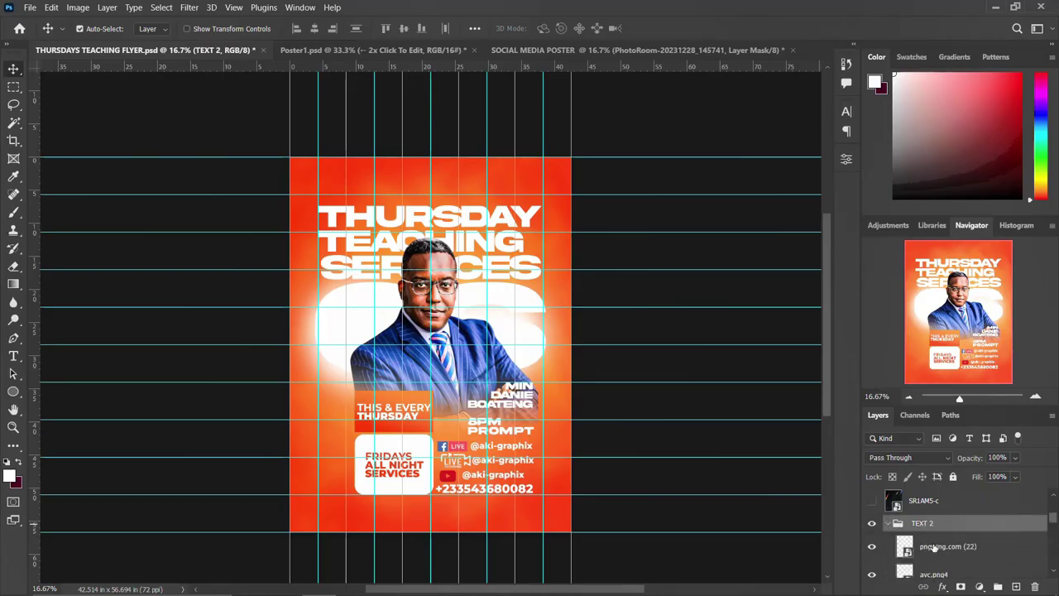
left_click(933, 548)
Add avc.png4, phone number, social handle texts, pngwing.com (23) and Friday services text to the selection
scroll(934, 548, "down", 1)
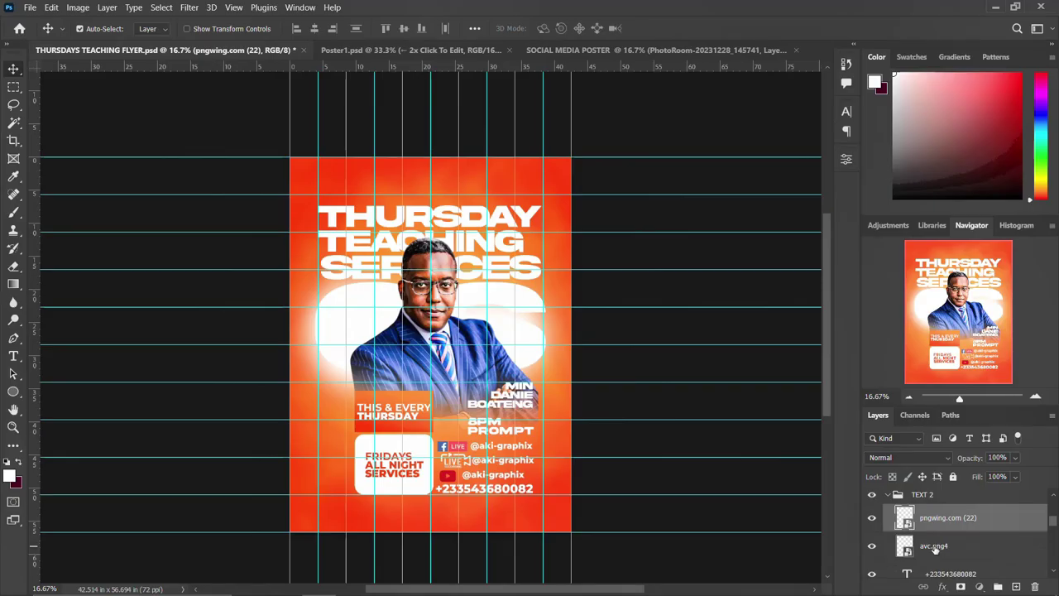
left_click(935, 548, "shift")
scroll(936, 549, "down", 1)
left_click(935, 553, "shift")
left_click(938, 573, "shift")
scroll(940, 563, "down", 2)
left_click(945, 553, "shift")
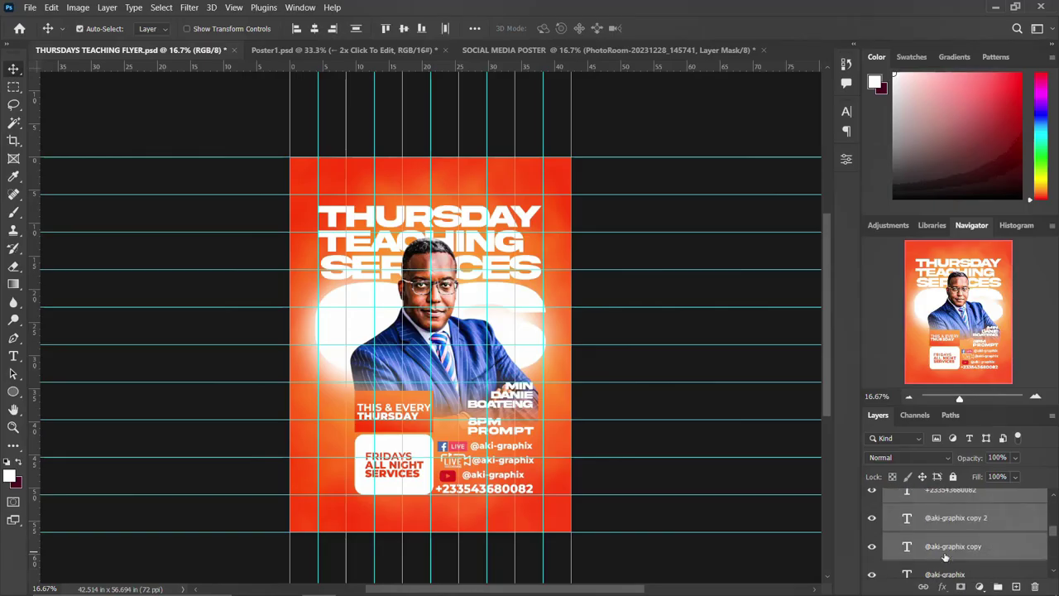
left_click(942, 575, "shift")
scroll(947, 563, "down", 2)
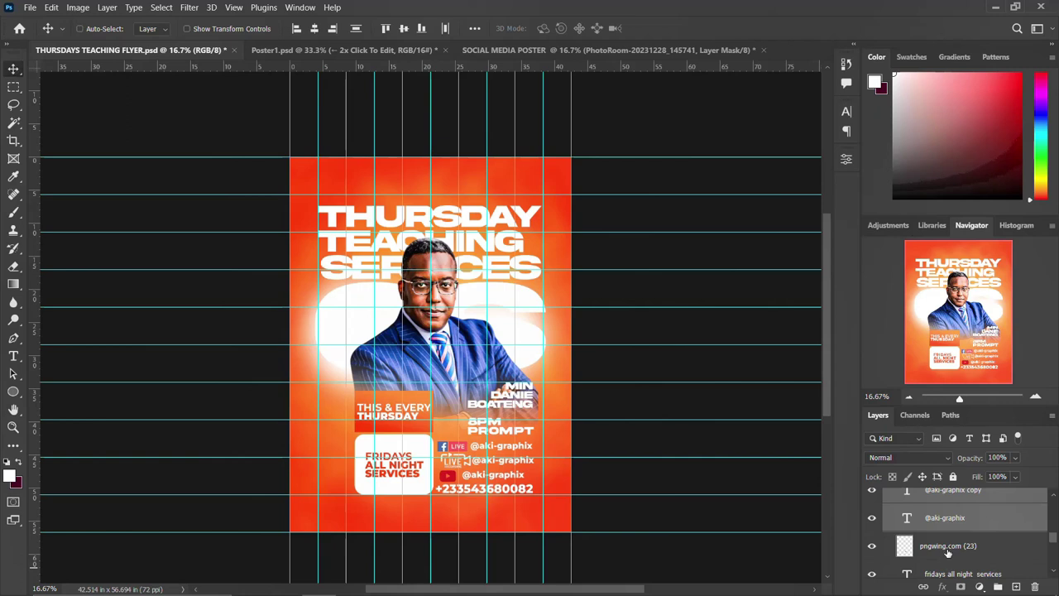
left_click(949, 553, "ctrl")
left_click(943, 573, "ctrl")
Extend the selection with the Thursday text, Rectangle 1, time, speaker name and Rectangle 2 layers
scroll(944, 566, "down", 3)
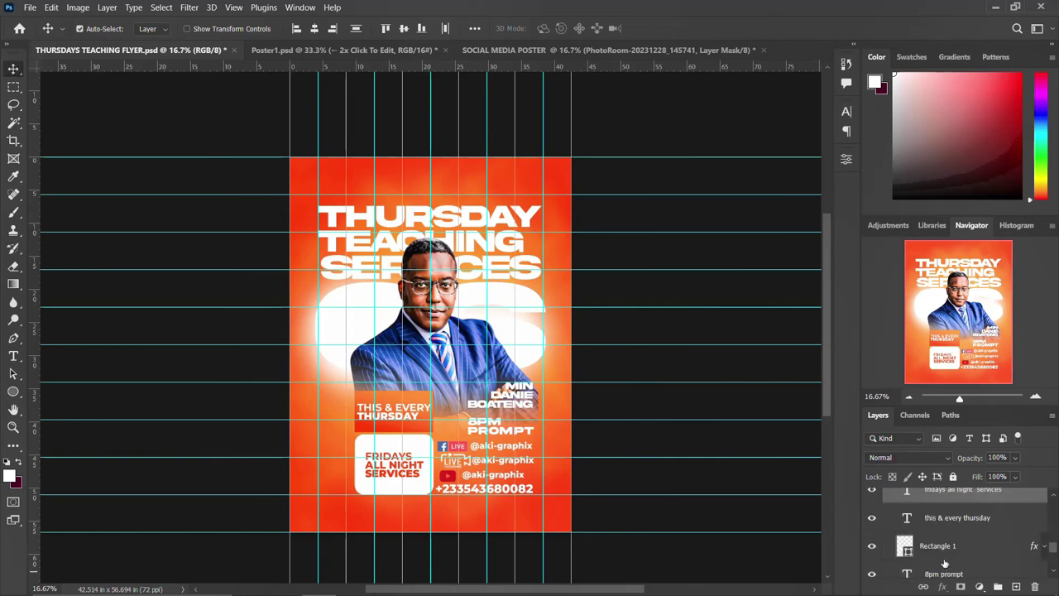
left_click(946, 520, "ctrl")
left_click(944, 545, "ctrl")
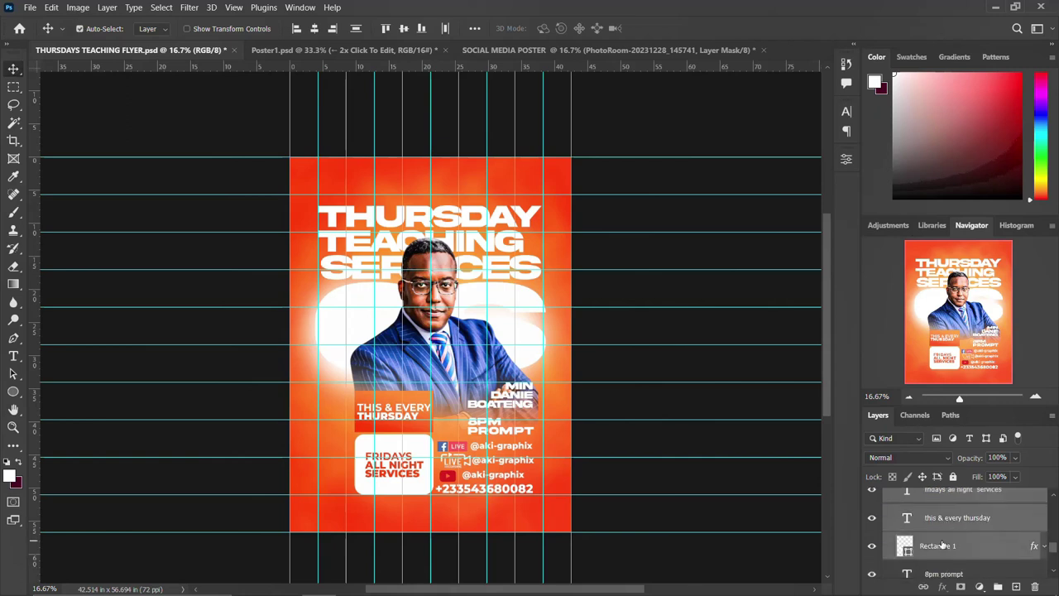
scroll(943, 547, "down", 1)
left_click(944, 571, "shift")
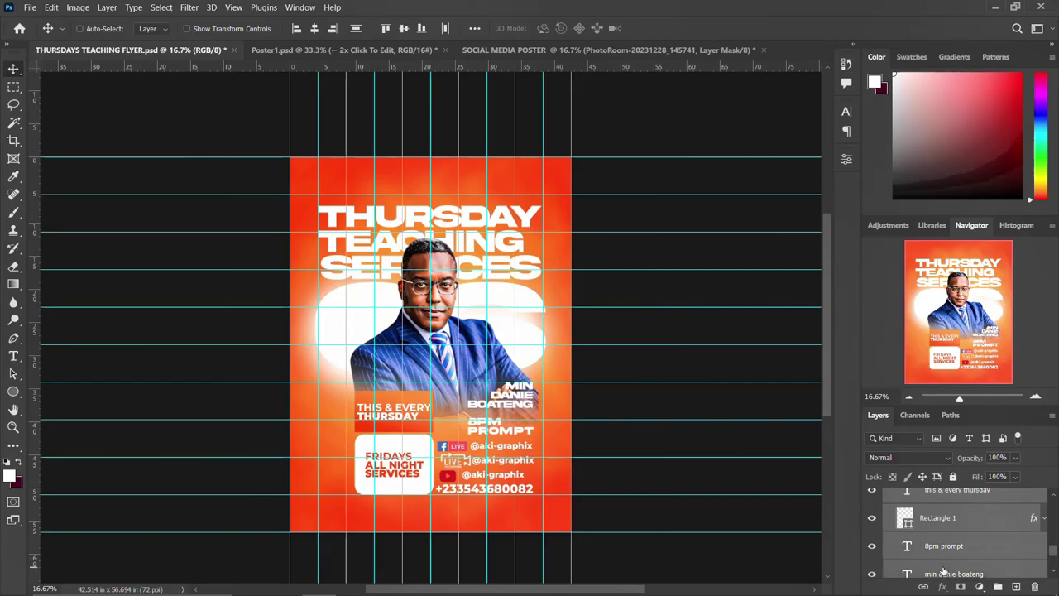
scroll(944, 569, "down", 2)
left_click(941, 549, "ctrl")
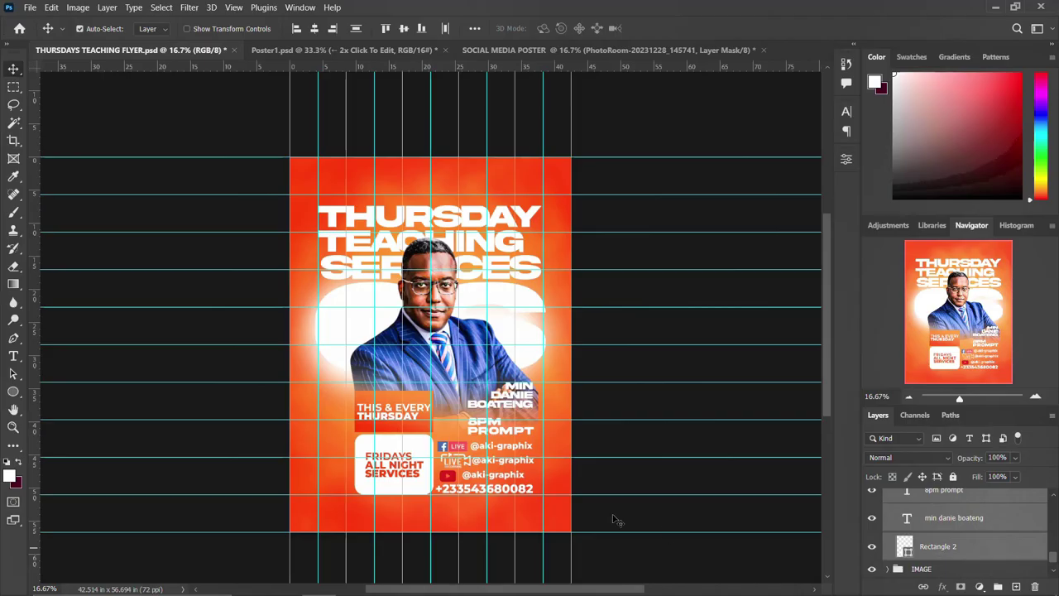
Drag the selected details layers into the SOCIAL MEDIA POSTER document
left_click_drag(393, 429, 592, 52)
left_click_drag(429, 401, 395, 412)
key("ctrl")
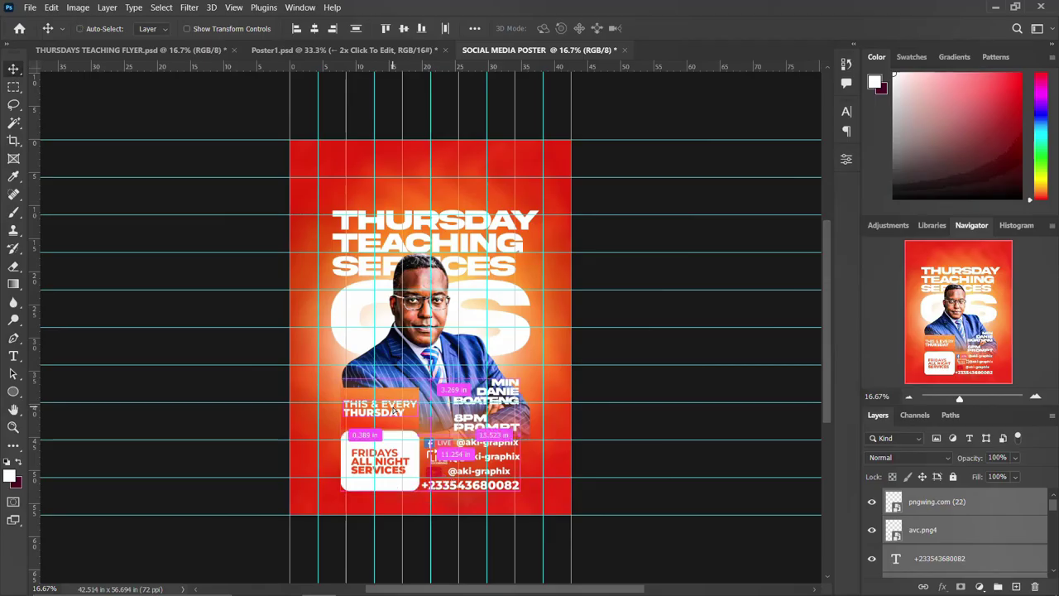
Scale the details block to about 97.33%, shift it slightly right and up, and group it
key("ctrl+t")
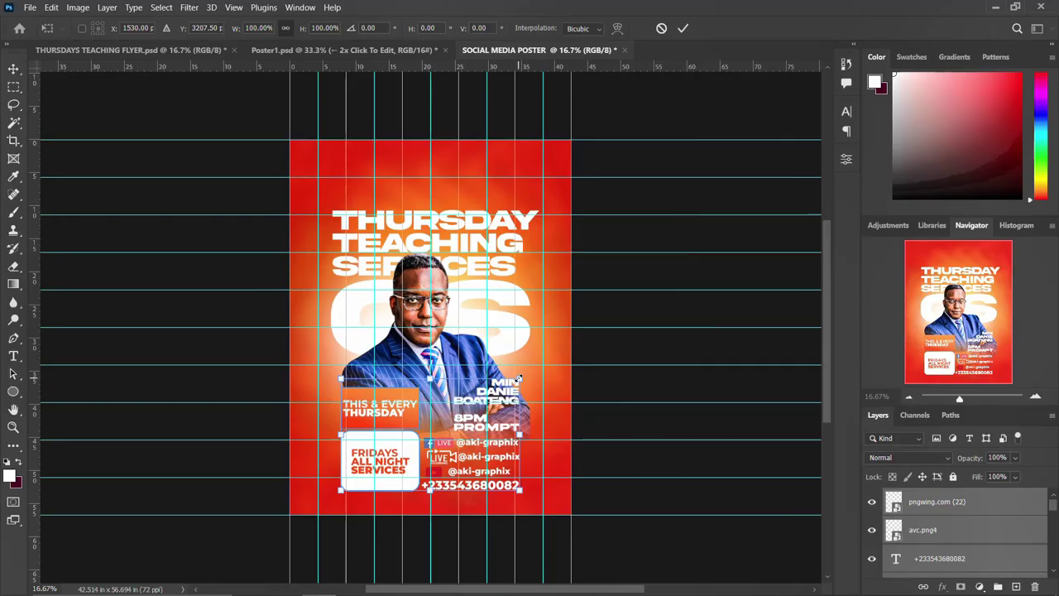
left_click_drag(519, 377, 515, 380)
left_click_drag(411, 410, 419, 406)
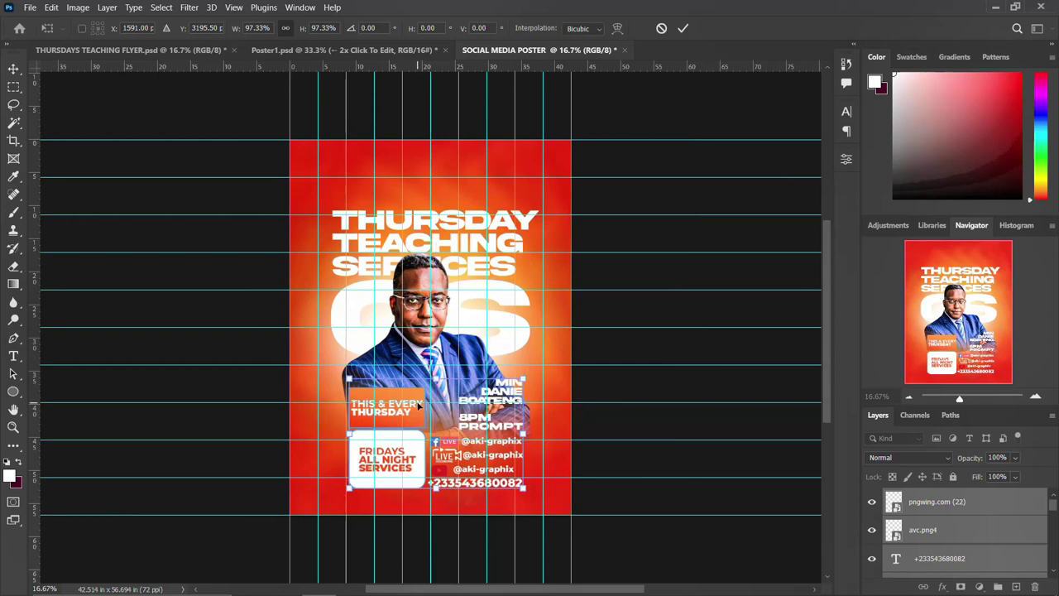
key("Return")
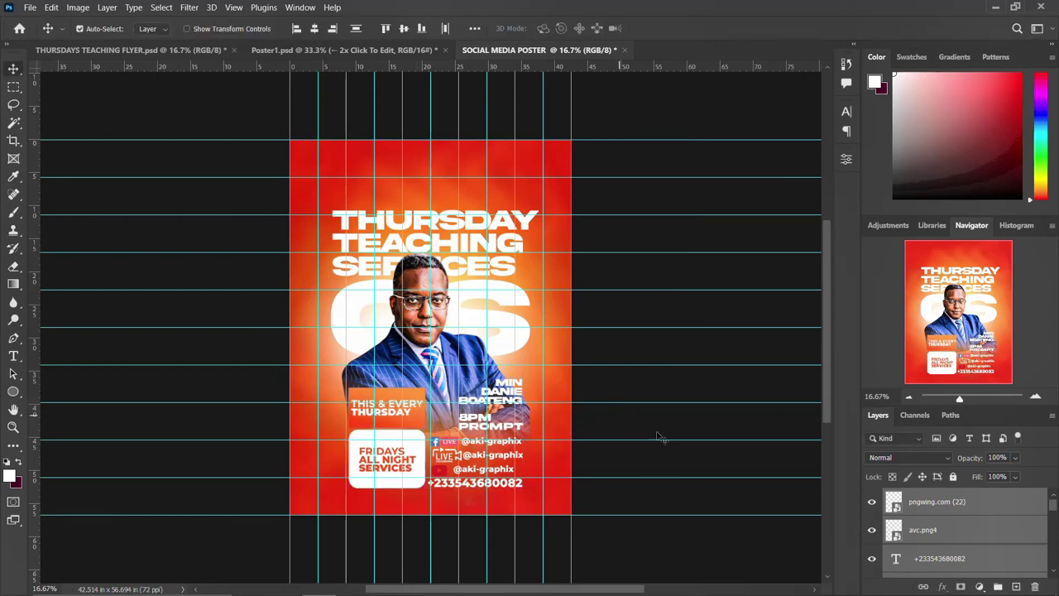
key("ctrl+g")
Rename the new group to TEXTS
double_click(924, 496)
type("TEXTS")
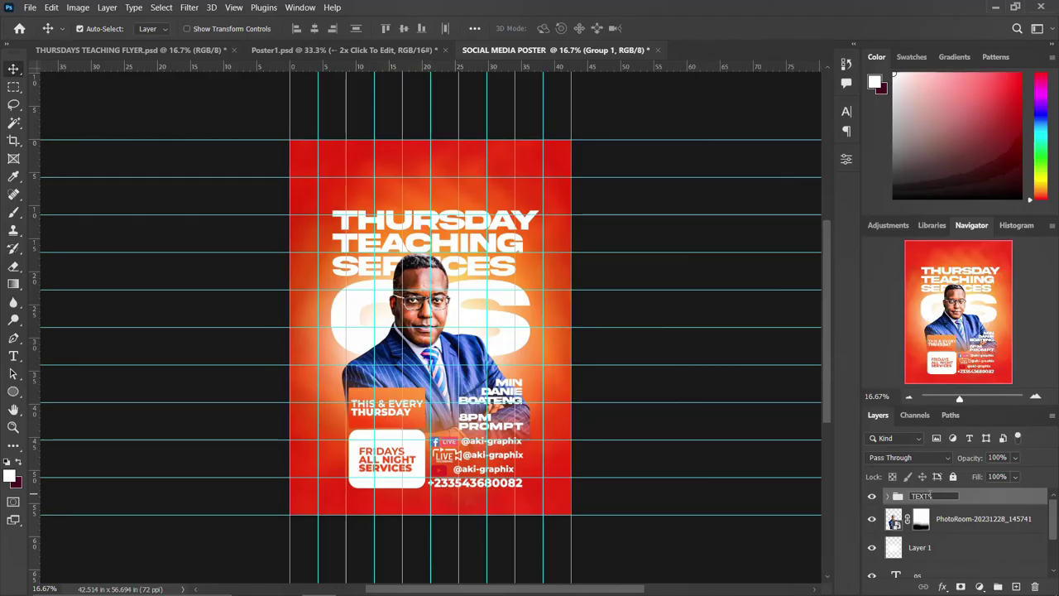
key("Return")
Group the photo, shape and title layers into a group named IMAGE & THEME
scroll(946, 531, "down", 2)
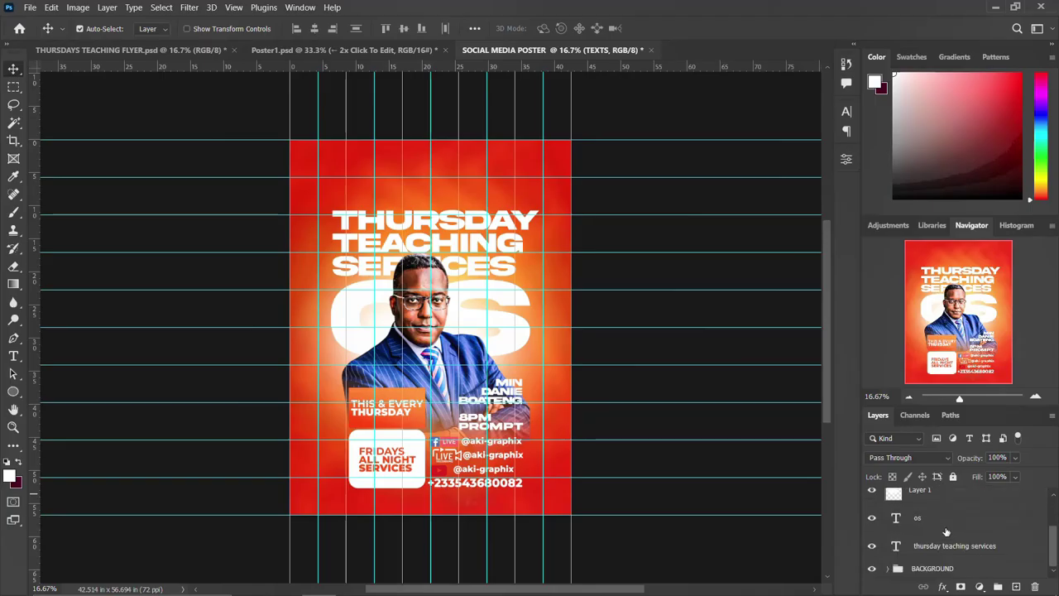
left_click(935, 546)
scroll(935, 548, "up", 2)
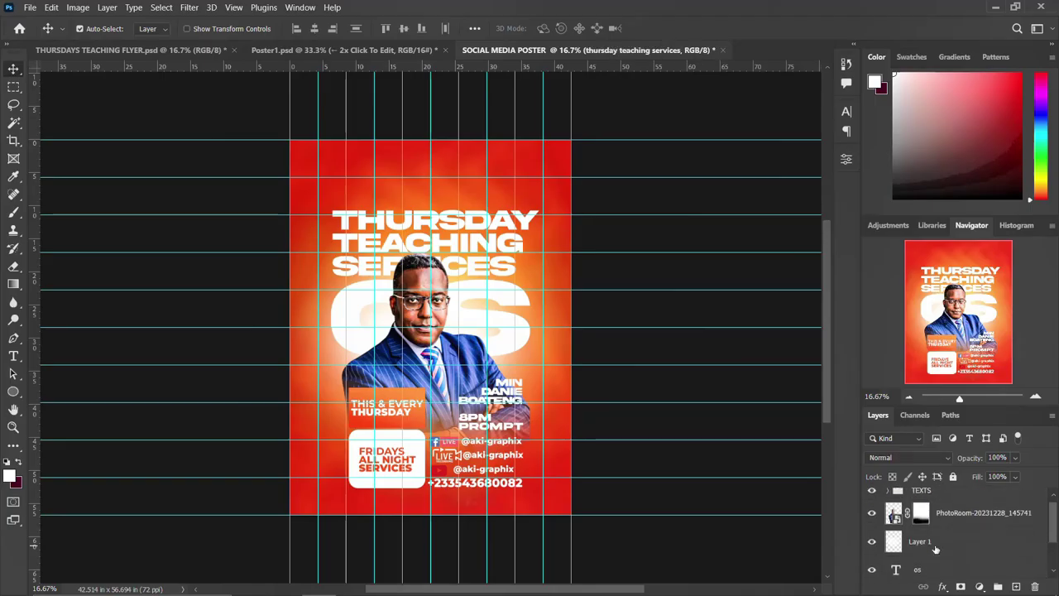
left_click(948, 518, "shift")
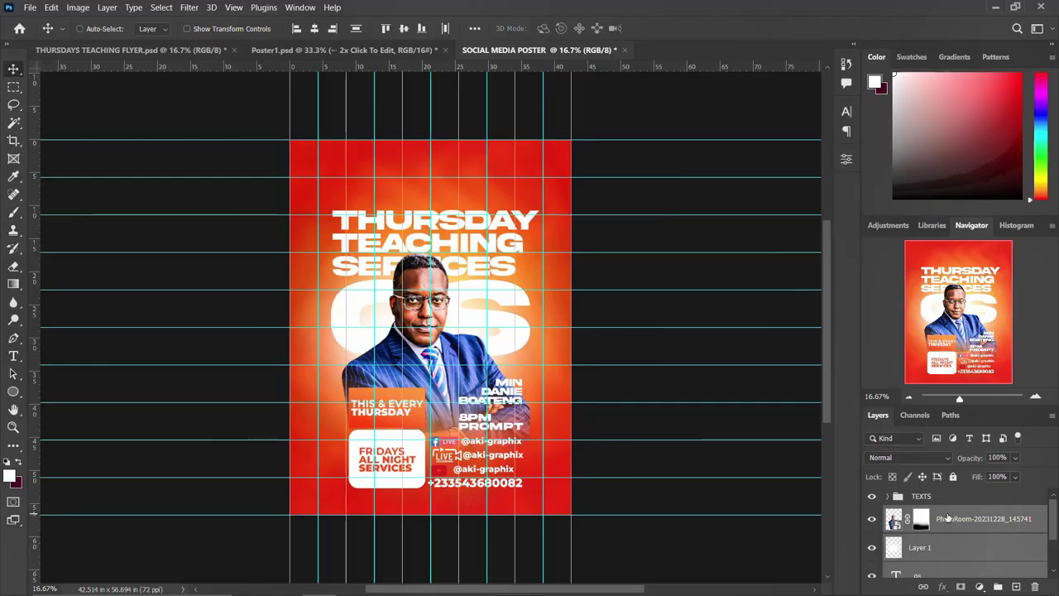
key("ctrl+g")
double_click(920, 514)
type("IMAGE & THE")
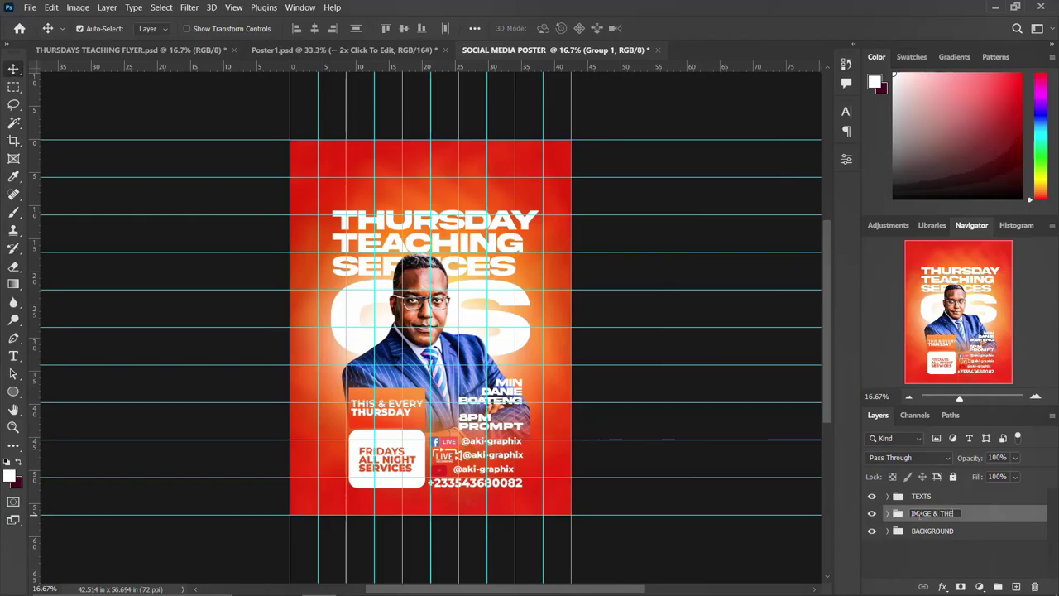
type("ME")
key("Return")
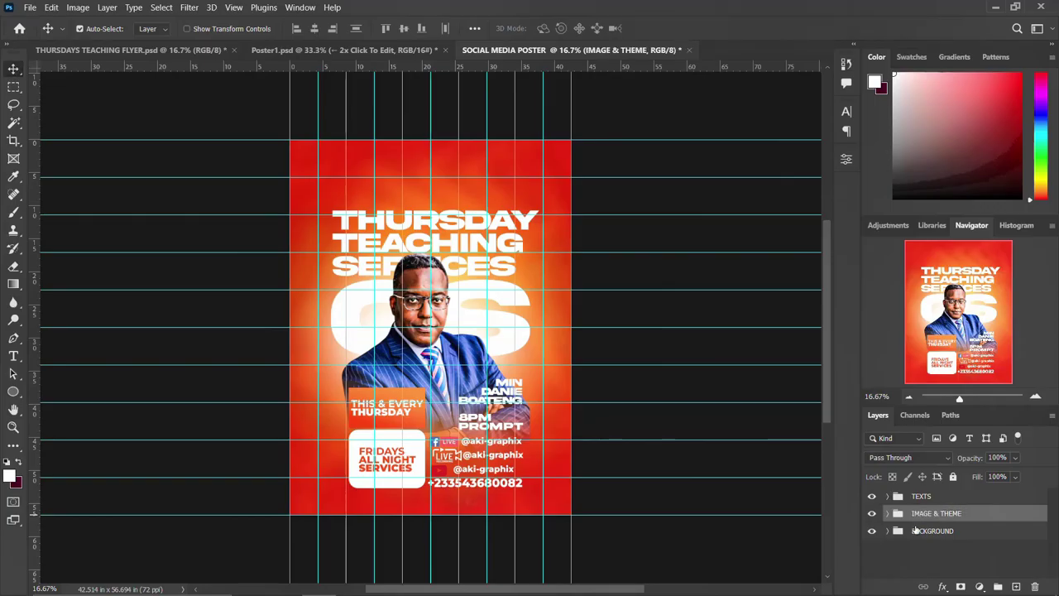
Expand IMAGE & THEME to check its contents, then collapse and select it
left_click(888, 514)
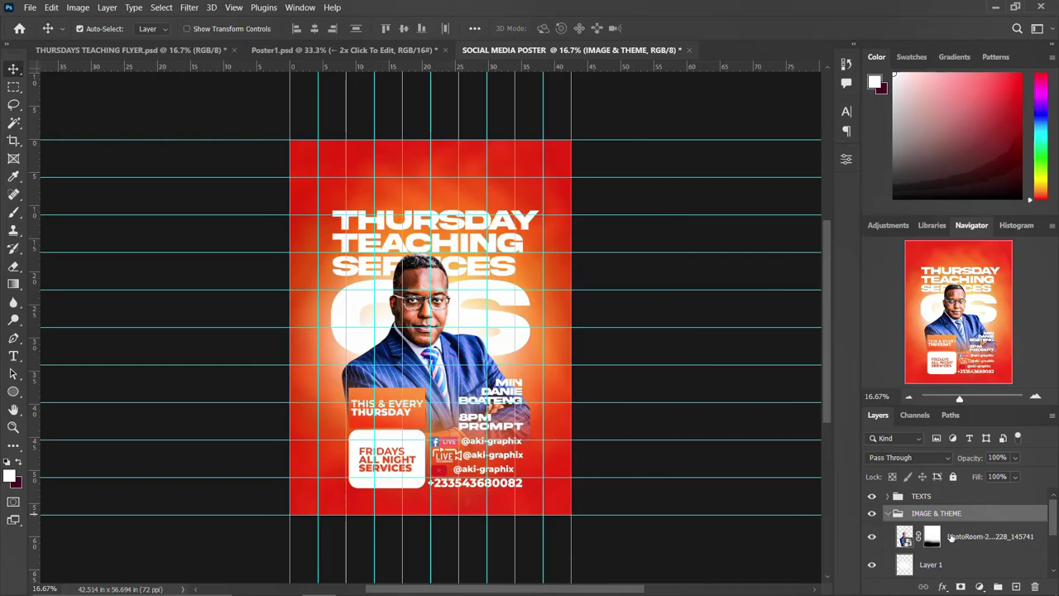
scroll(951, 536, "down", 1)
scroll(939, 550, "down", 1)
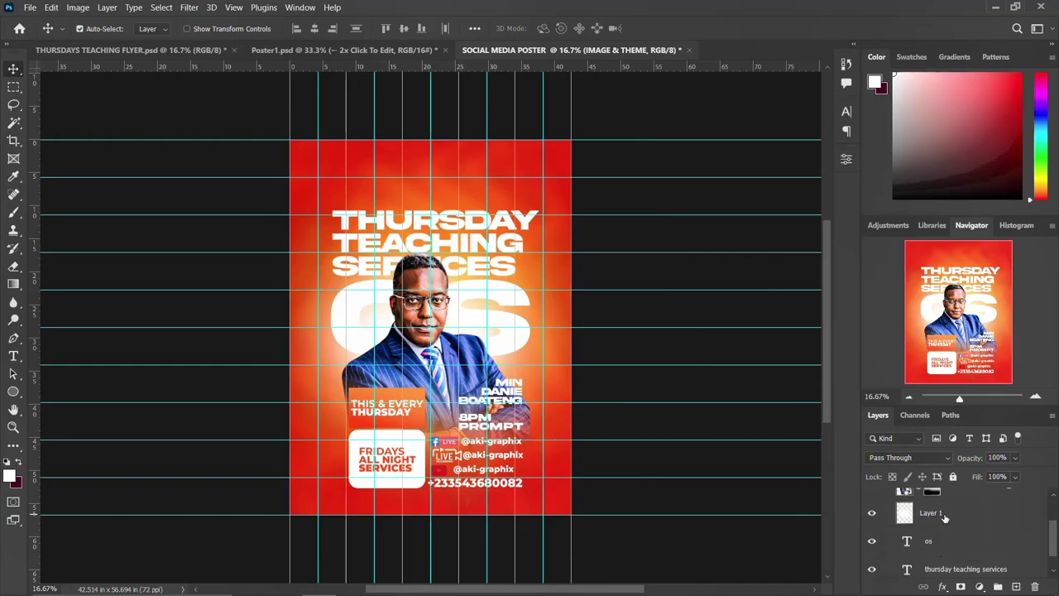
left_click(946, 541)
scroll(946, 540, "down", 1)
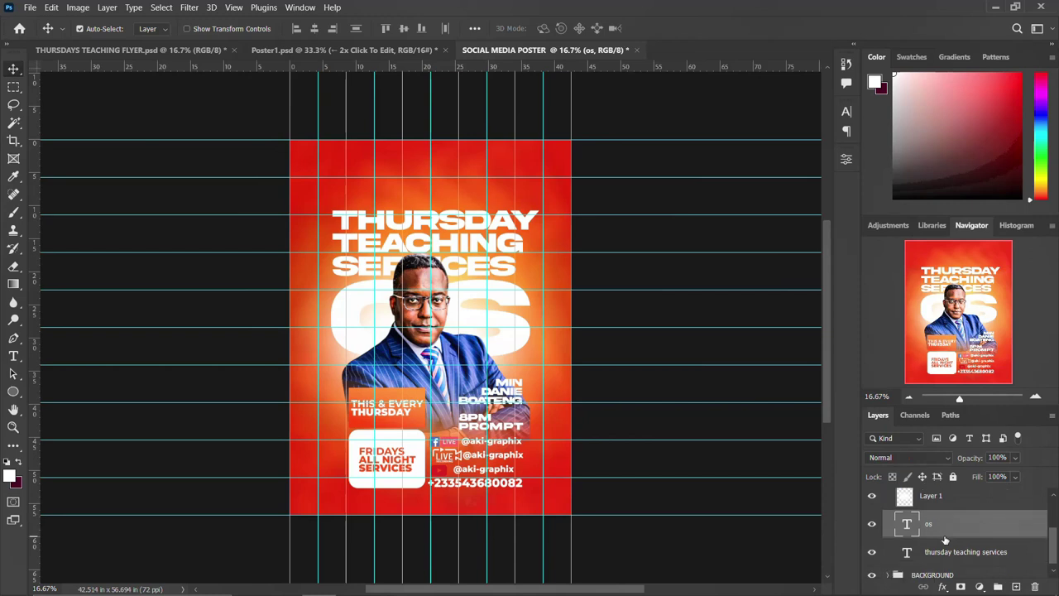
scroll(946, 540, "up", 3)
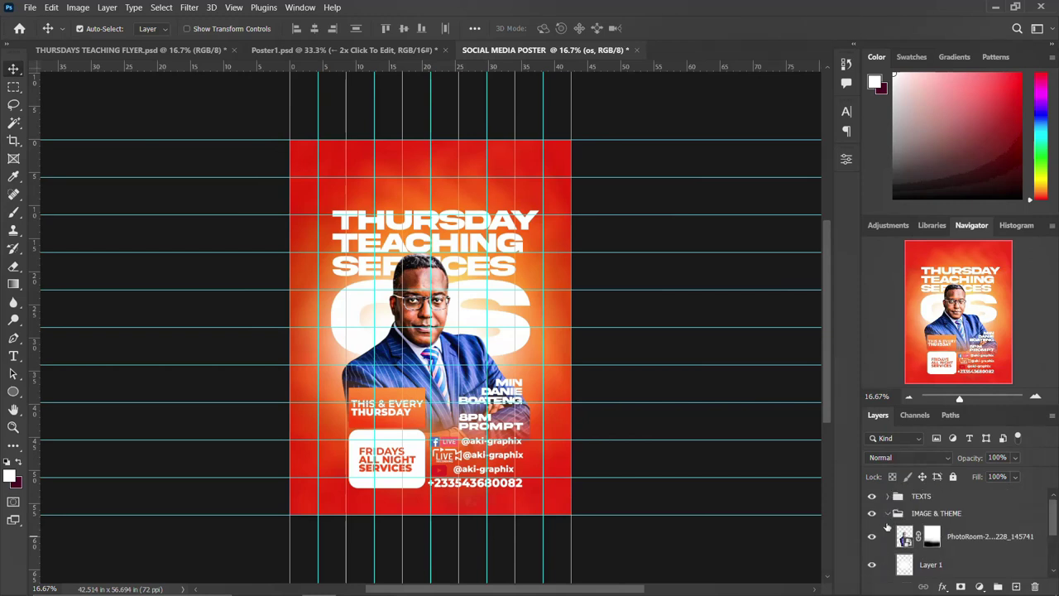
left_click(888, 515)
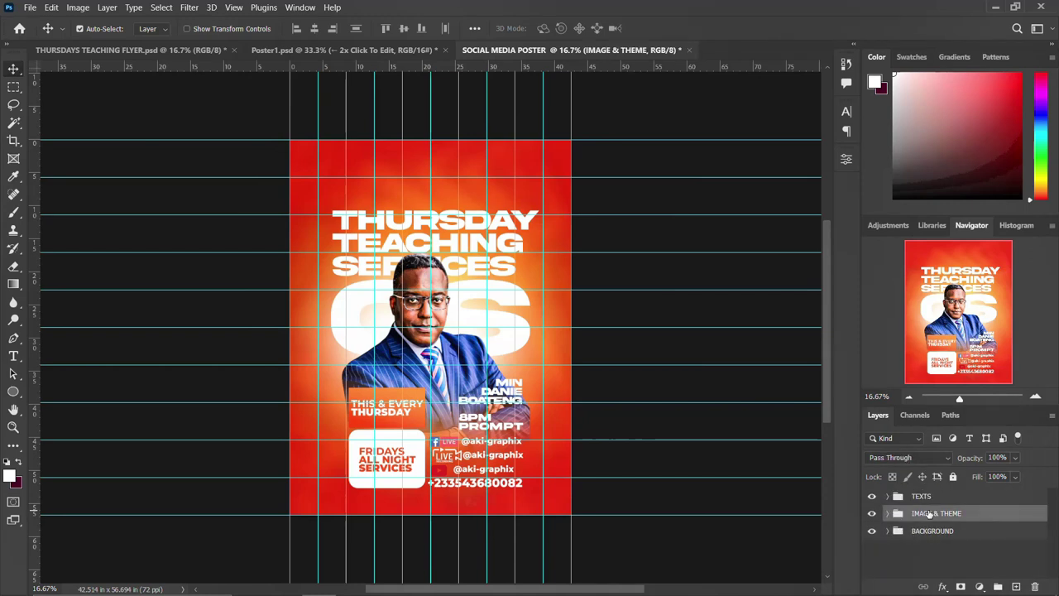
Raise the title and portrait group with five Shift+Up nudges
key("shift+Up")
key("shift+Up")
key("shift+Up")
key("shift+Up")
key("shift+Up")
key("shift+Up")
key("shift+Up")
key("shift+Up")
key("shift+Up")
key("shift+Up")
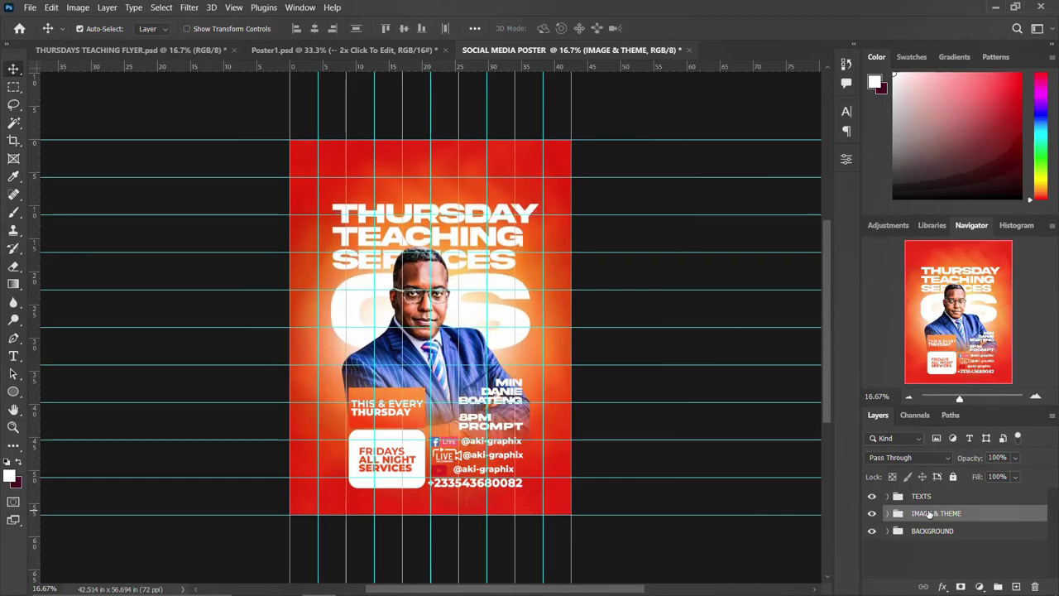
key("shift+Up")
key("shift+Up")
key("shift+Up")
key("shift+Up")
key("shift+Up")
key("shift+Up")
key("shift+Up")
key("shift+Up")
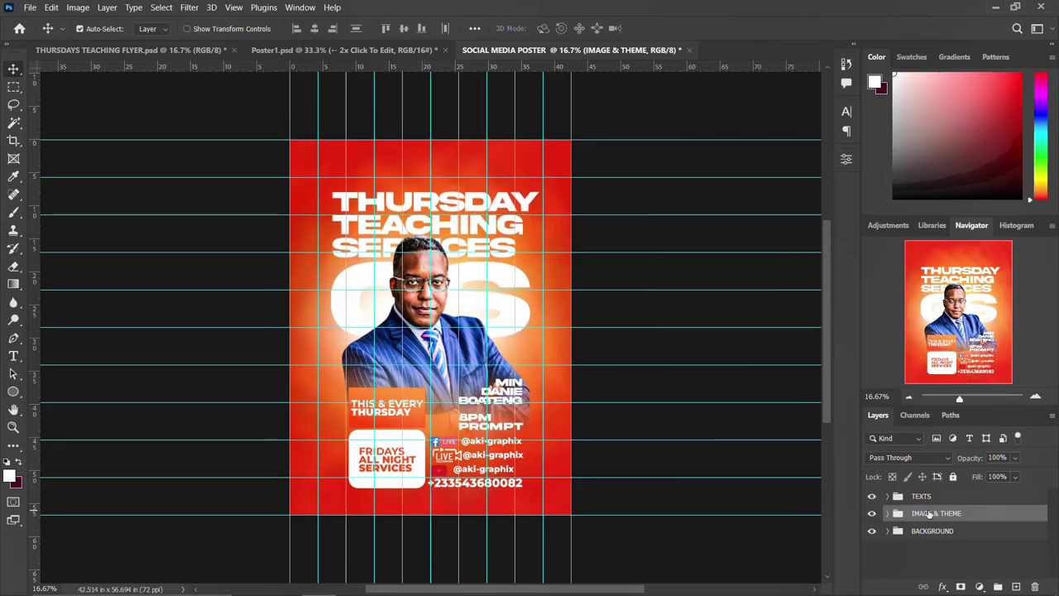
key("shift+Up")
key("shift+Up")
key("shift+Up")
key("shift+Up")
key("shift+Up")
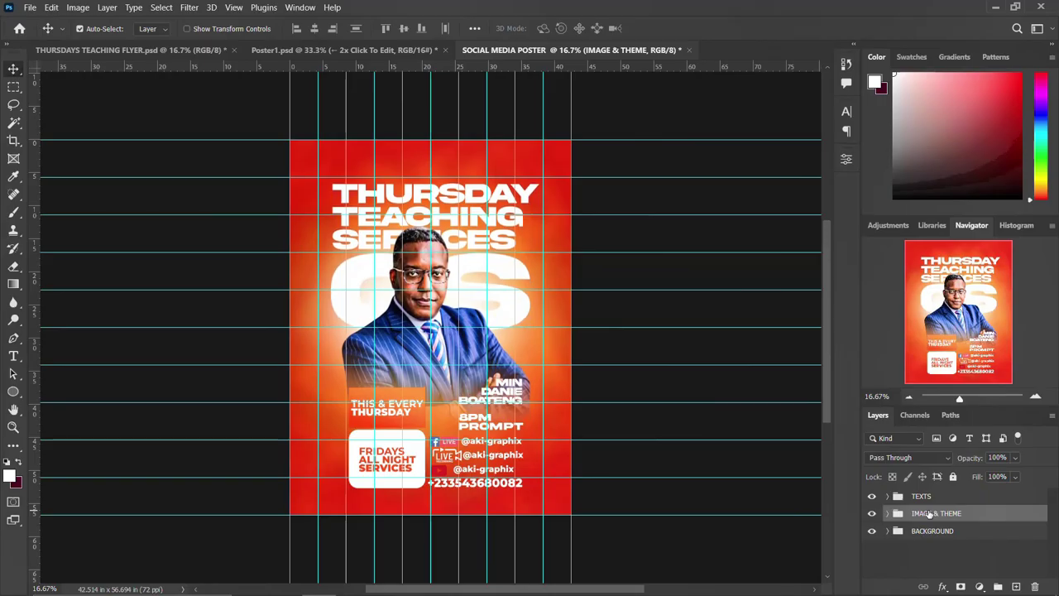
key("shift+Up")
key("shift+Up")
key("shift+Up")
key("shift+Up")
key("shift+Up")
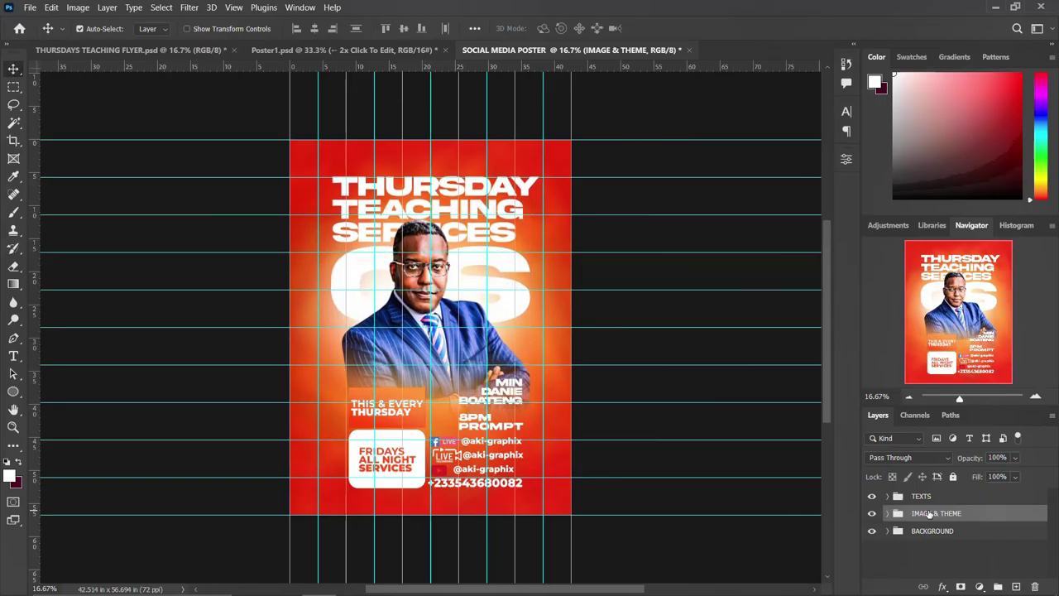
key("shift+Up")
key("shift+Up")
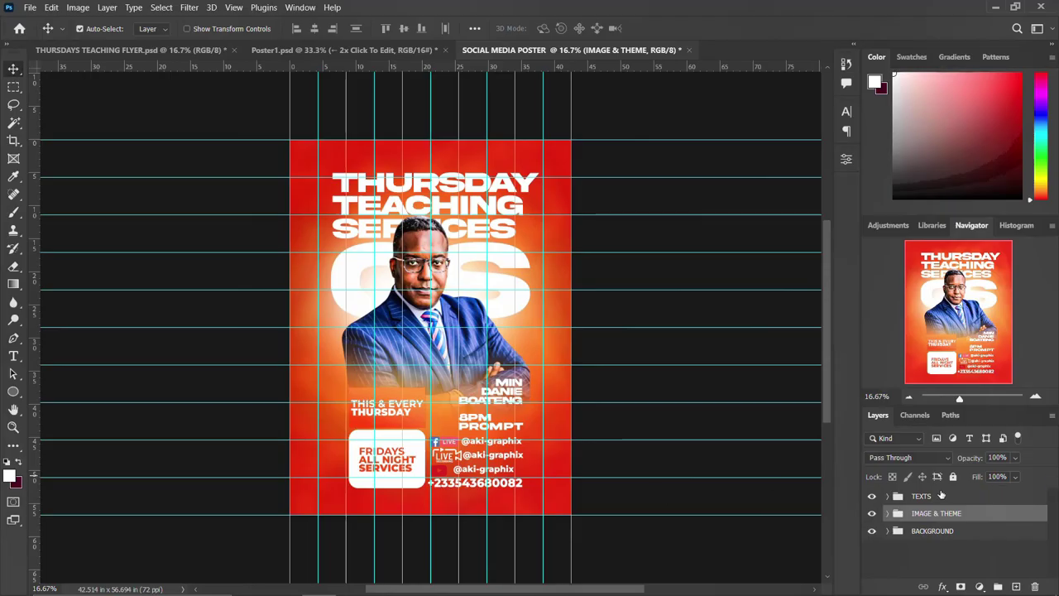
key("alt+bracketright")
Copy the SR1AM5-c light streak from the flyer onto the poster's left side
left_click(156, 53)
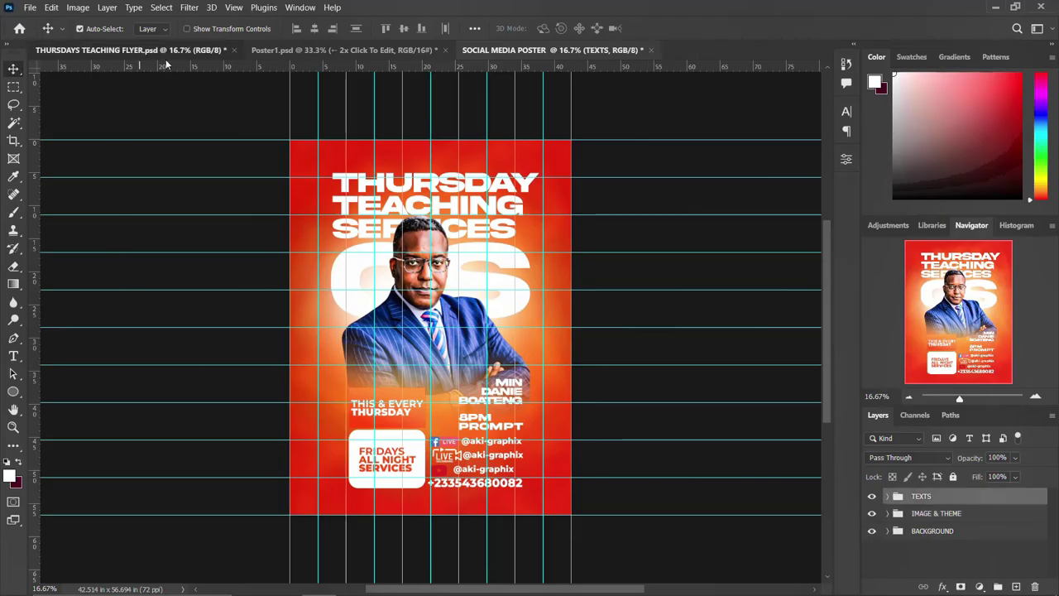
scroll(893, 542, "down", 3)
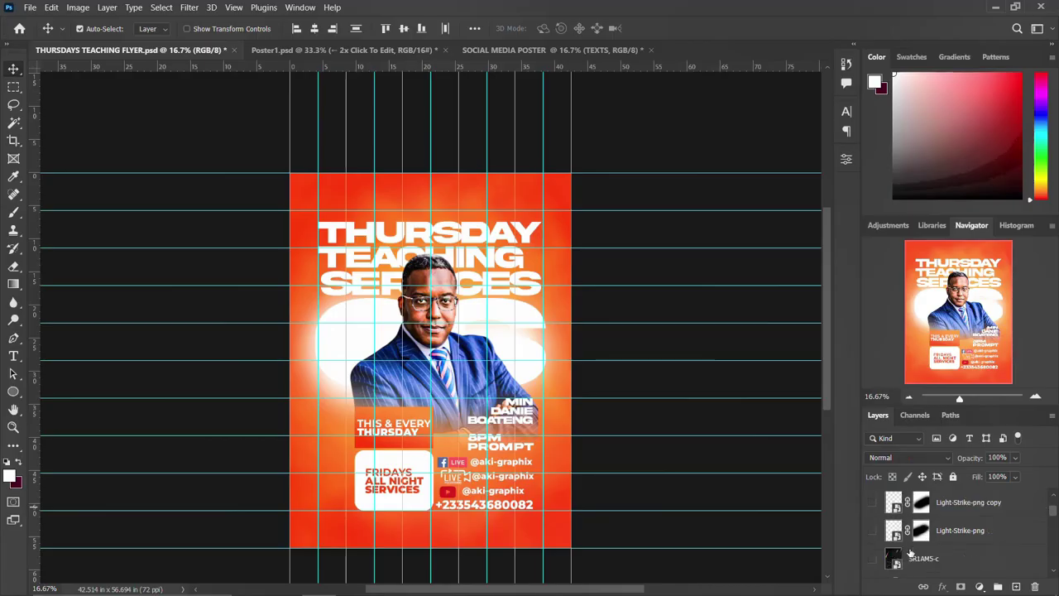
left_click(887, 553)
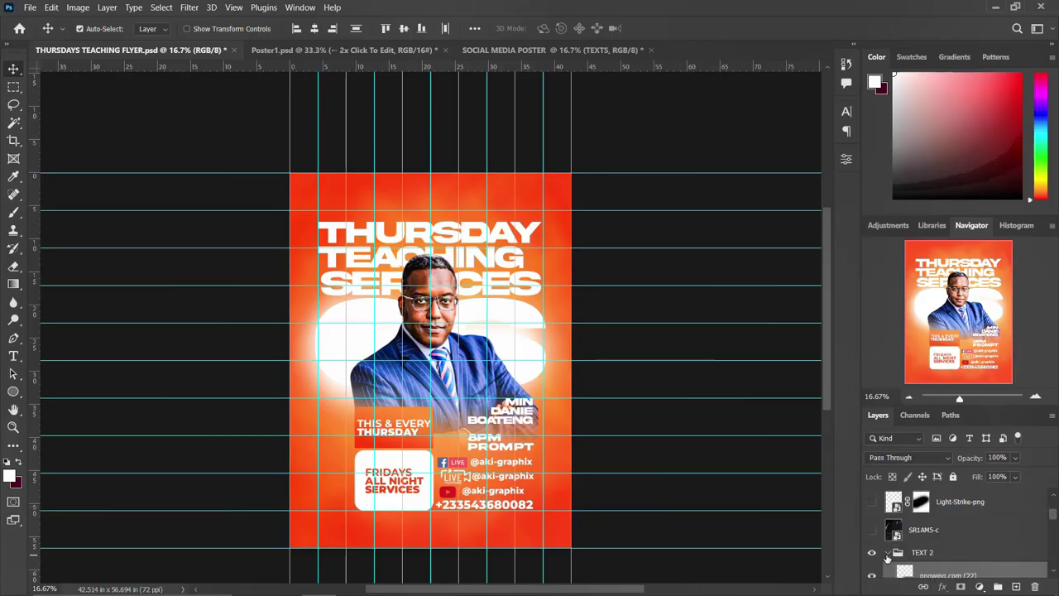
left_click(888, 553)
left_click(872, 531)
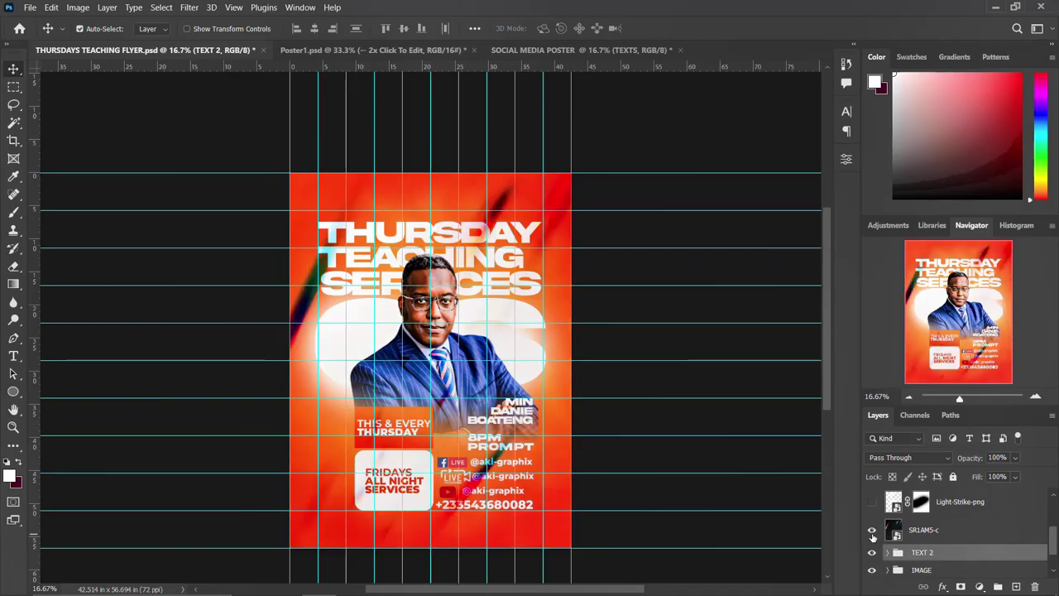
left_click(872, 503)
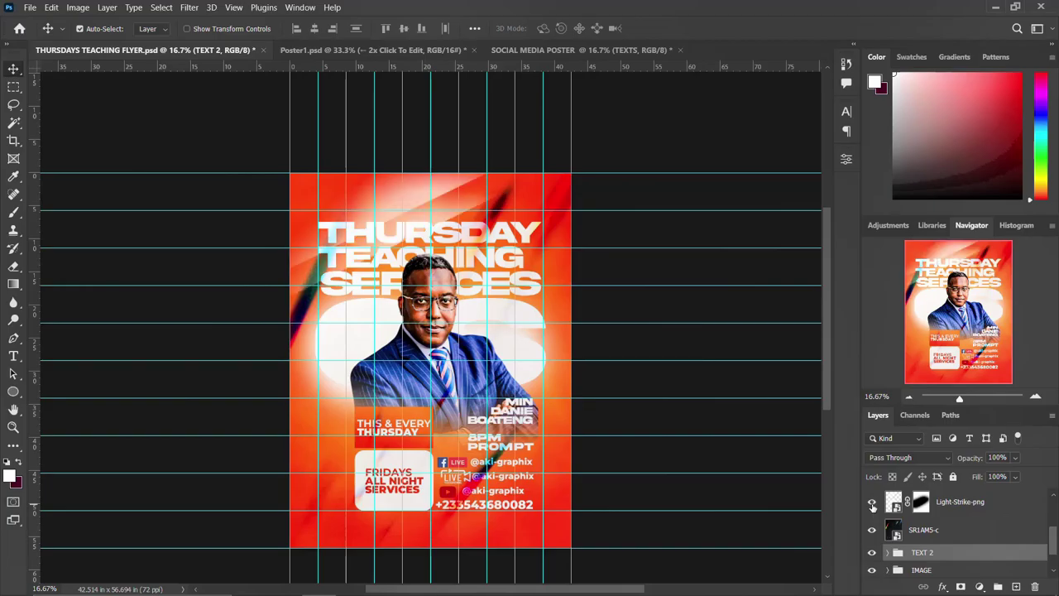
left_click(873, 503)
left_click(921, 531)
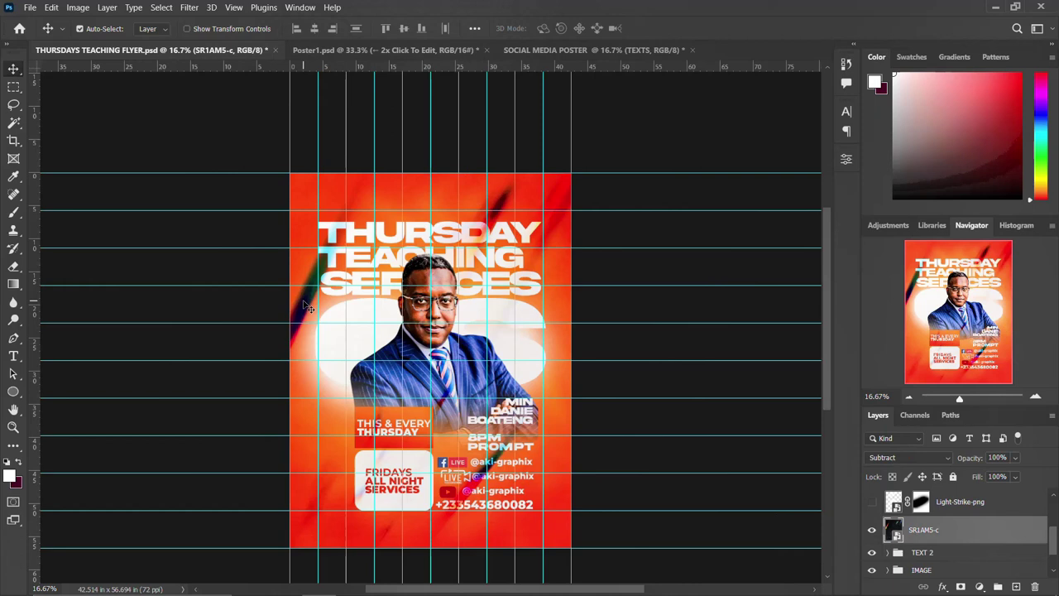
mouse_move(306, 306)
left_mouse_down()
mouse_move(414, 190)
mouse_move(571, 54)
mouse_move(437, 326)
left_mouse_up()
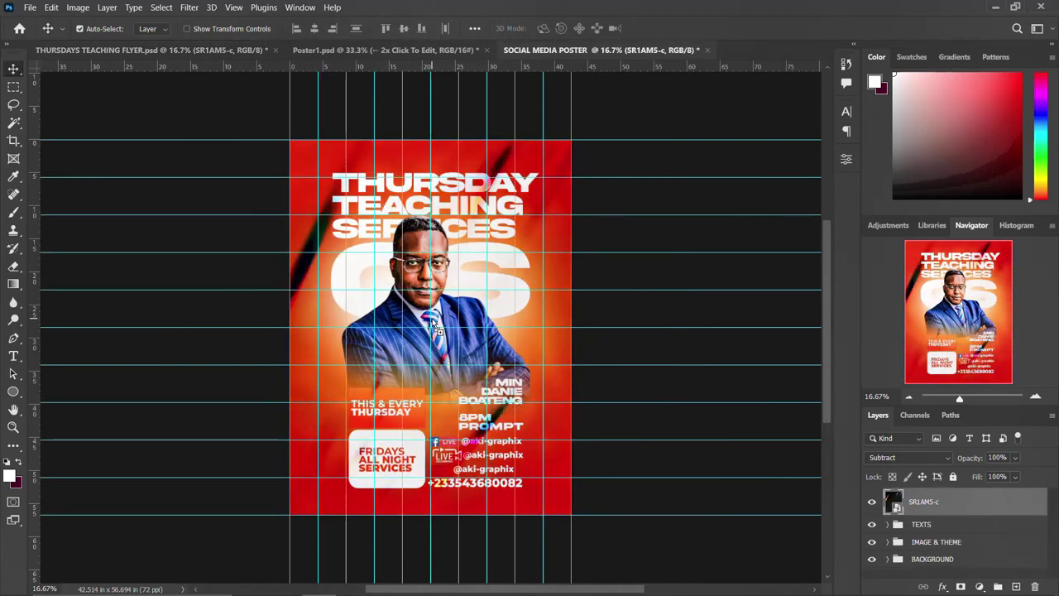
left_click_drag(324, 247, 326, 254)
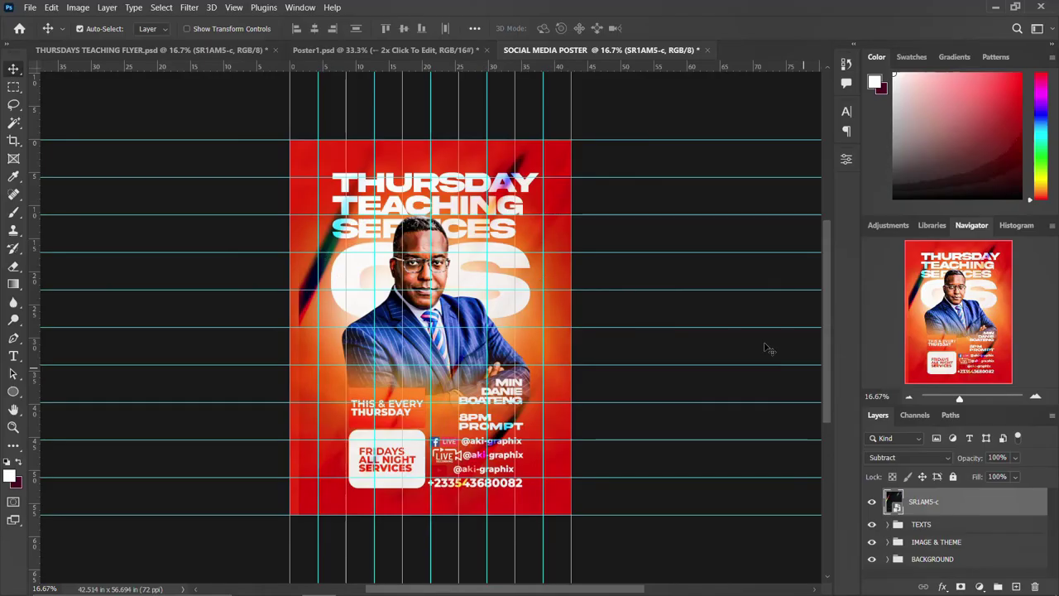
Bring both Light-Strike-png layers from the flyer into the poster and position them
left_click(182, 51)
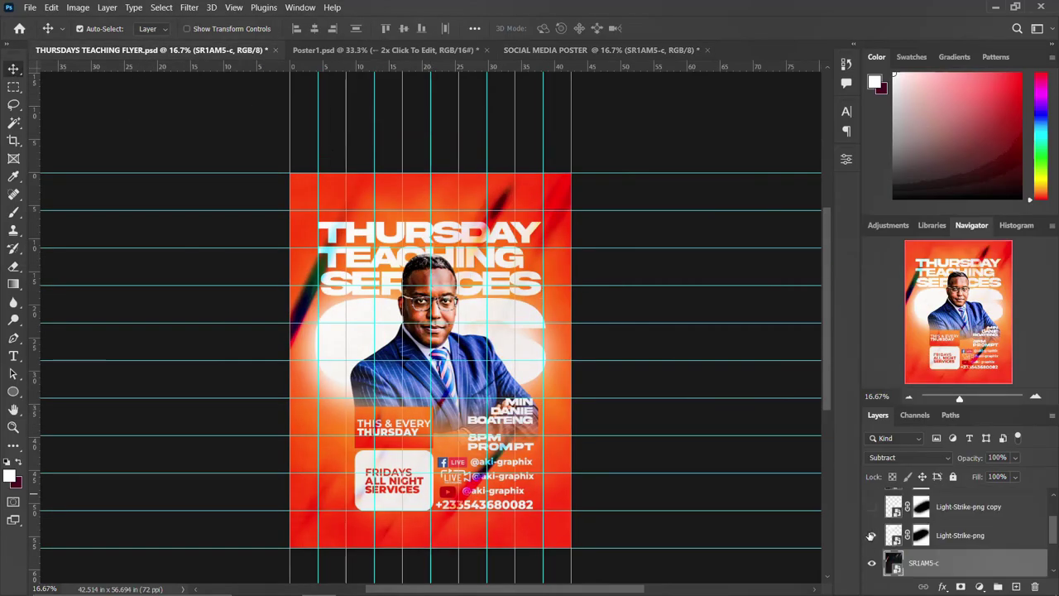
left_click(871, 535)
left_click(873, 508)
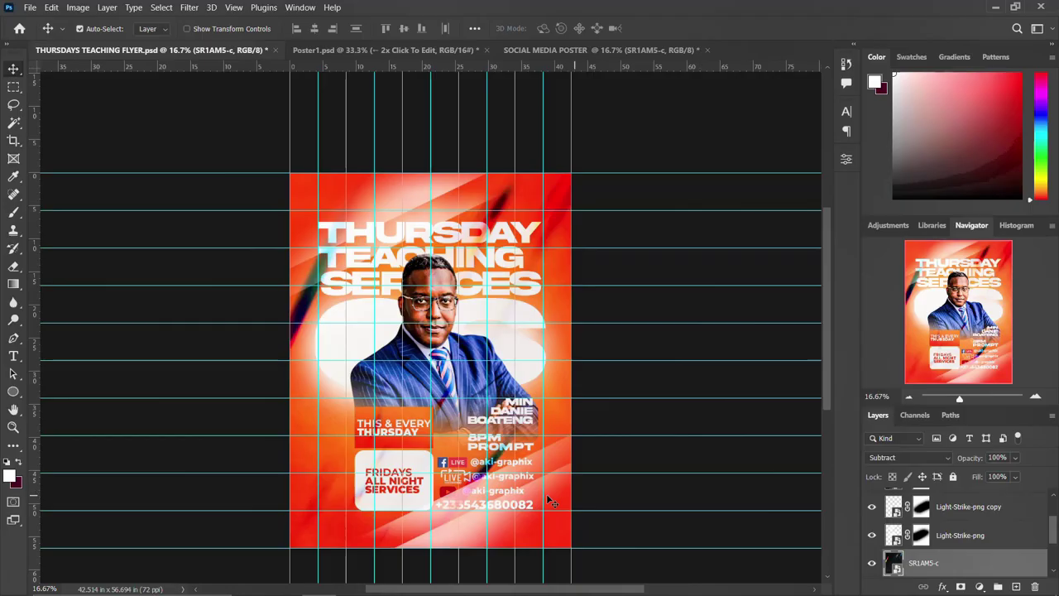
left_click(468, 531)
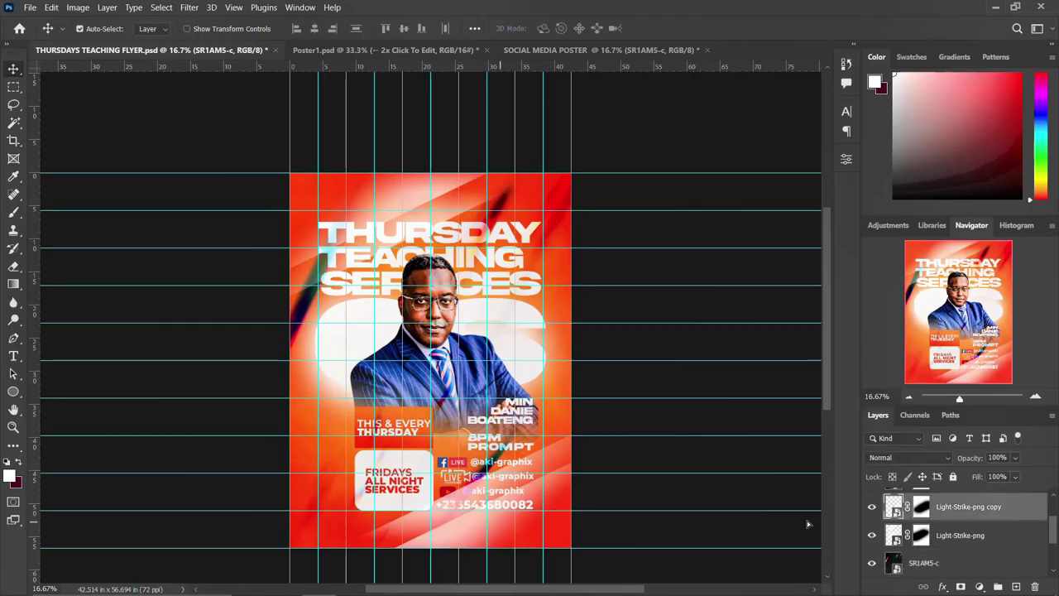
left_click(961, 536, "shift")
scroll(960, 535, "up", 1)
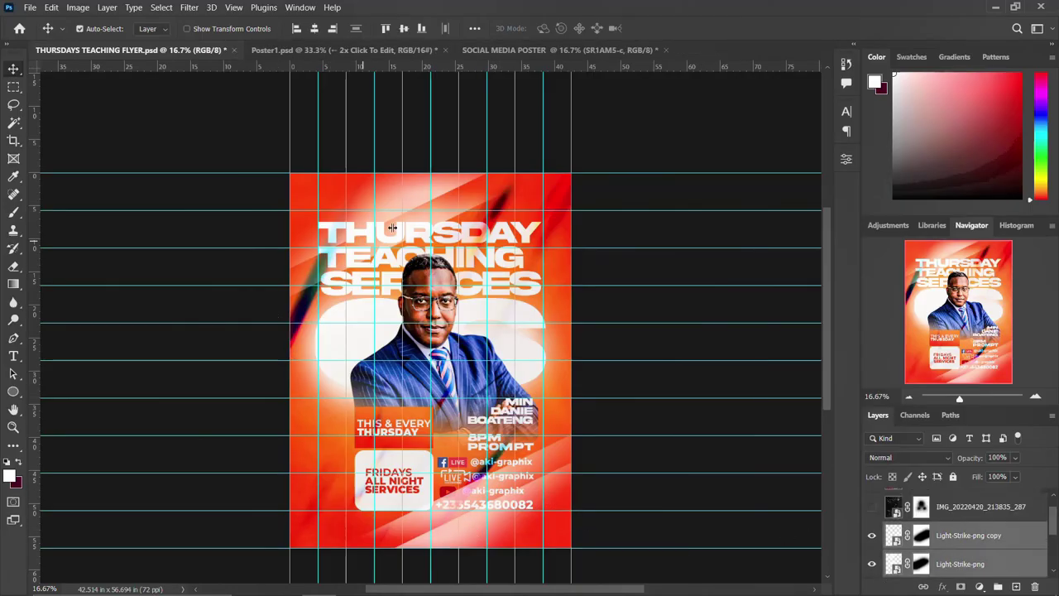
mouse_move(408, 158)
left_mouse_down()
mouse_move(439, 100)
mouse_move(525, 42)
mouse_move(488, 335)
mouse_move(470, 342)
left_mouse_up()
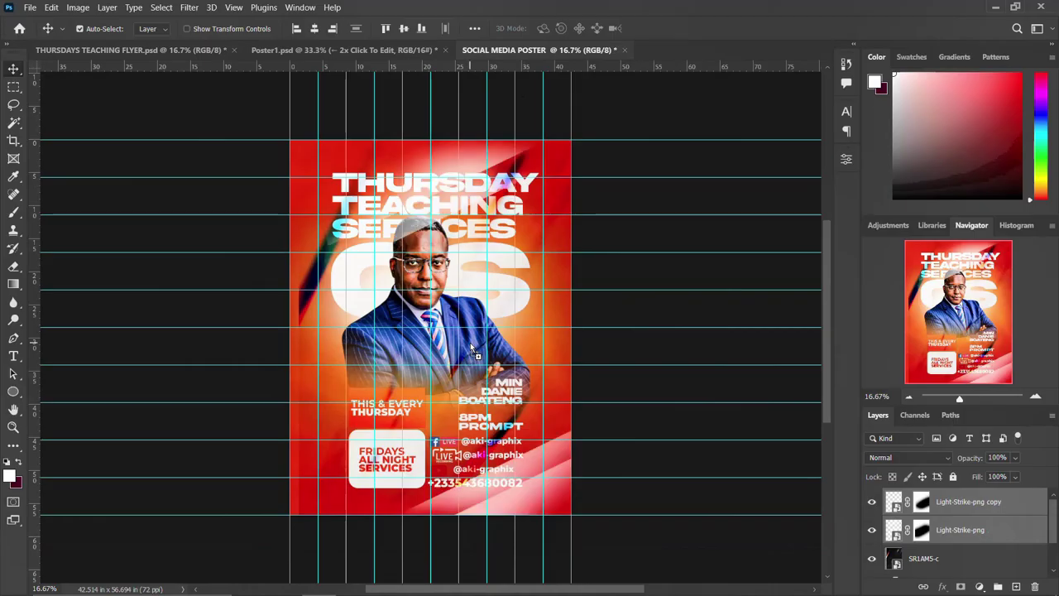
mouse_move(467, 160)
left_mouse_down()
mouse_move(422, 151)
mouse_move(433, 152)
left_mouse_up()
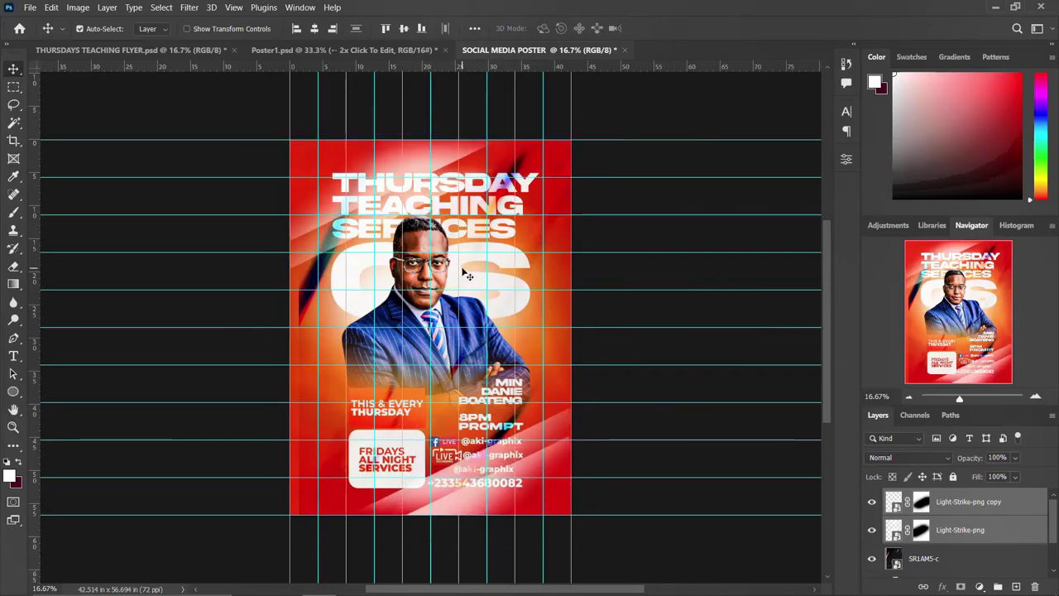
Copy the IMG_20220420_213835_287 spark texture from the flyer into the social media poster
left_click(137, 51)
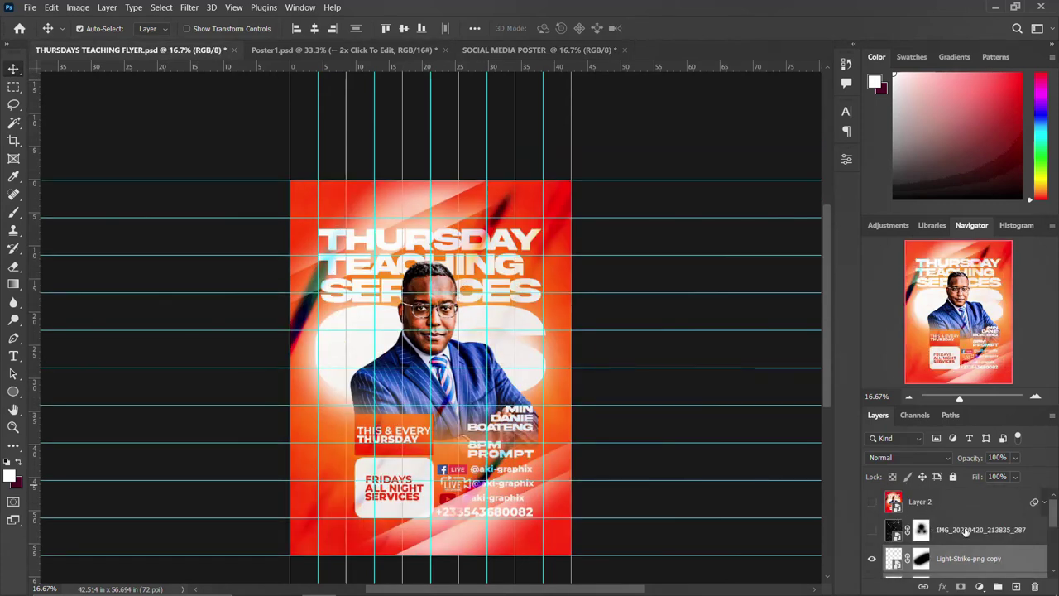
left_click(966, 531)
left_click(872, 530)
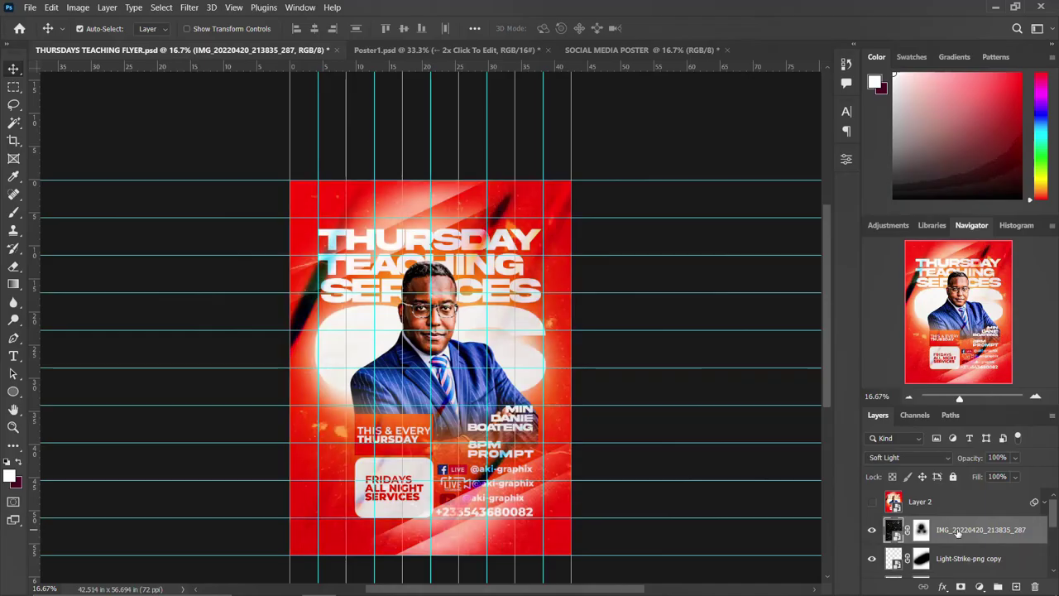
left_click_drag(348, 176, 469, 319)
left_click_drag(625, 65, 625, 99)
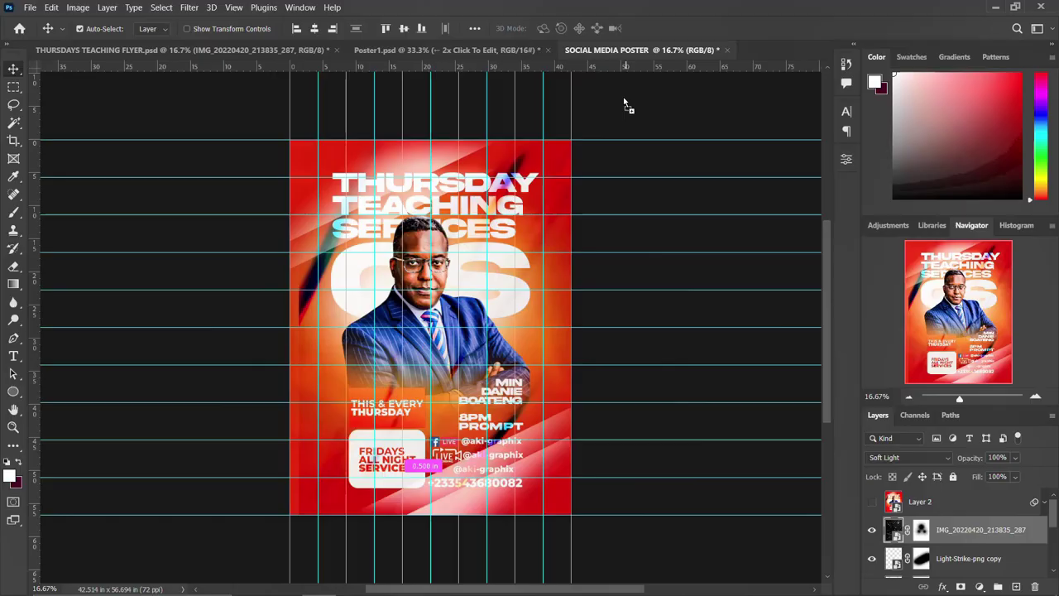
left_click_drag(639, 47, 617, 97)
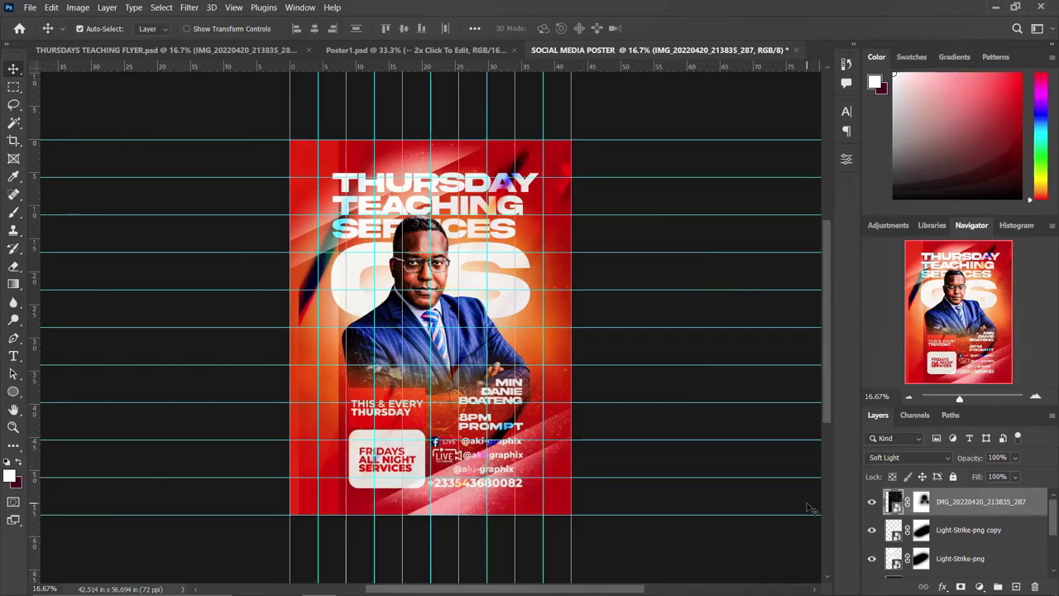
Shift the texture left and down, keeping it in Soft Light blend mode
key("ctrl+t")
left_click_drag(522, 306, 454, 317)
key("Return")
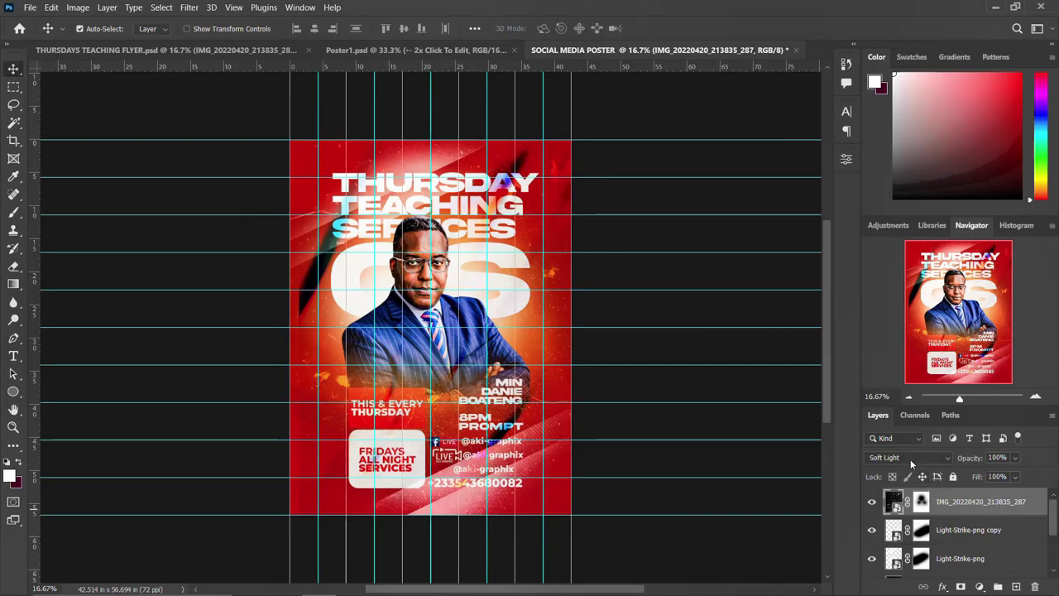
left_click(911, 459)
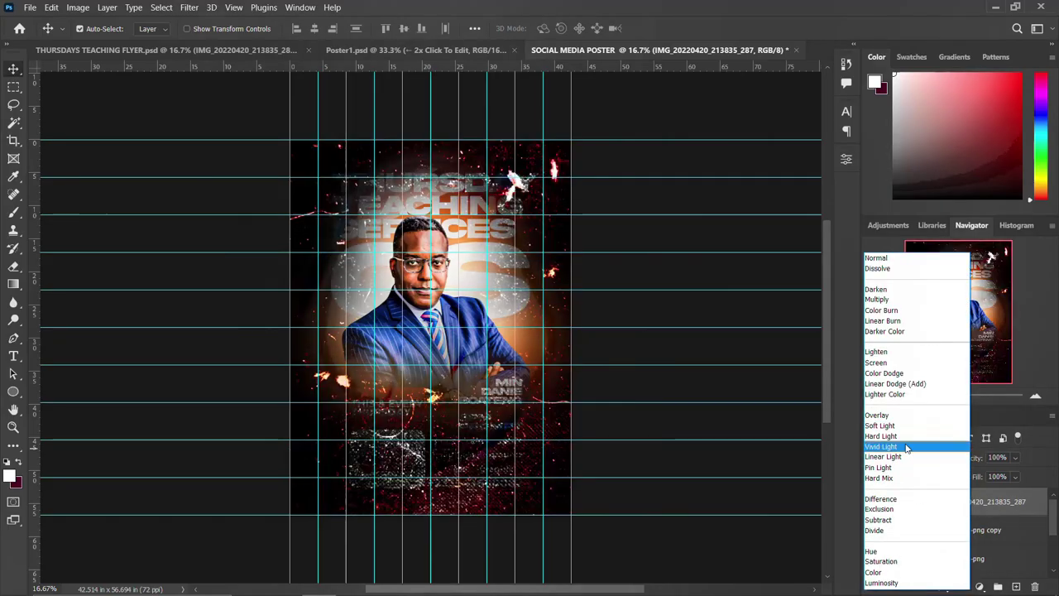
left_click(903, 427)
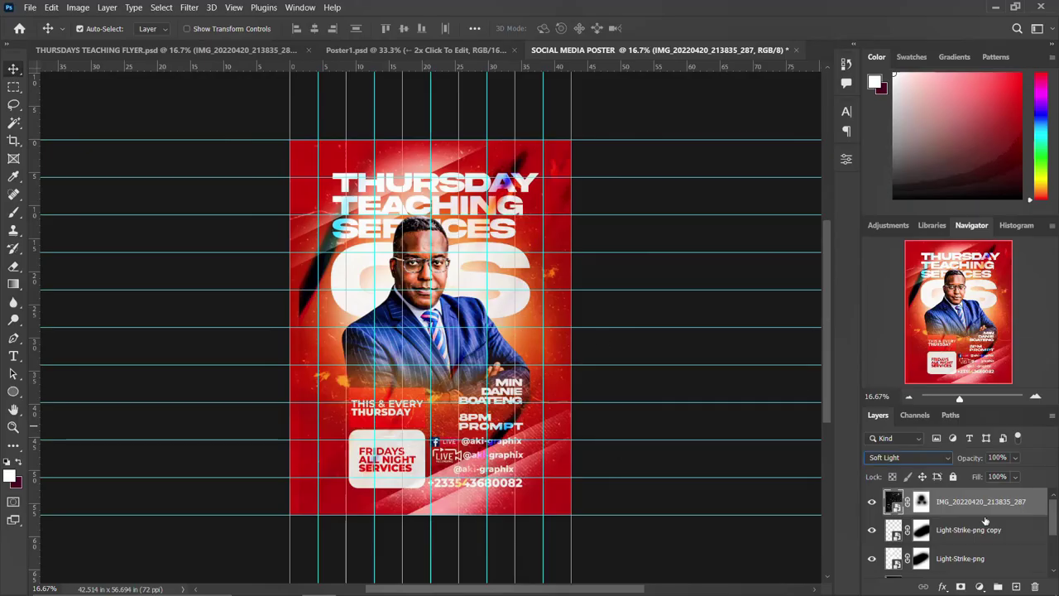
Group the light-streak and spark layers down to SR1AM5-c as GLOWS, then hide it
scroll(952, 497, "down", 5)
left_click(941, 513, "shift")
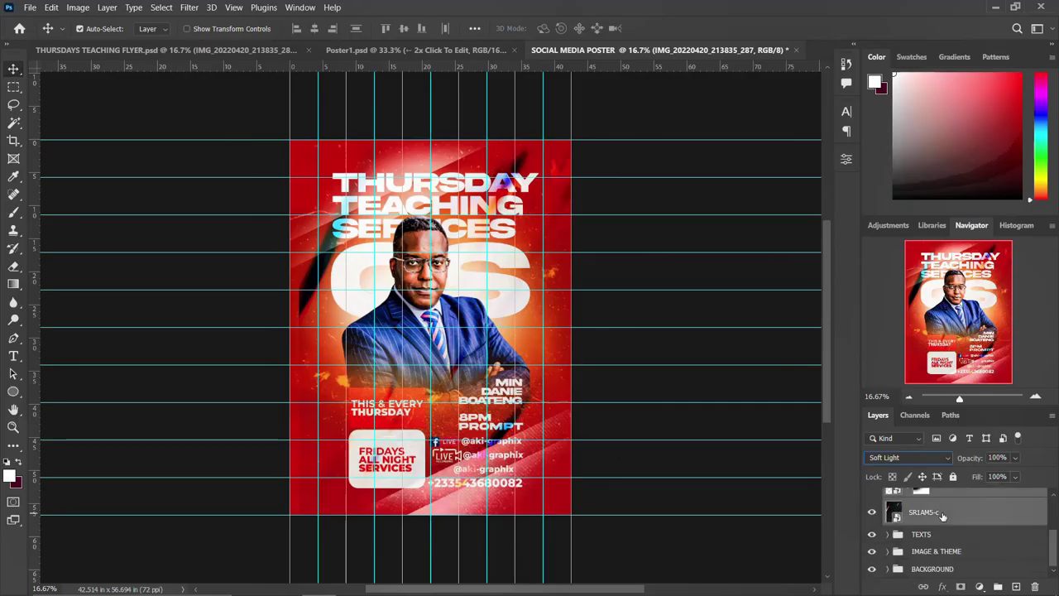
scroll(942, 517, "up", 3)
key("ctrl+g")
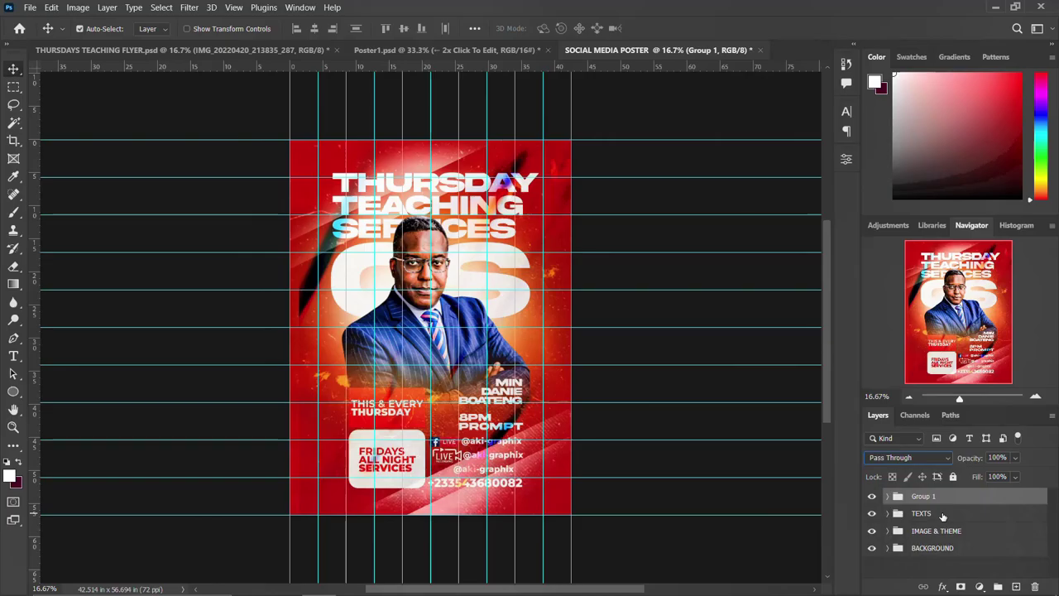
double_click(921, 496)
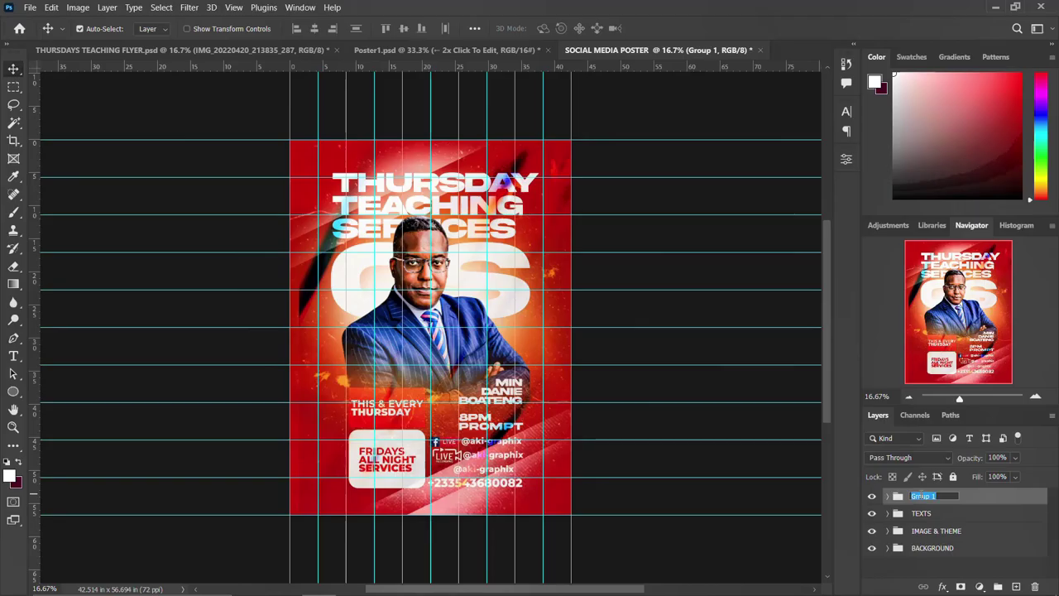
type("GLOWS")
key("Return")
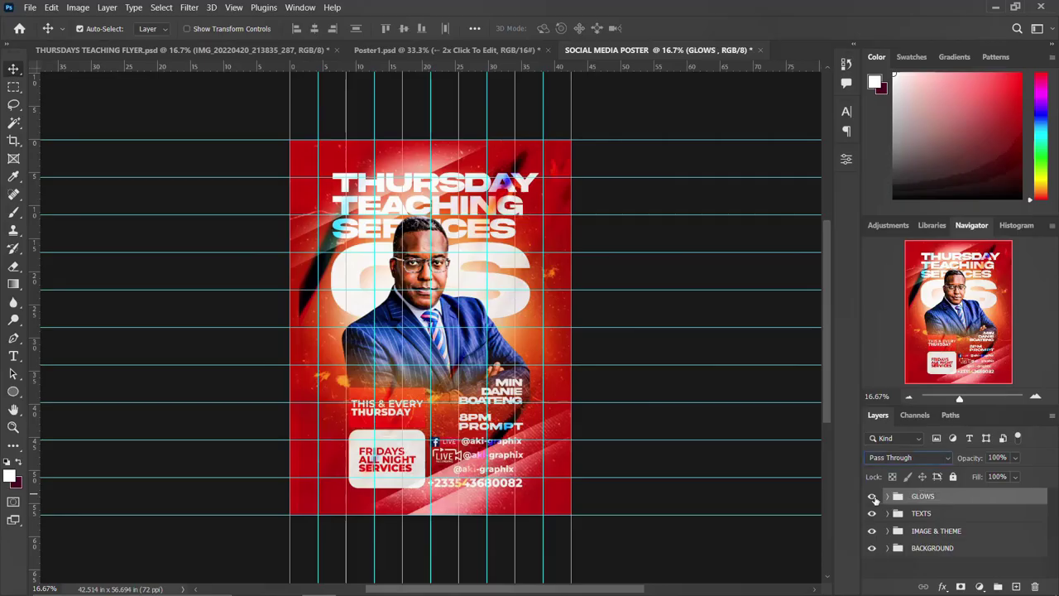
left_click(873, 496)
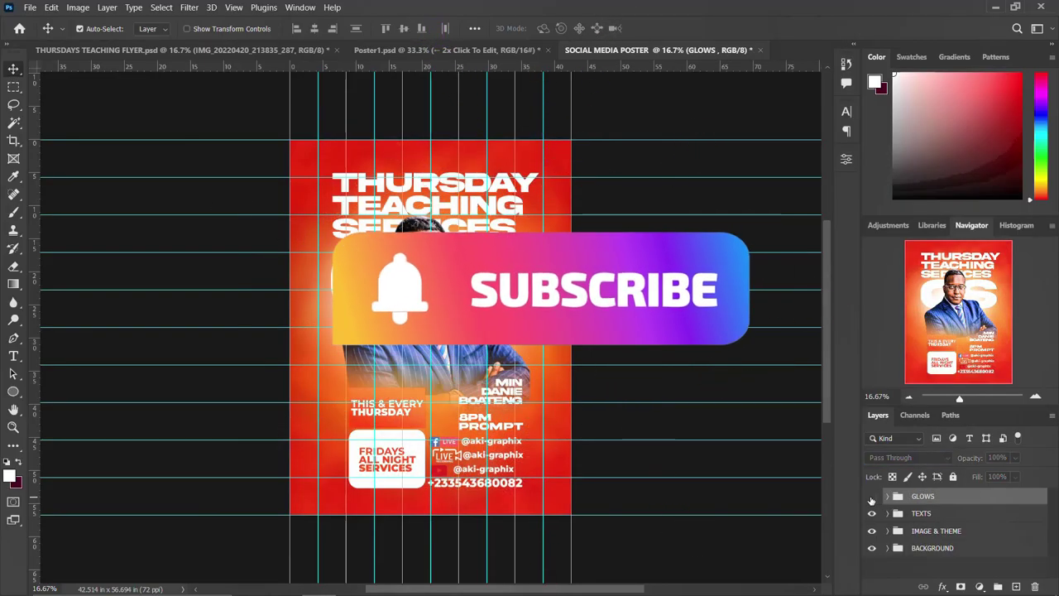
Show GLOWS again and stamp all visible layers into a new Layer 2
left_click(871, 497)
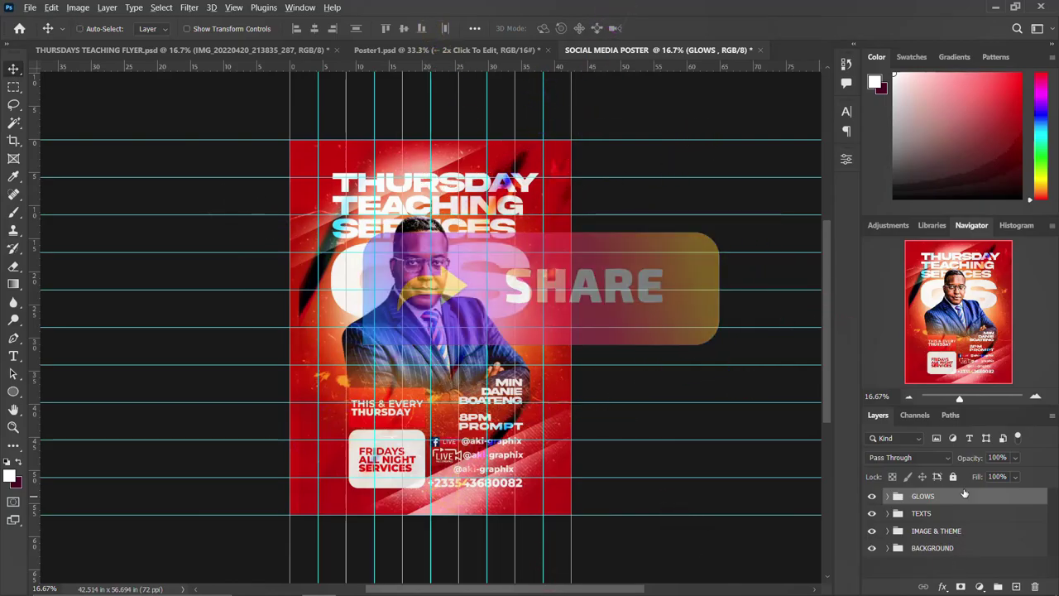
key("ctrl+shift+alt+e")
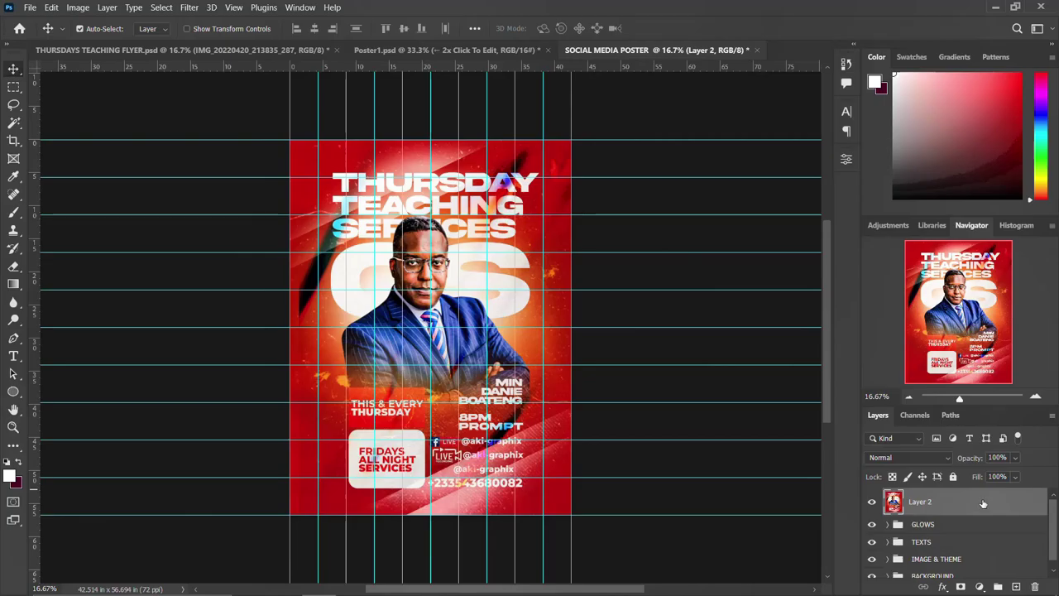
Convert Layer 2 to a smart object and launch the Camera Raw Filter on it
right_click(986, 502)
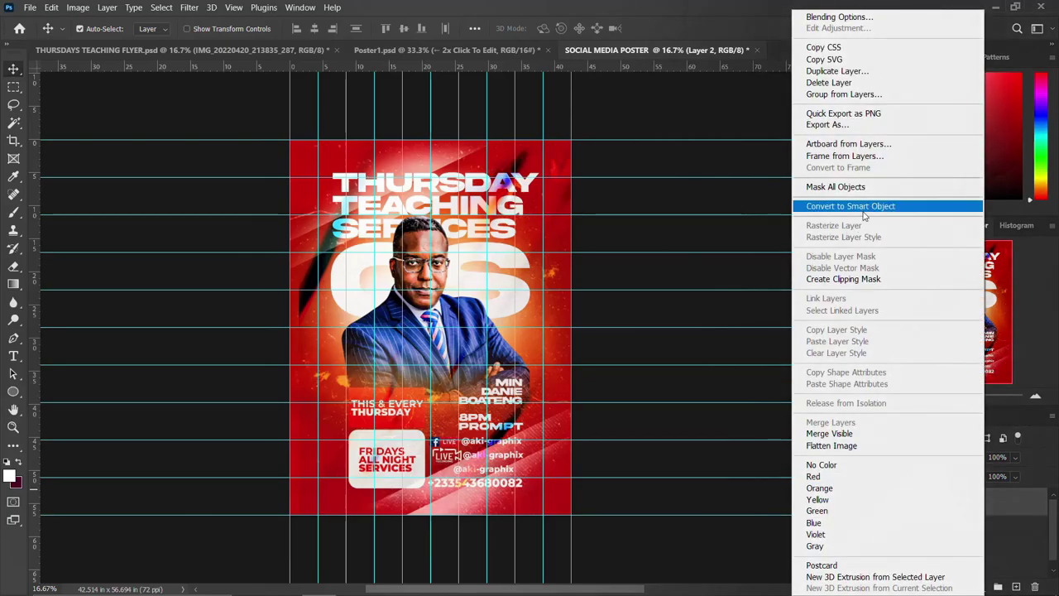
left_click(859, 207)
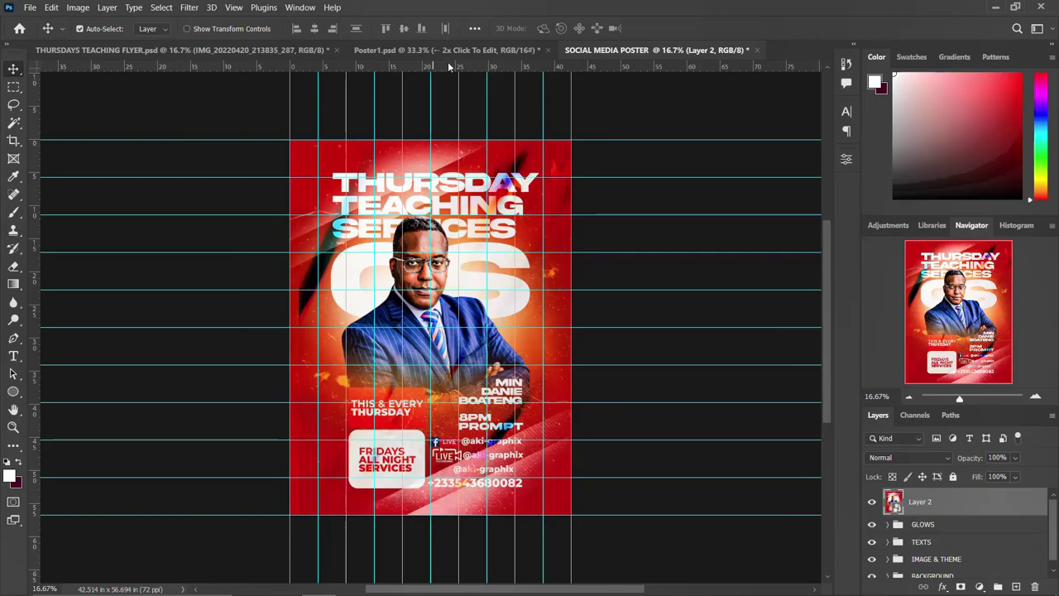
left_click(189, 12)
left_click(232, 102)
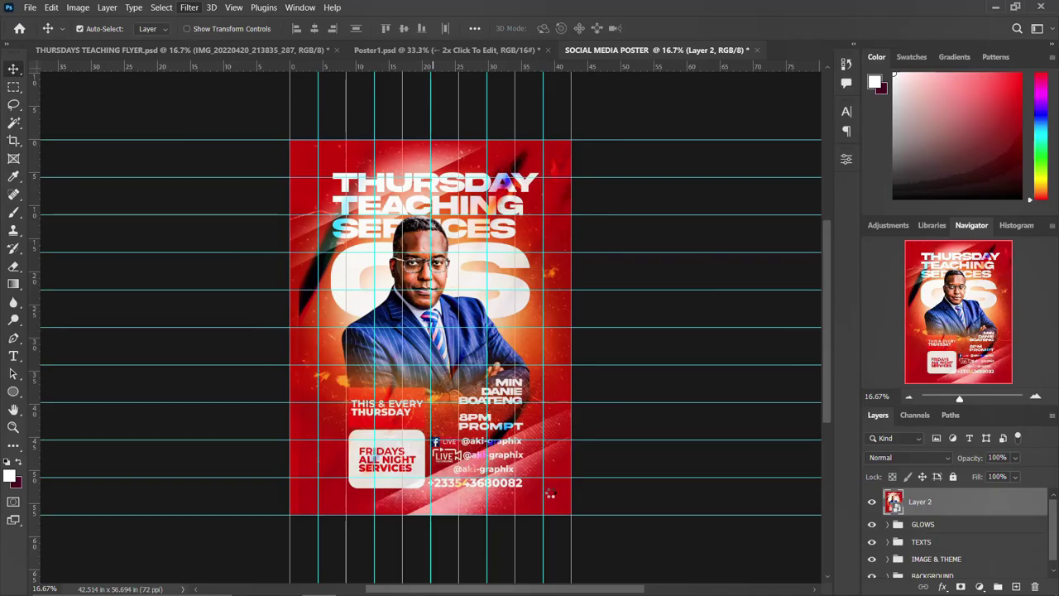
left_click(387, 582)
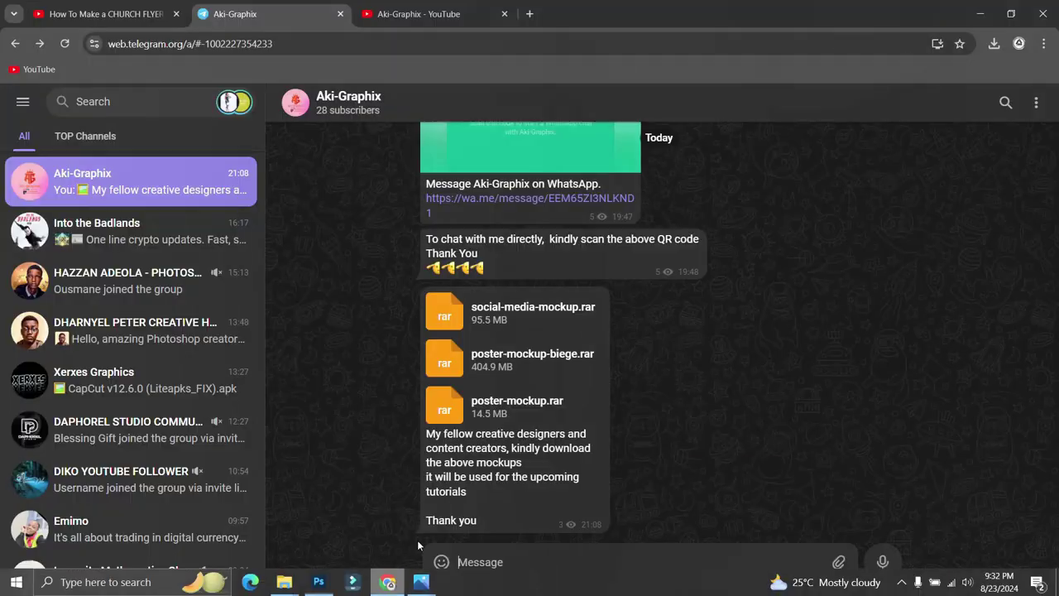
left_click(466, 15)
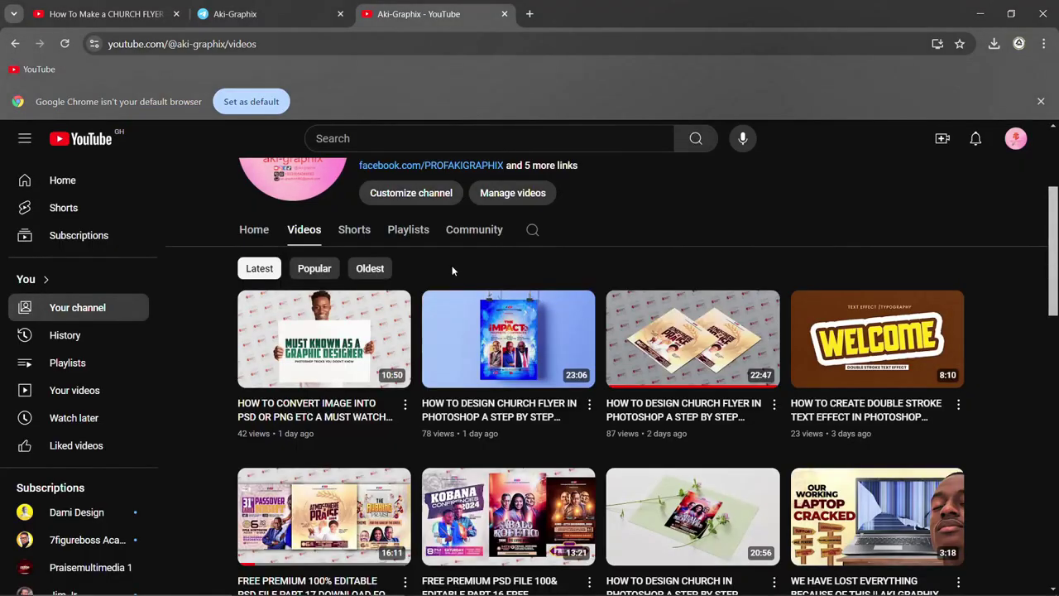
scroll(538, 310, "up", 3)
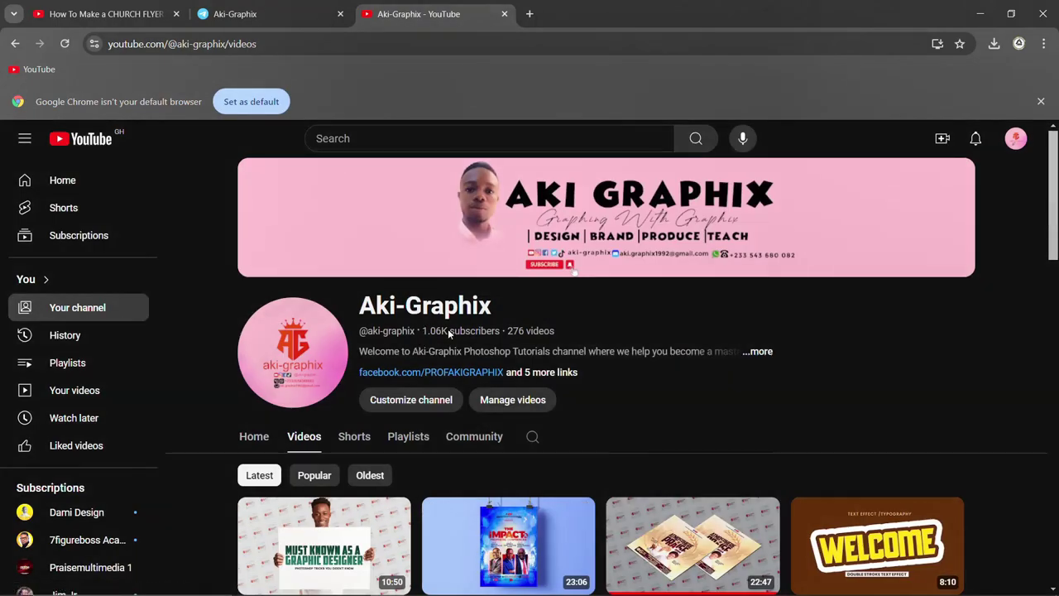
double_click(424, 330)
scroll(461, 327, "down", 5)
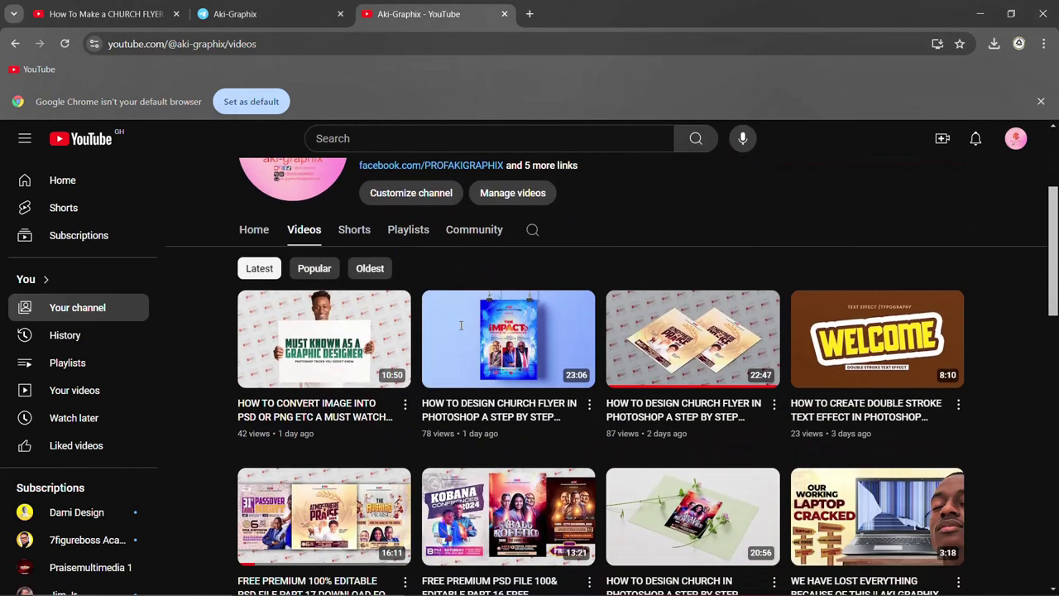
scroll(461, 327, "down", 2)
scroll(462, 330, "down", 3)
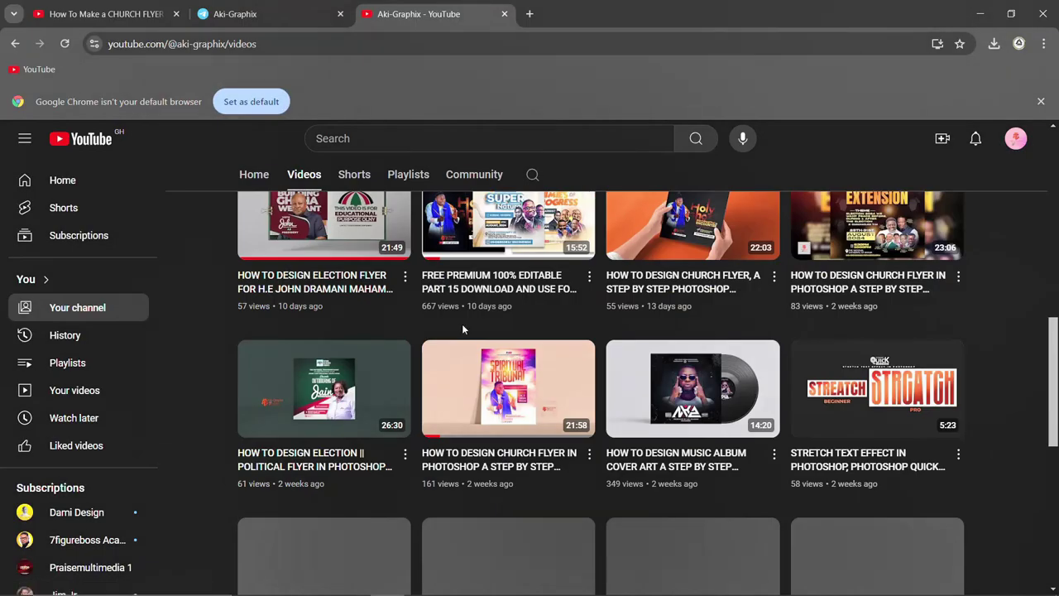
scroll(463, 330, "up", 6)
scroll(464, 330, "up", 3)
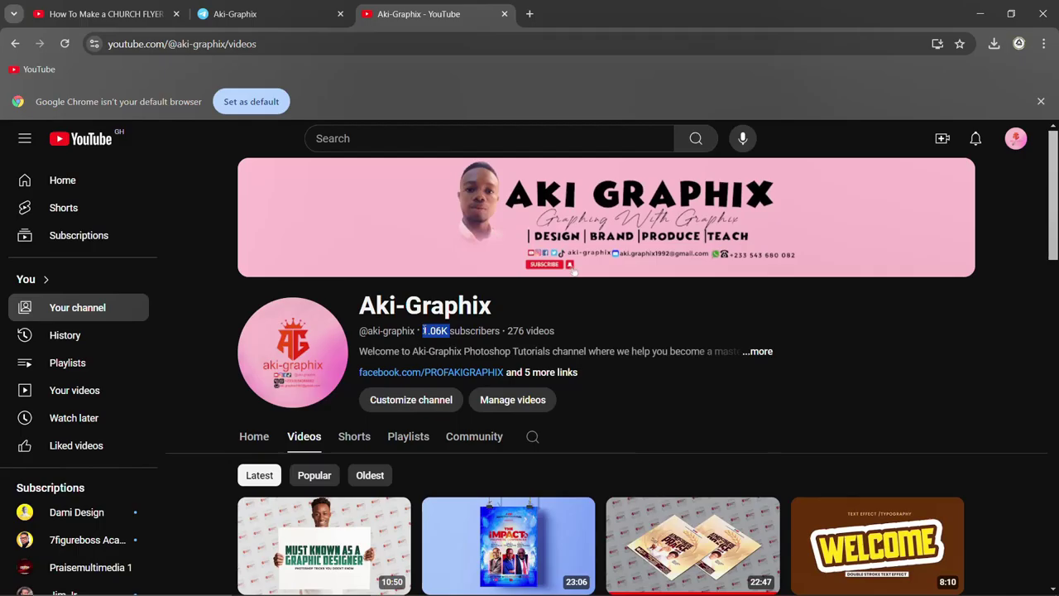
left_click(463, 327)
left_click_drag(554, 330, 417, 335)
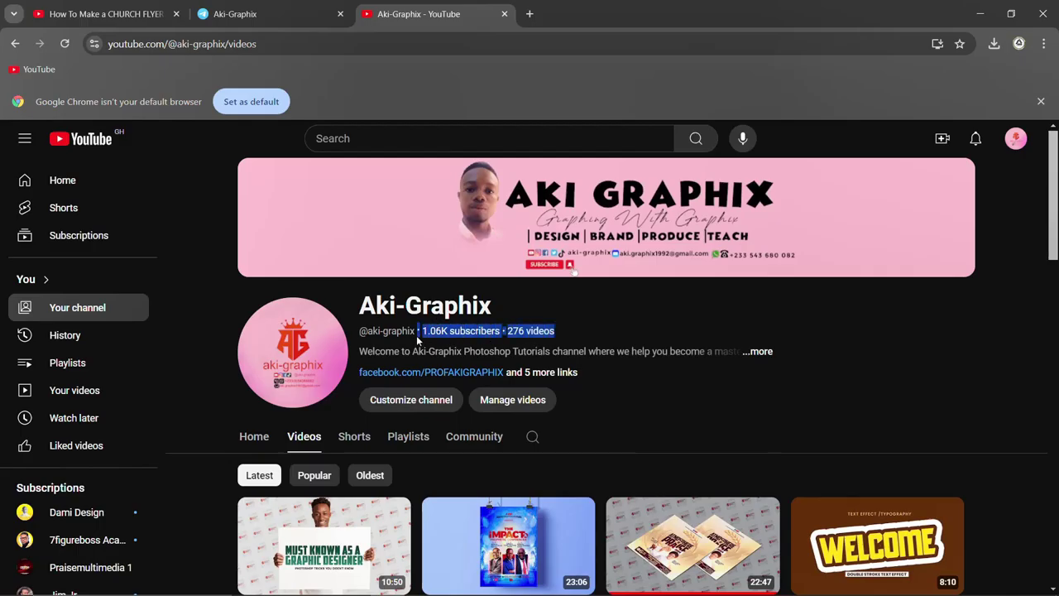
left_click(476, 329)
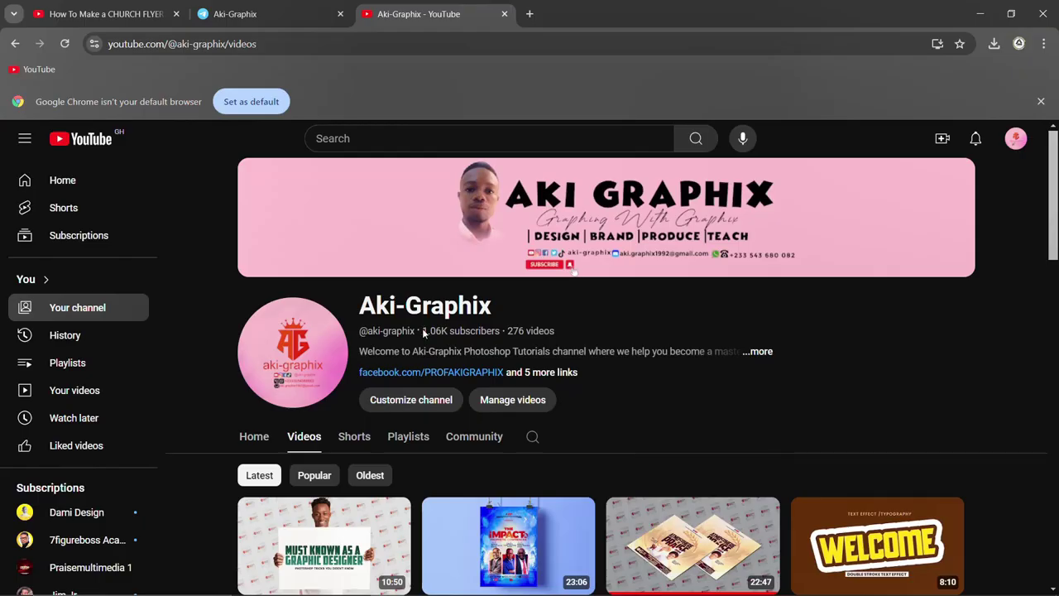
left_click_drag(422, 331, 531, 332)
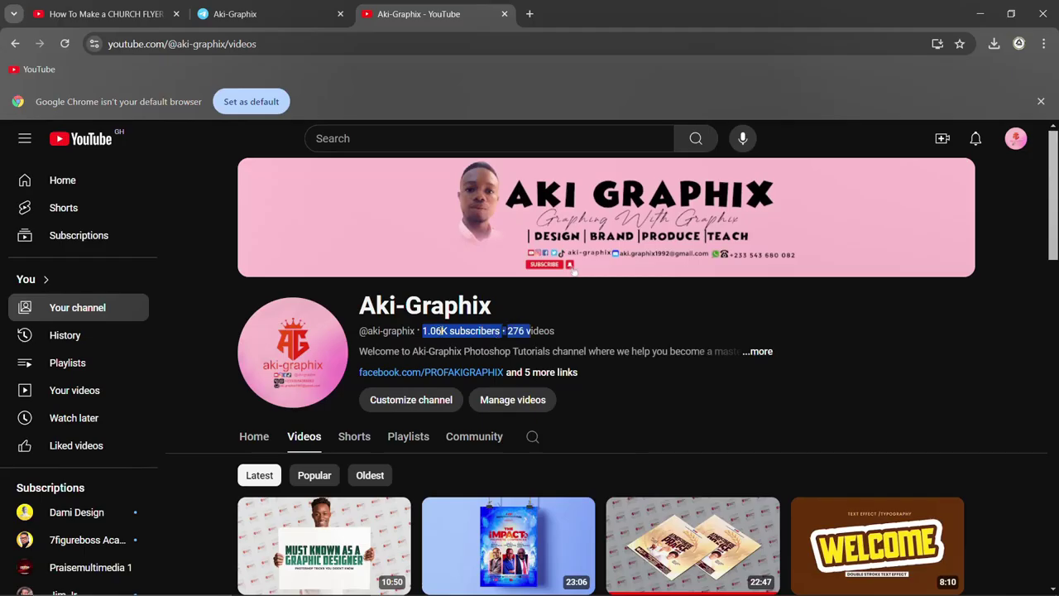
left_click_drag(419, 331, 550, 332)
scroll(600, 449, "down", 3)
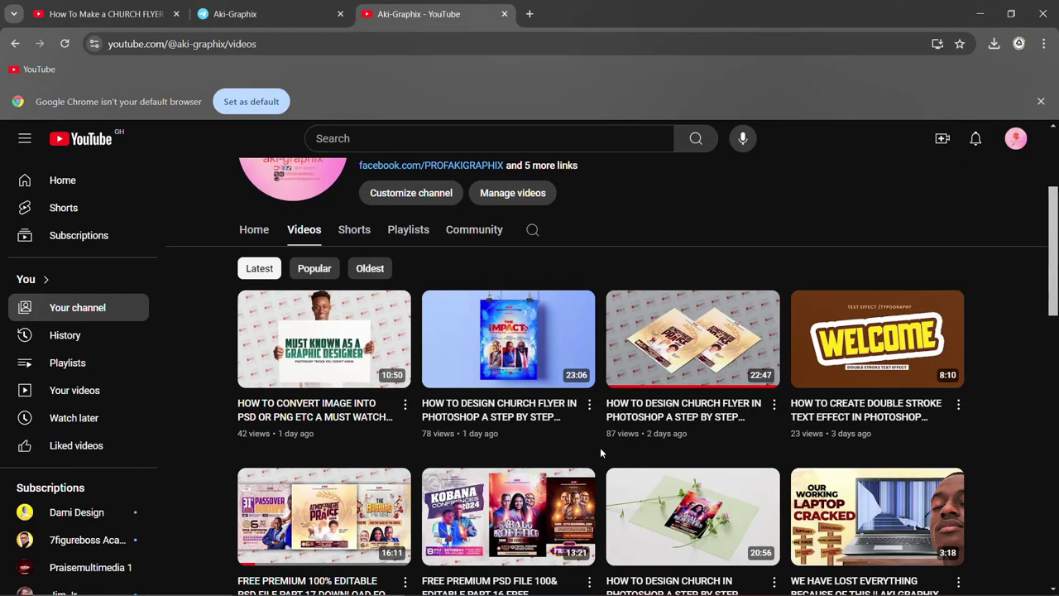
scroll(601, 451, "up", 3)
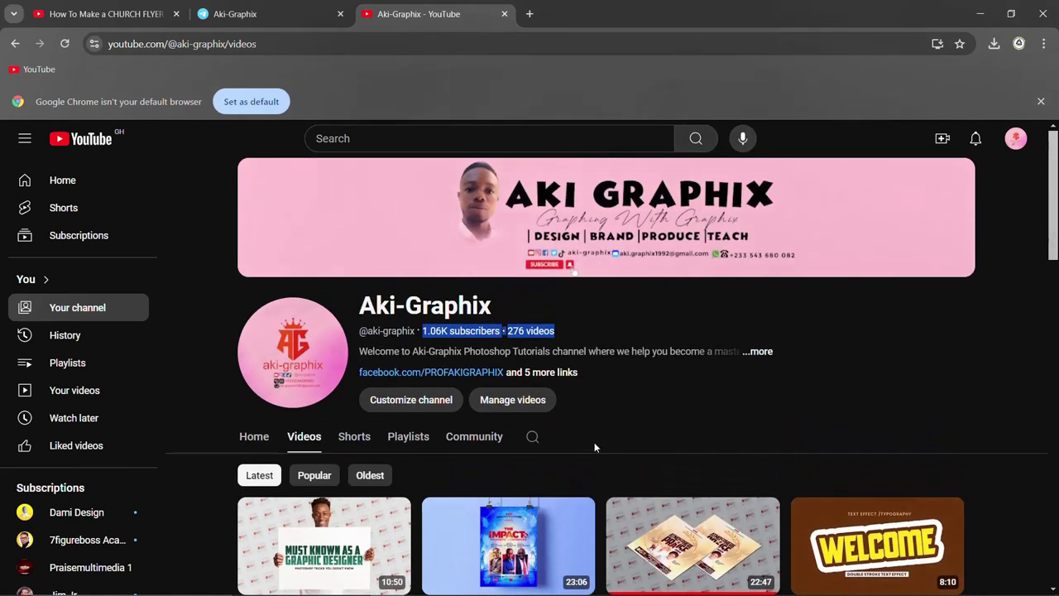
left_click(456, 330)
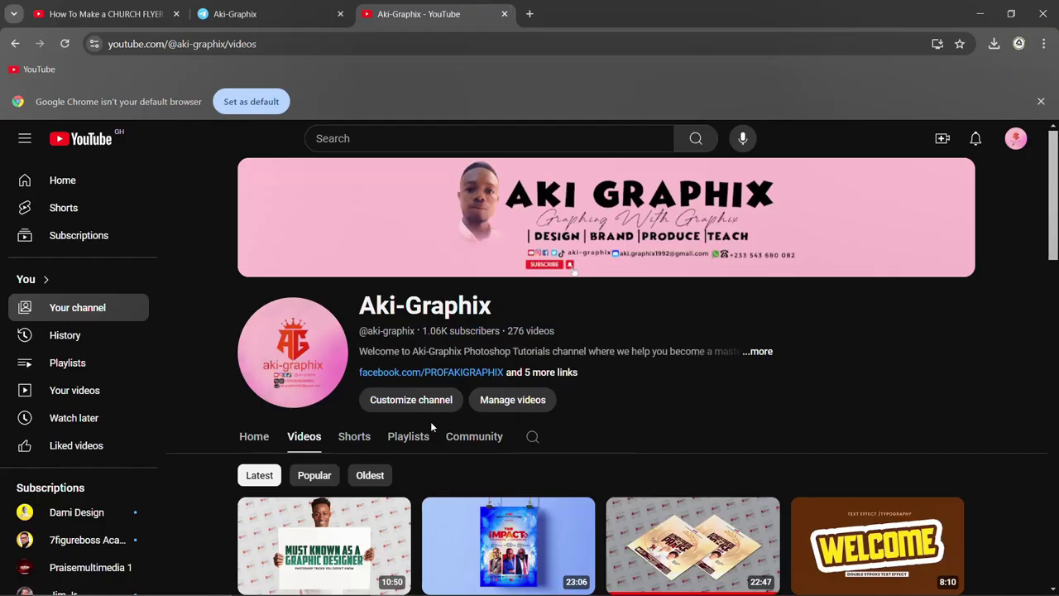
scroll(432, 427, "down", 10)
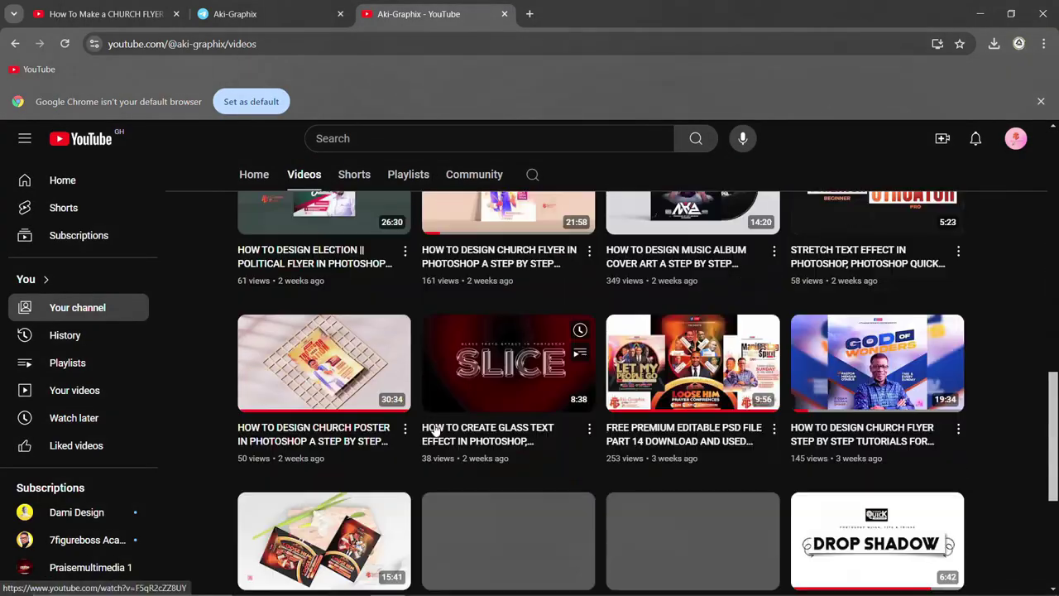
scroll(435, 430, "down", 4)
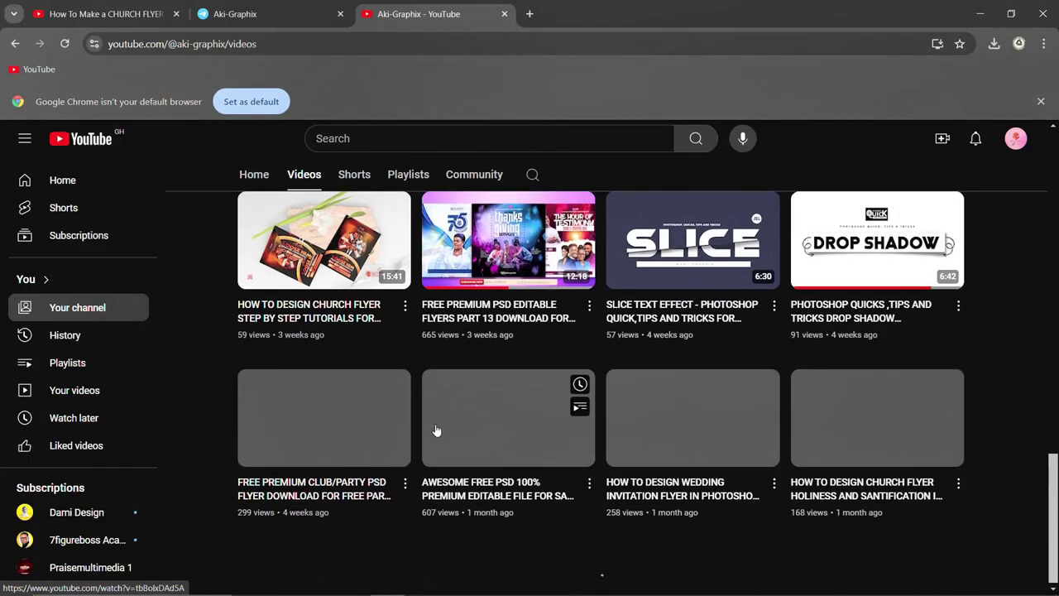
scroll(437, 430, "up", 14)
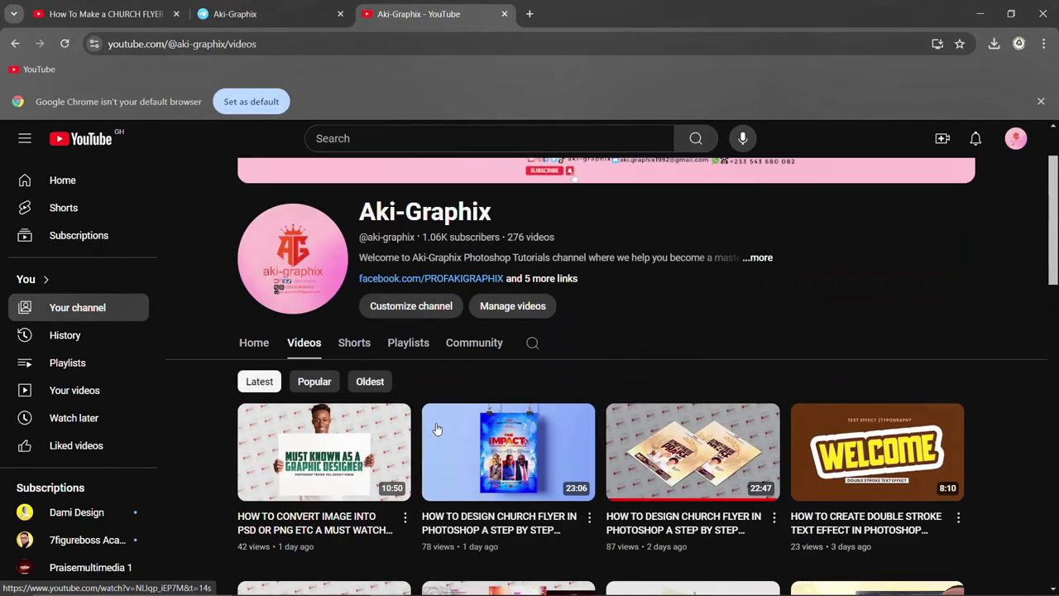
scroll(437, 429, "up", 2)
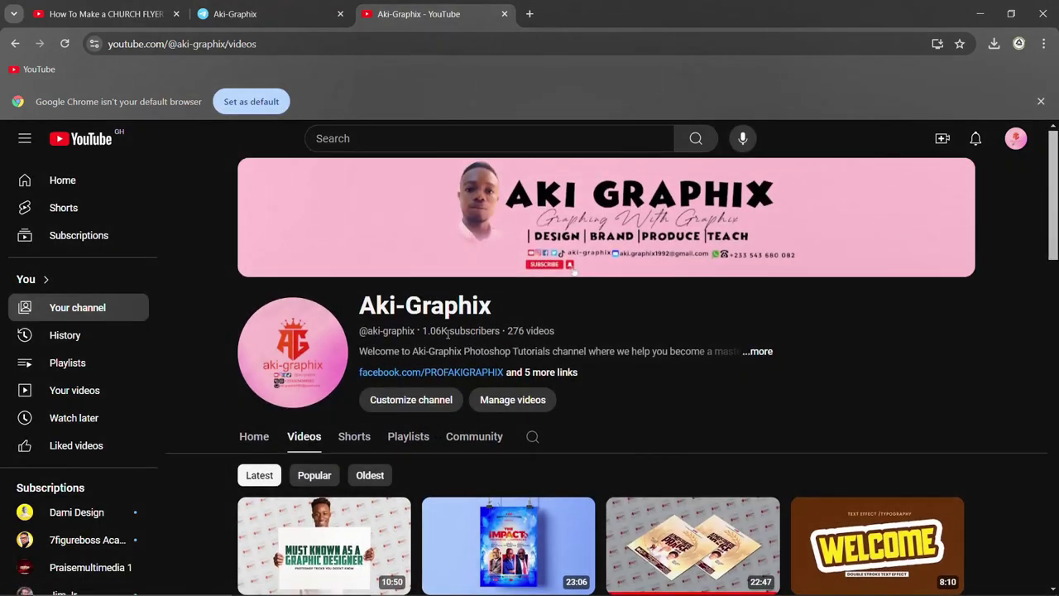
left_click_drag(436, 331, 500, 331)
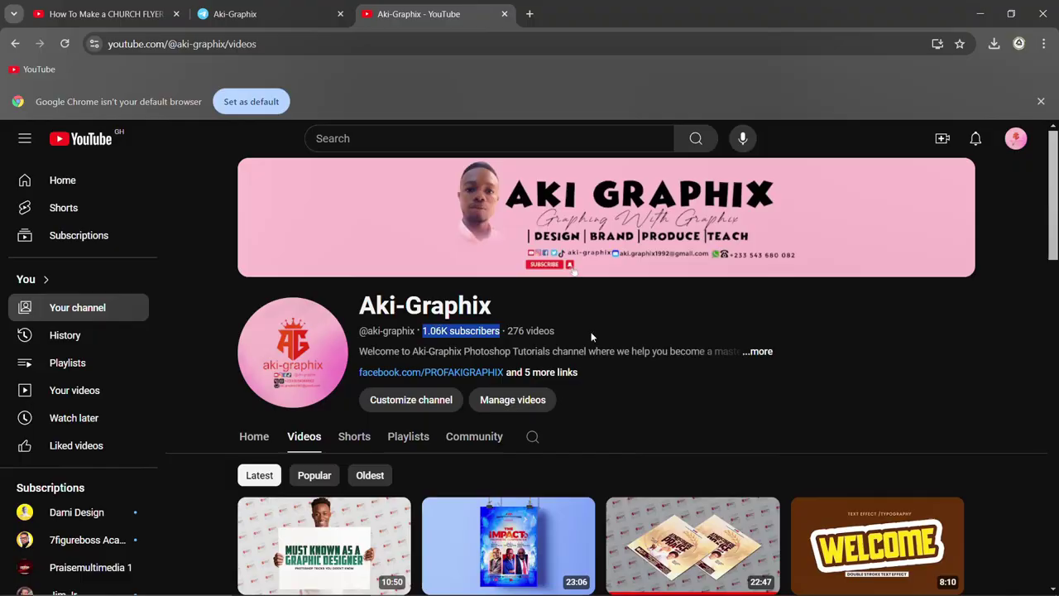
Set Temperature +11 and Tint −32, raise contrast, lift blacks and fine-tune texture
left_click(319, 581)
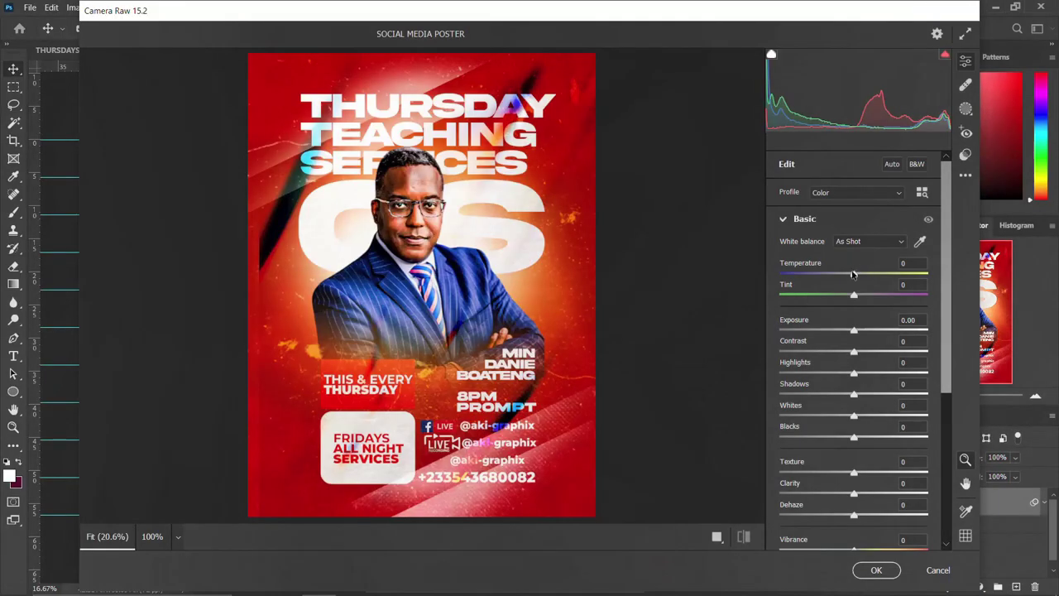
left_click_drag(855, 275, 862, 275)
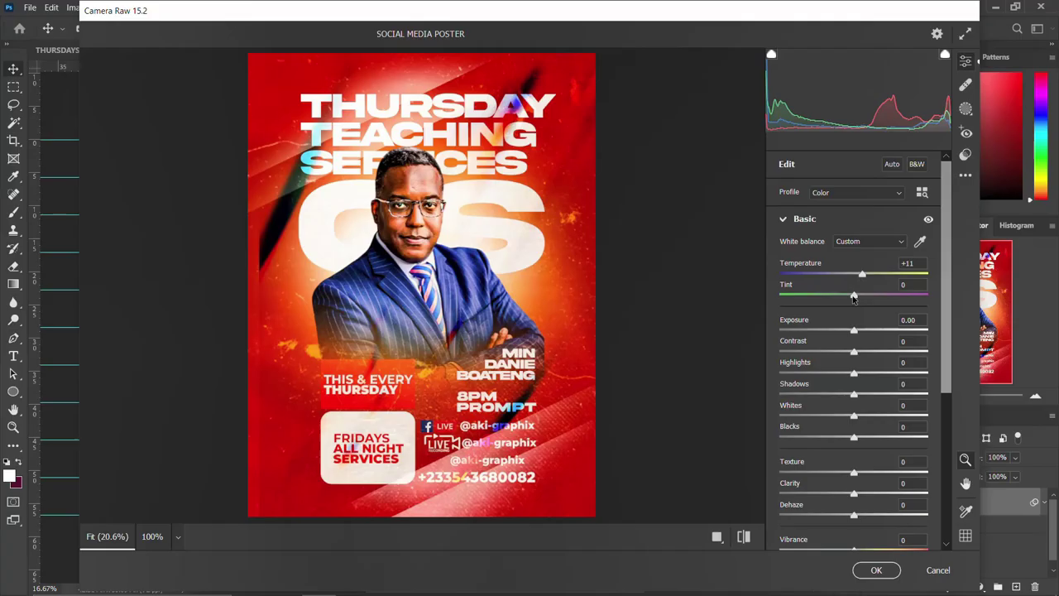
left_click_drag(855, 296, 834, 302)
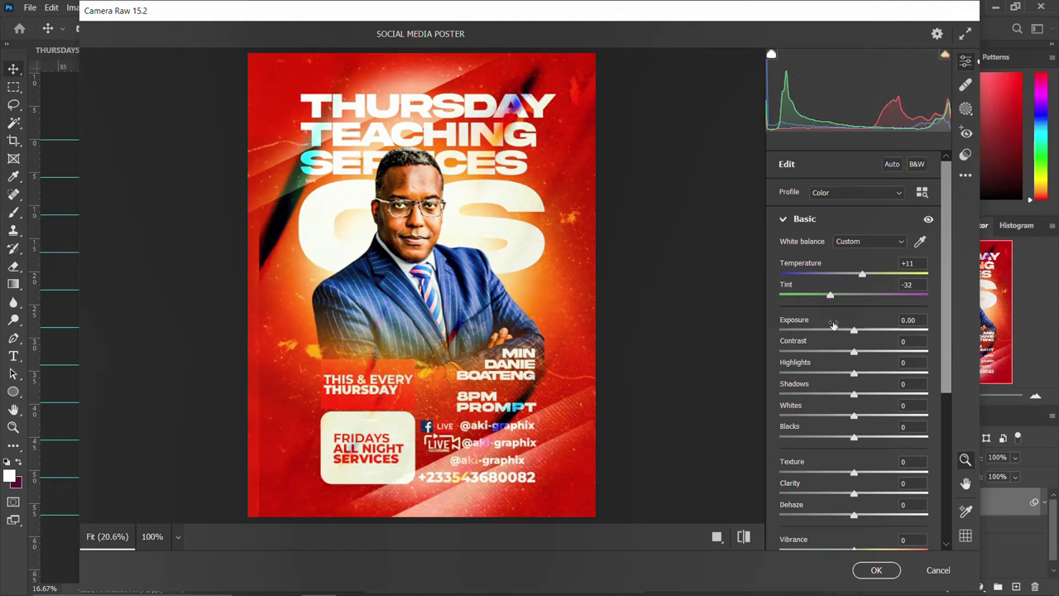
mouse_move(855, 353)
left_mouse_down()
mouse_move(833, 357)
mouse_move(860, 354)
left_mouse_up()
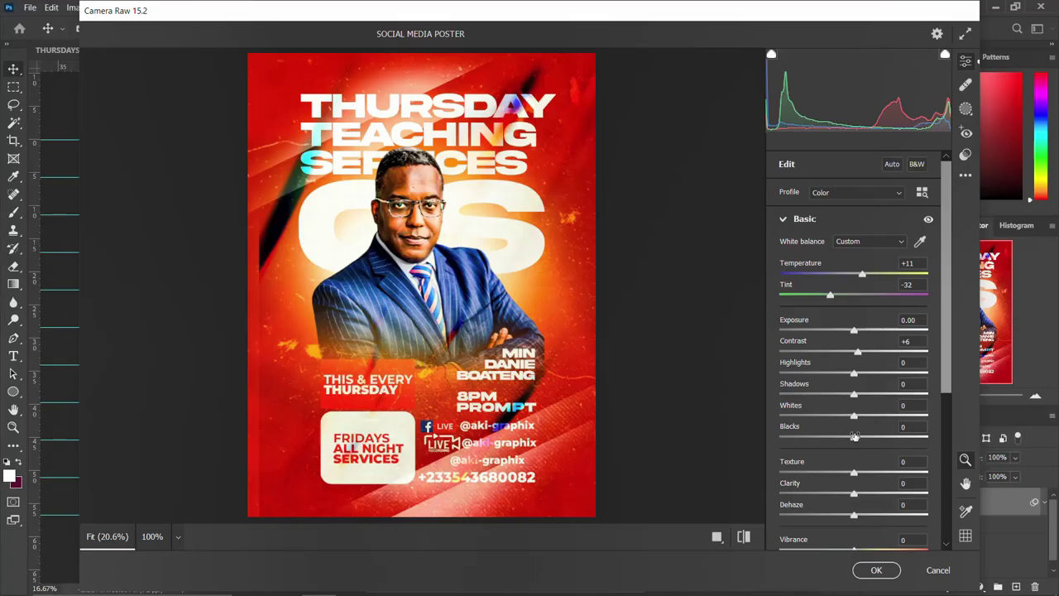
mouse_move(856, 440)
left_mouse_down()
mouse_move(821, 442)
mouse_move(864, 435)
left_mouse_up()
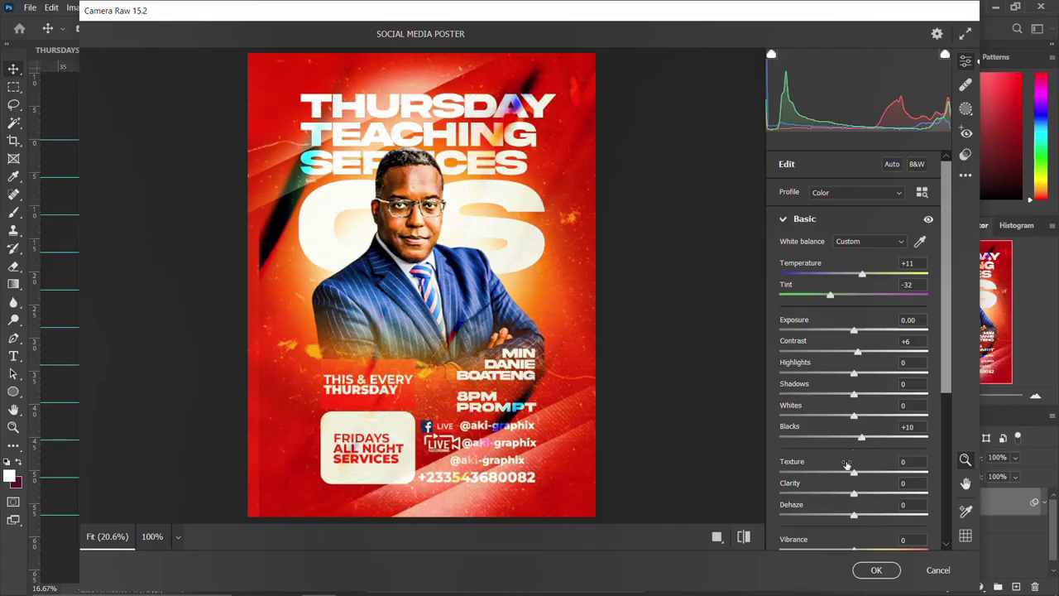
left_click_drag(854, 472, 830, 482)
left_click_drag(831, 473, 857, 516)
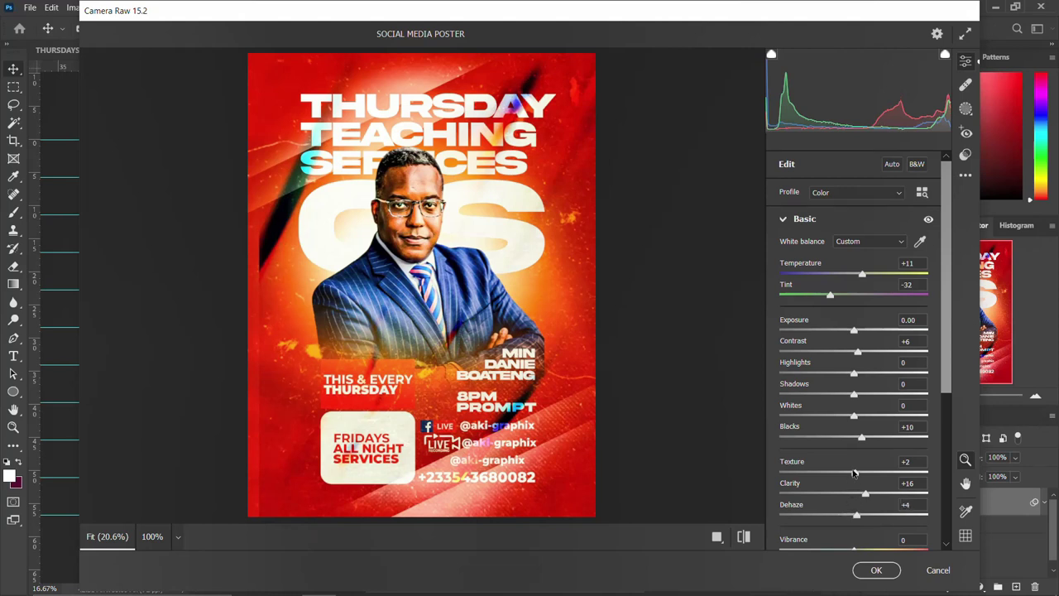
Set Vibrance to +15, keep saturation neutral, compare Before/After and apply
scroll(857, 497, "down", 4)
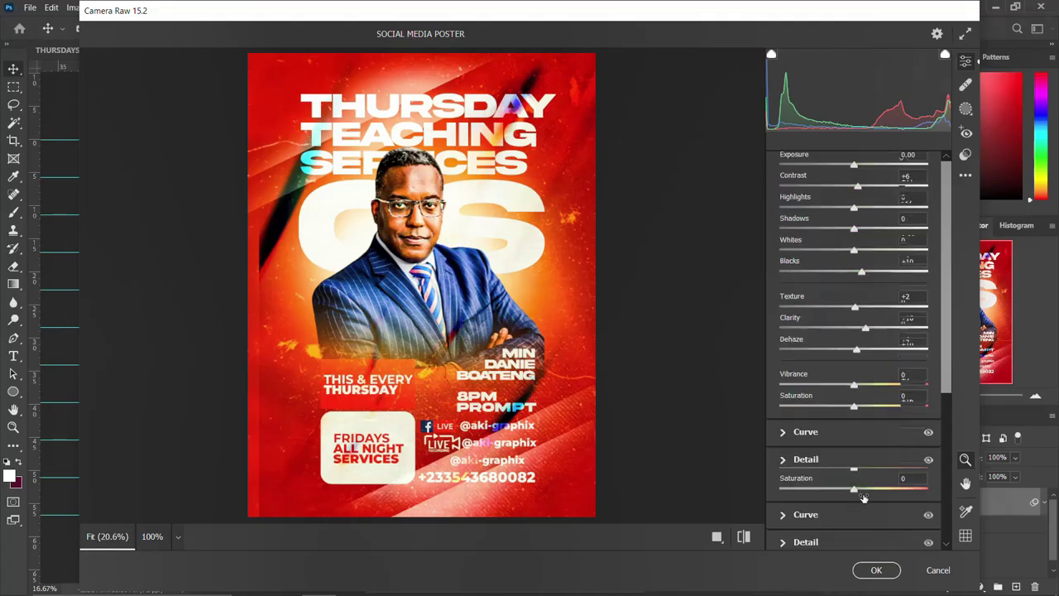
mouse_move(855, 387)
left_mouse_down()
mouse_move(846, 391)
mouse_move(867, 394)
left_mouse_up()
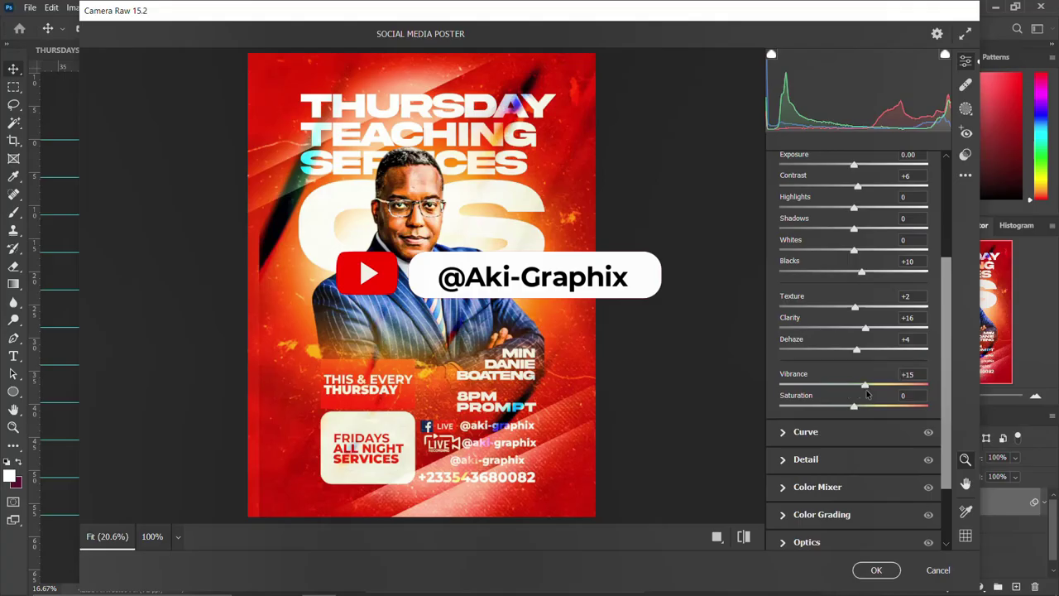
left_click(863, 410)
mouse_move(864, 411)
left_mouse_down()
mouse_move(839, 410)
mouse_move(856, 412)
left_mouse_up()
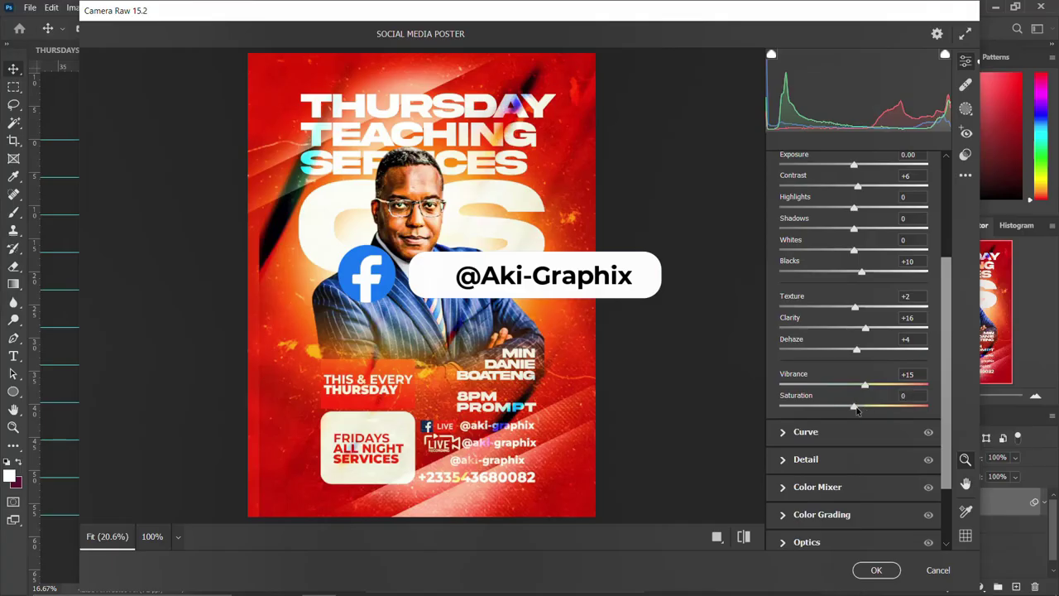
left_click(717, 536)
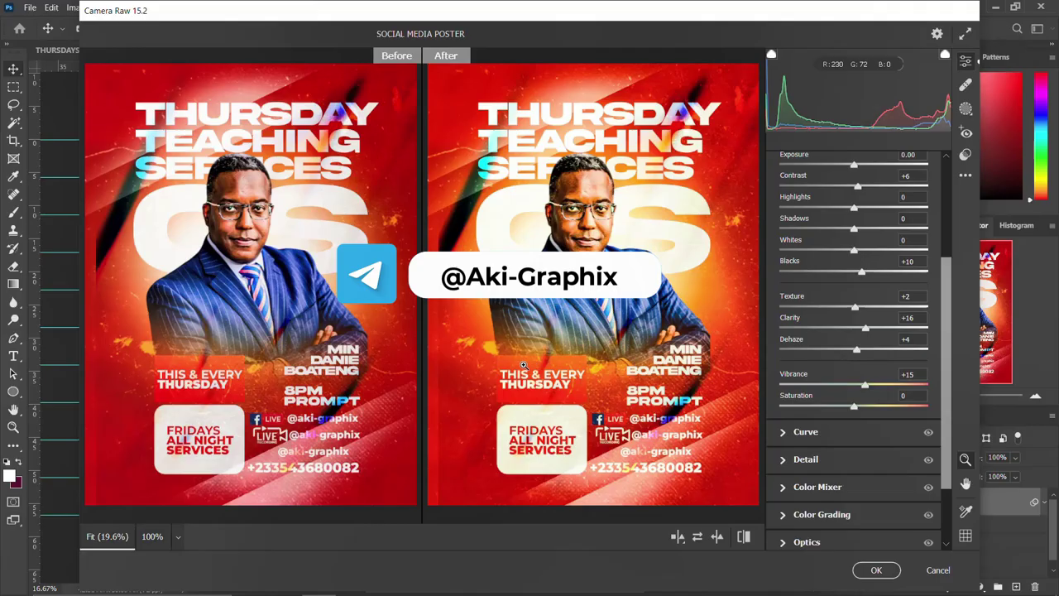
left_click(876, 570)
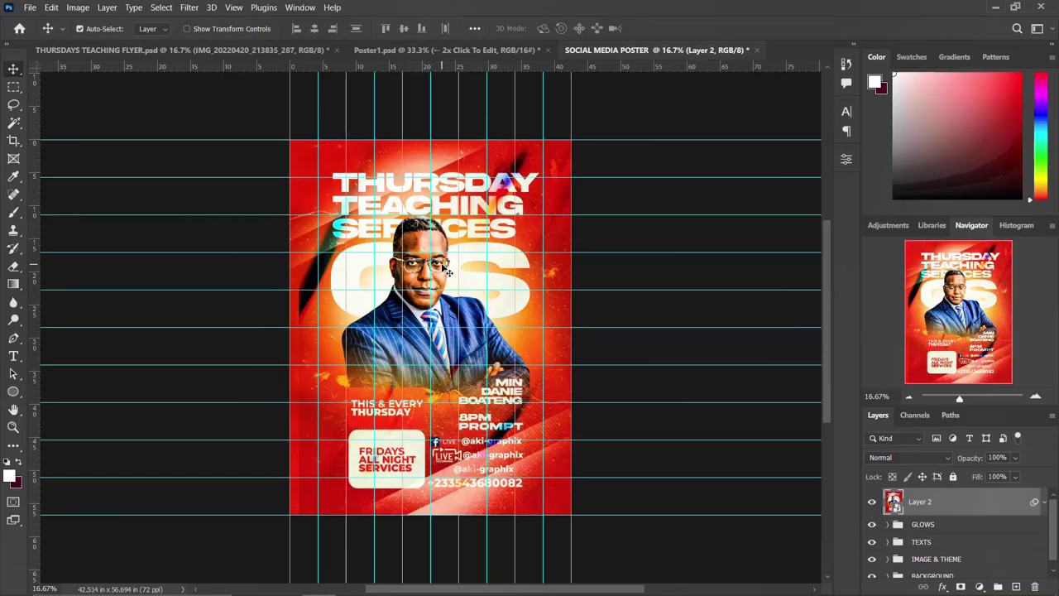
Switch to the Poster1 mockup document, then bring Chrome to the front
left_click(445, 51)
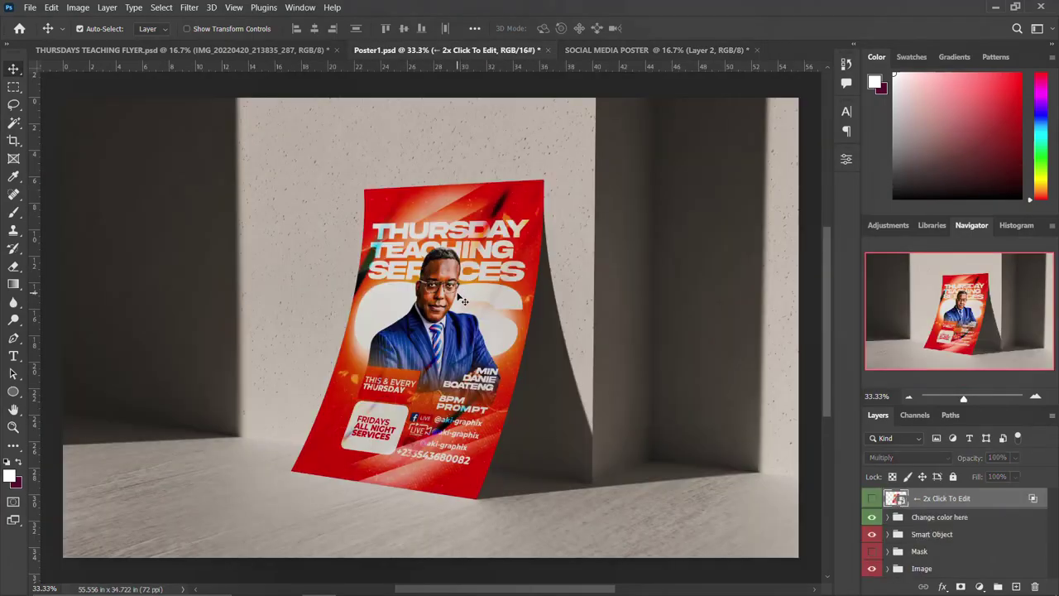
mouse_move(439, 583)
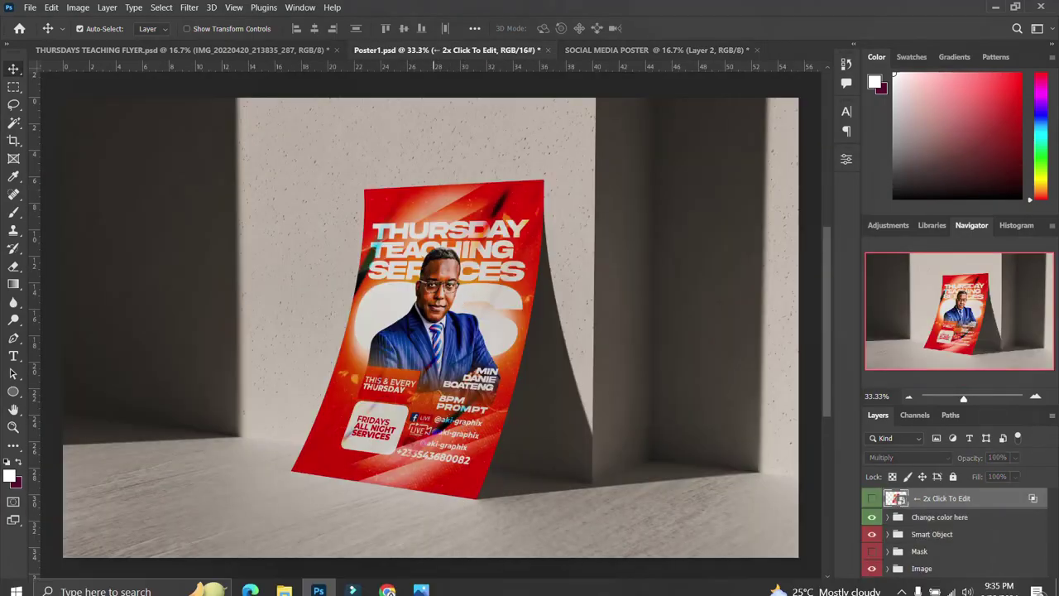
left_click(388, 583)
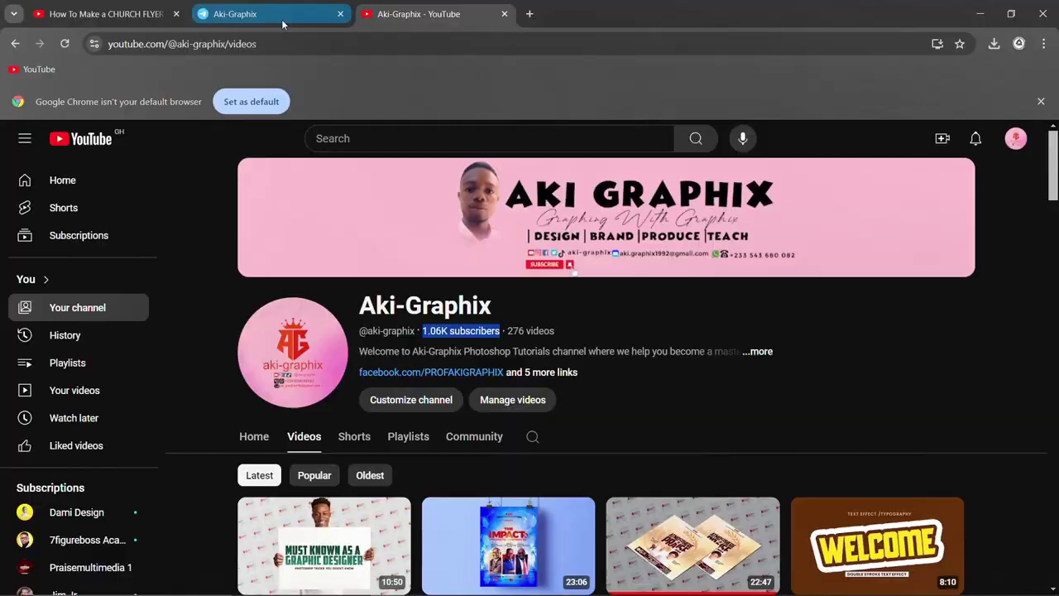
View the Aki-Graphix channel's mockup files in Telegram Web, then return to Photoshop
left_click(281, 19)
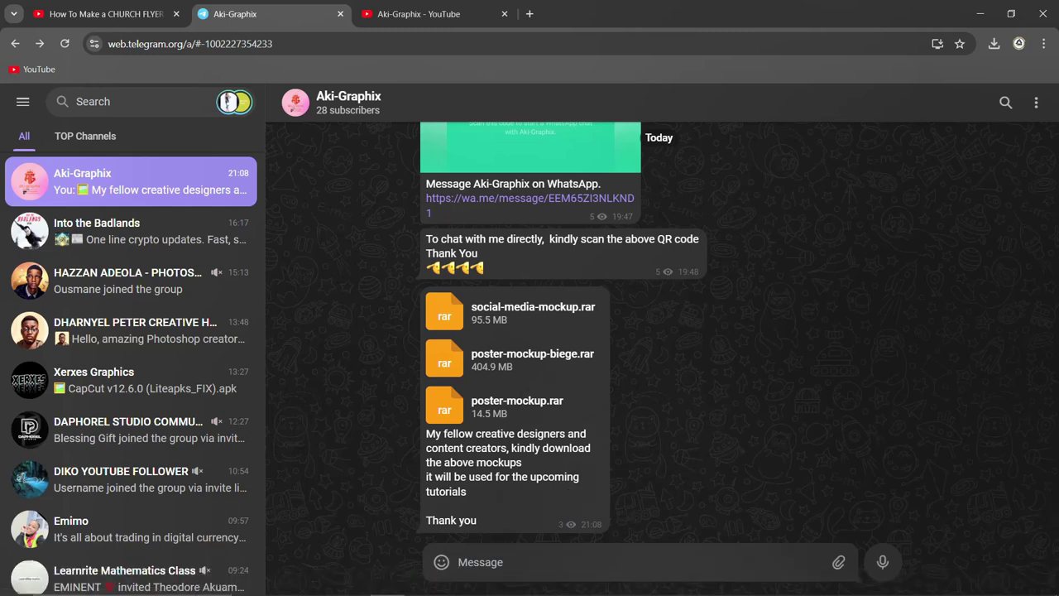
mouse_move(364, 589)
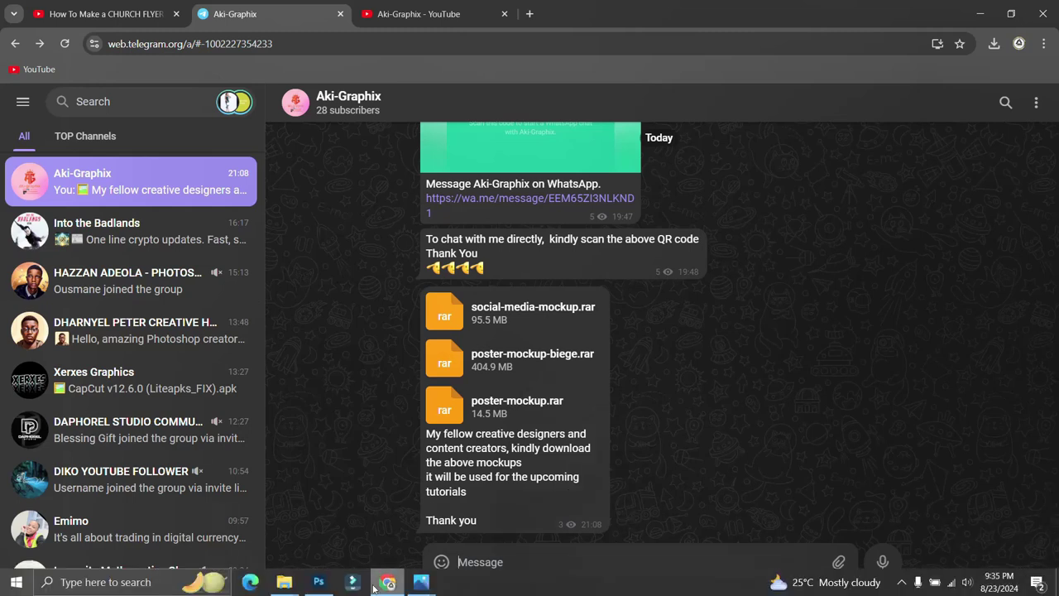
left_click(319, 582)
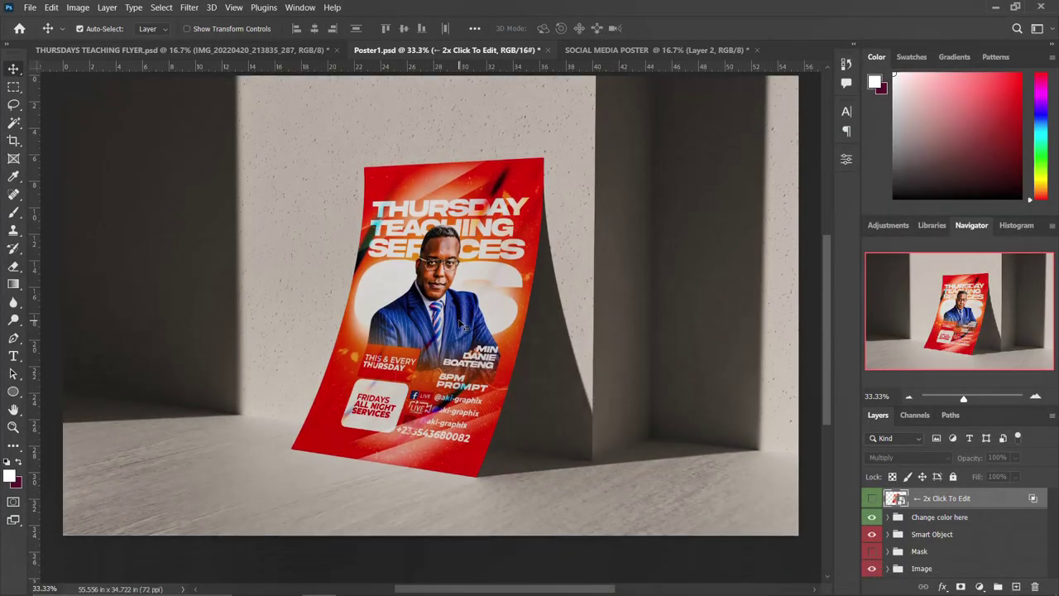